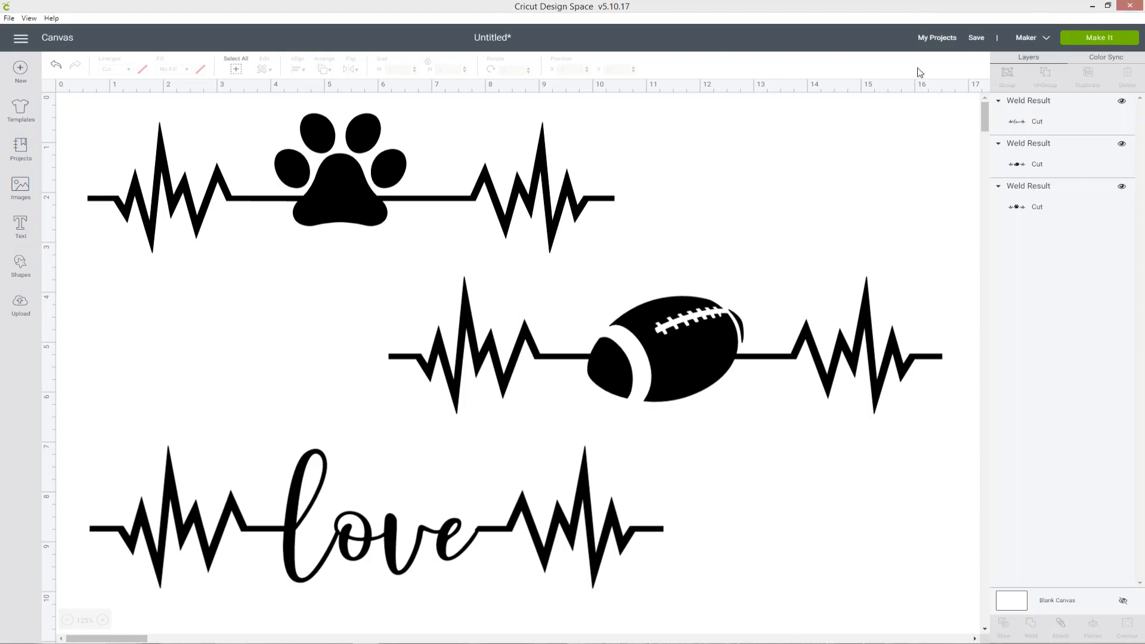
{"action": "left_click", "coordinate": [311, 193]}
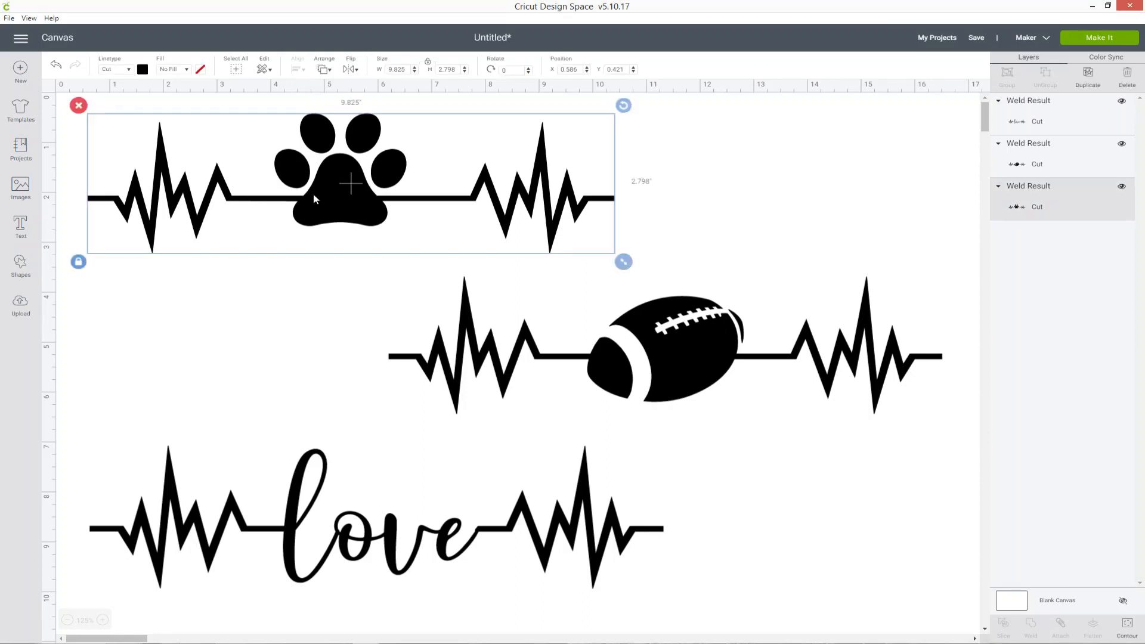
{"action": "left_click", "coordinate": [723, 440]}
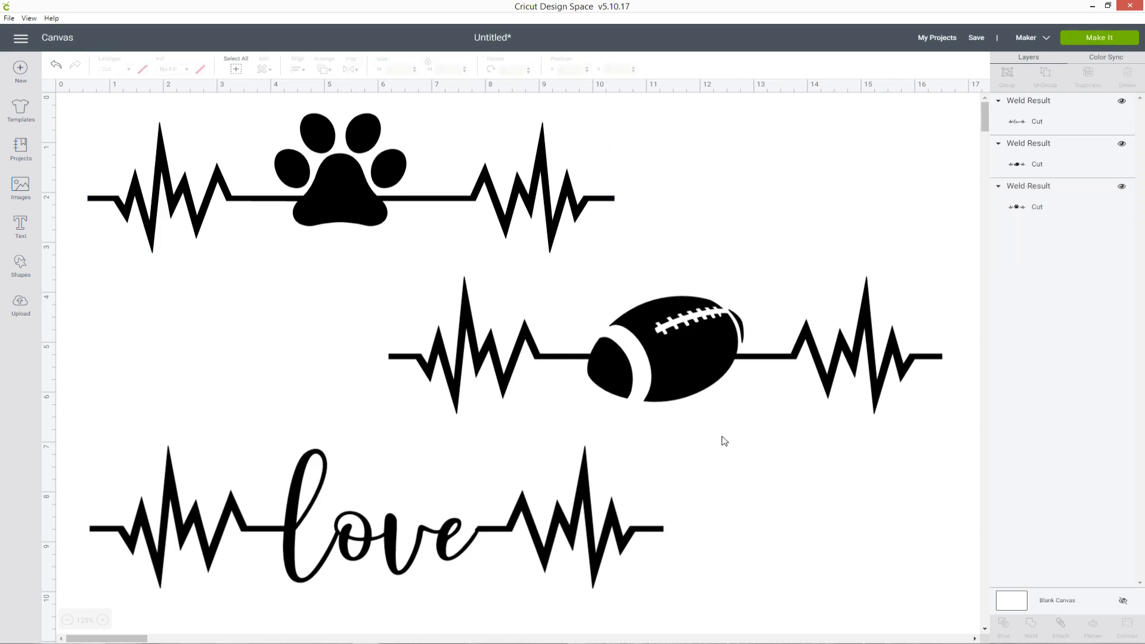
{"action": "left_click", "coordinate": [692, 363]}
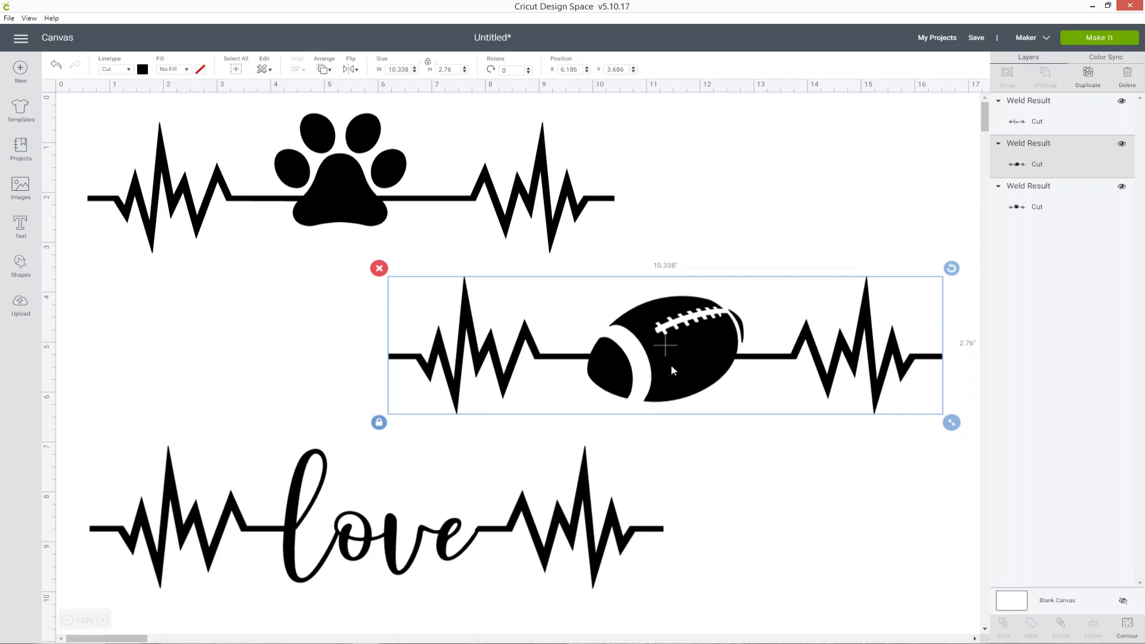
{"action": "left_click", "coordinate": [582, 489]}
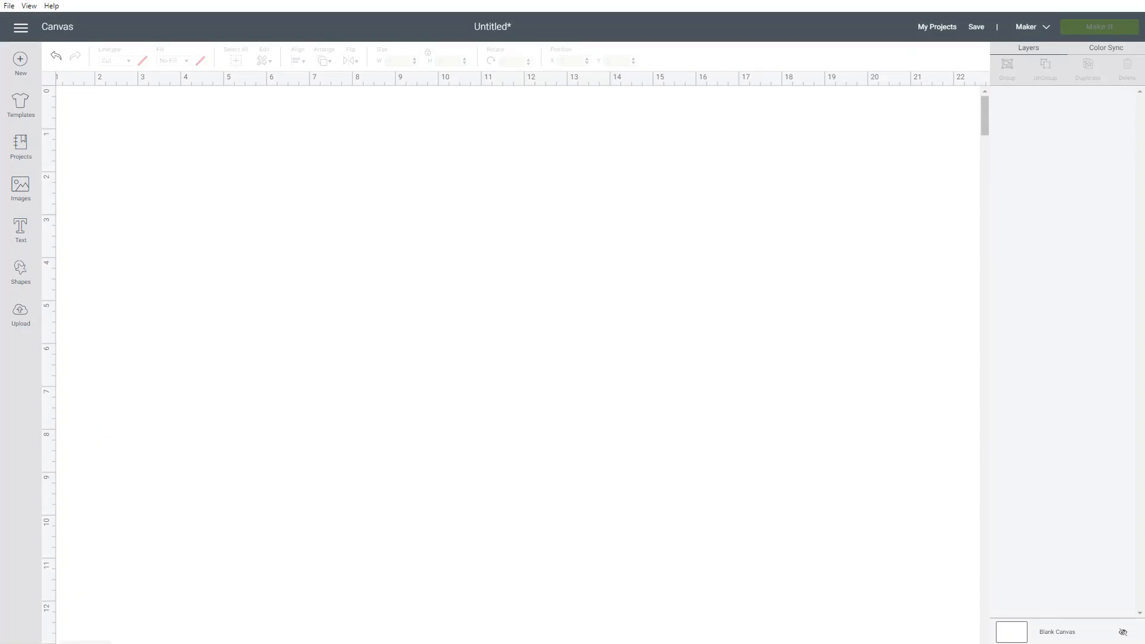
Search the image library for "heartbeat"
{"action": "left_click", "coordinate": [20, 188]}
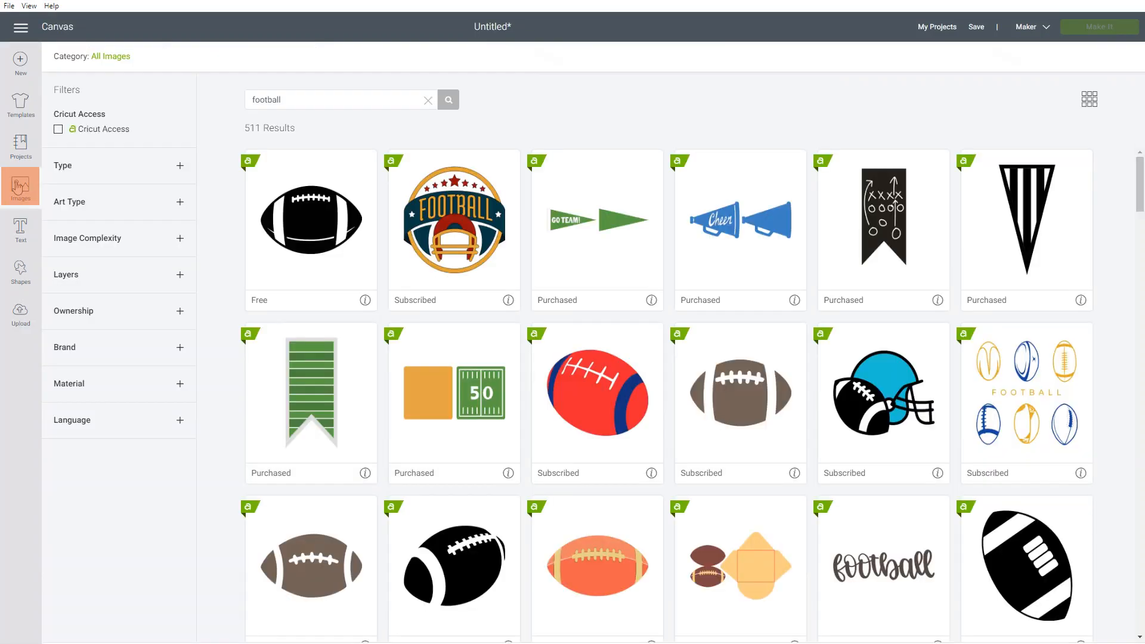
{"action": "left_click_drag", "start_coordinate": [304, 103], "coordinate": [248, 98]}
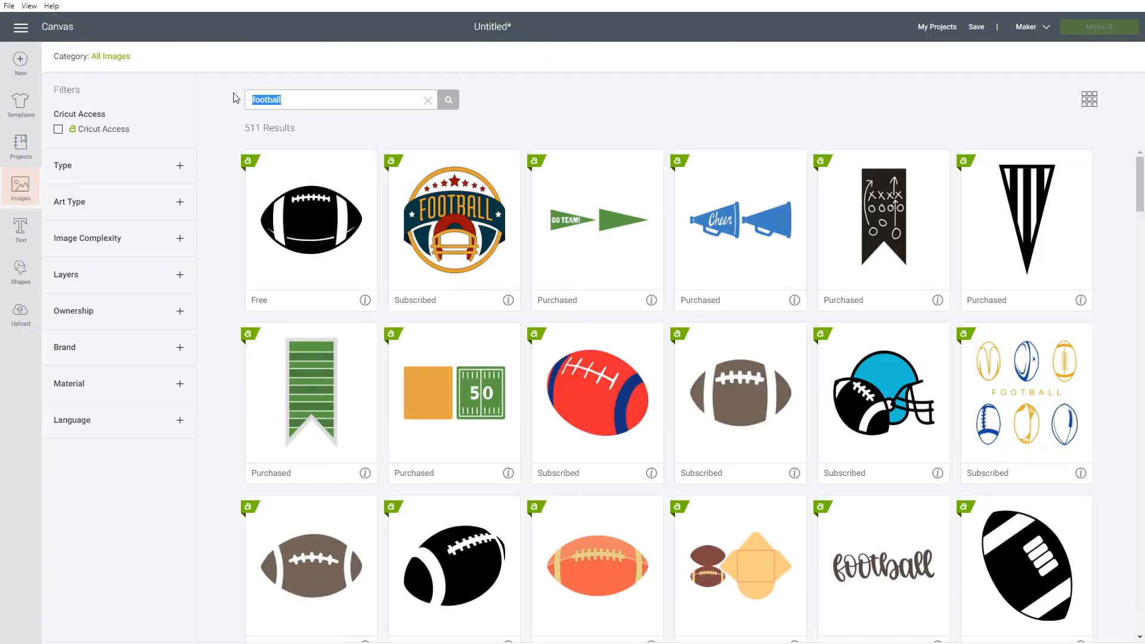
{"action": "type", "text": "heartbeat"}
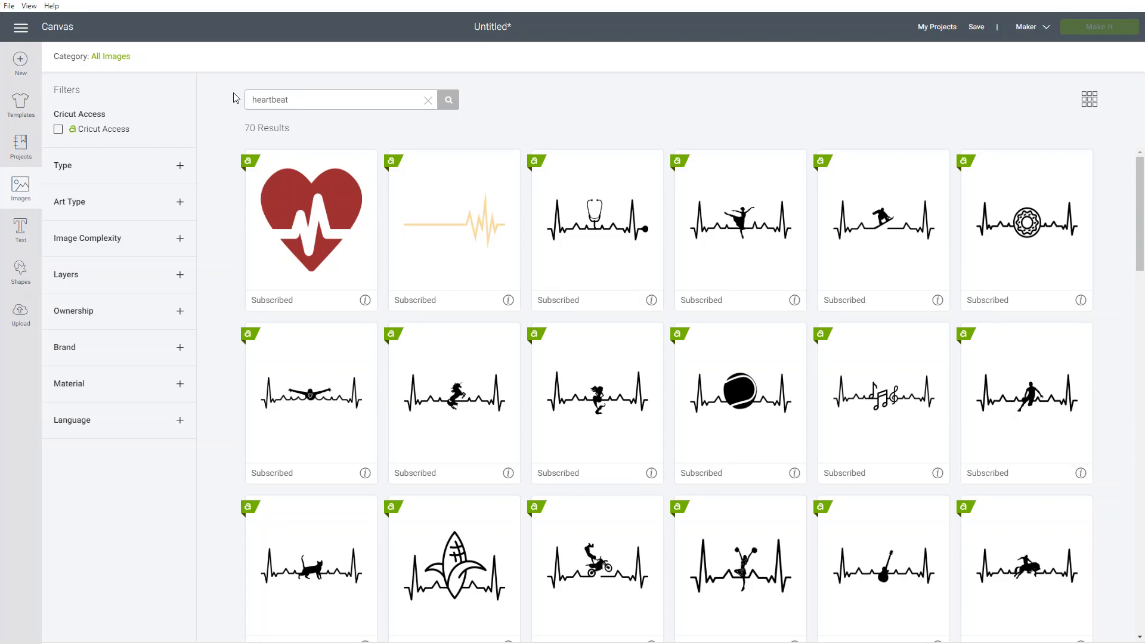
Browse the heartbeat images and insert the plain yellow heartbeat line with a long flat section onto the canvas
{"action": "scroll", "coordinate": [777, 252], "scroll_direction": "down", "scroll_amount": 3}
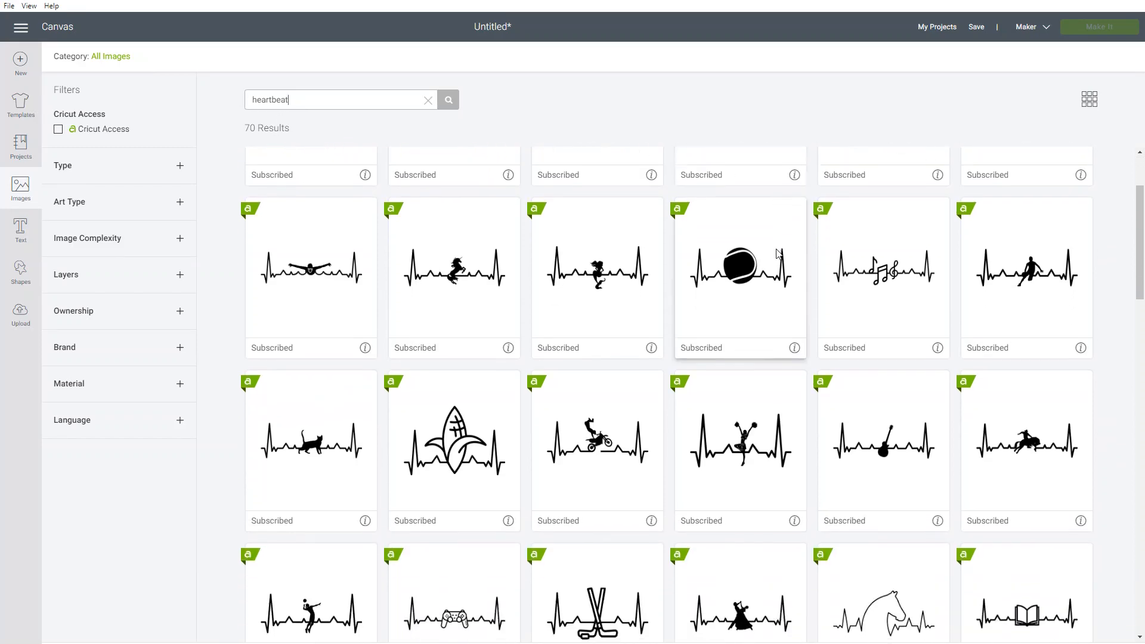
{"action": "scroll", "coordinate": [777, 252], "scroll_direction": "down", "scroll_amount": 3}
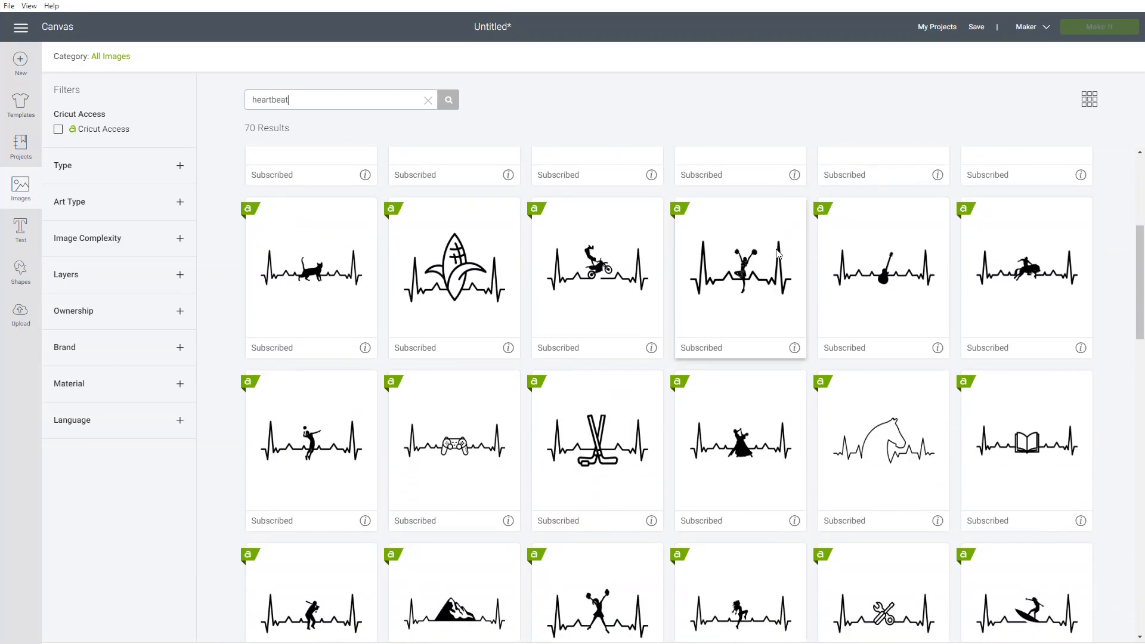
{"action": "scroll", "coordinate": [777, 252], "scroll_direction": "down", "scroll_amount": 4}
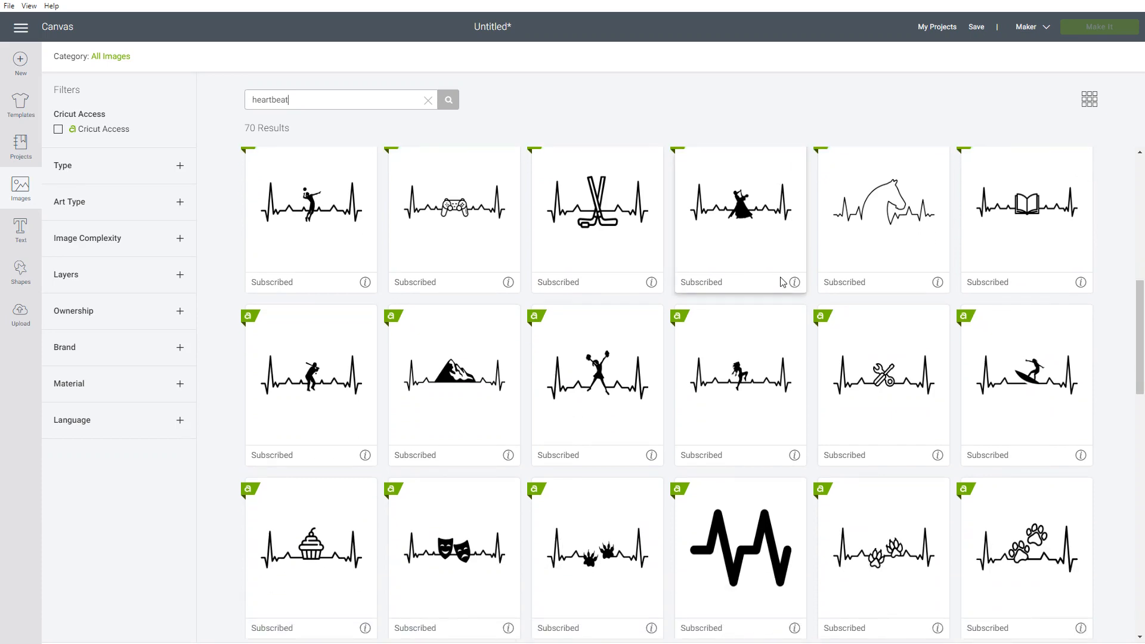
{"action": "scroll", "coordinate": [756, 269], "scroll_direction": "up", "scroll_amount": 9}
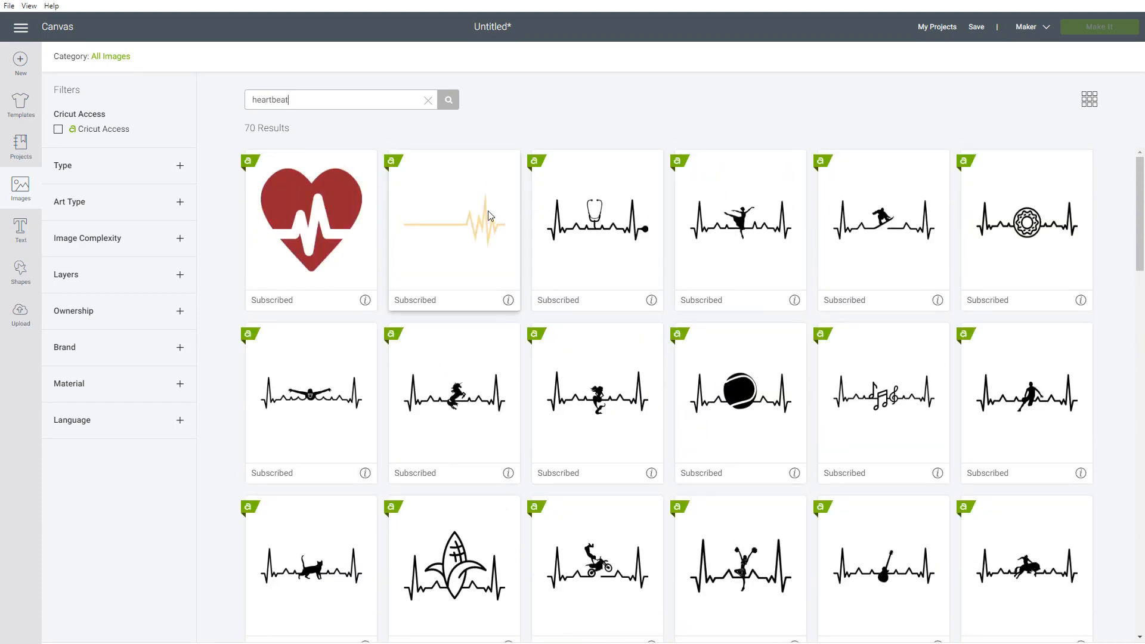
{"action": "left_click", "coordinate": [458, 236]}
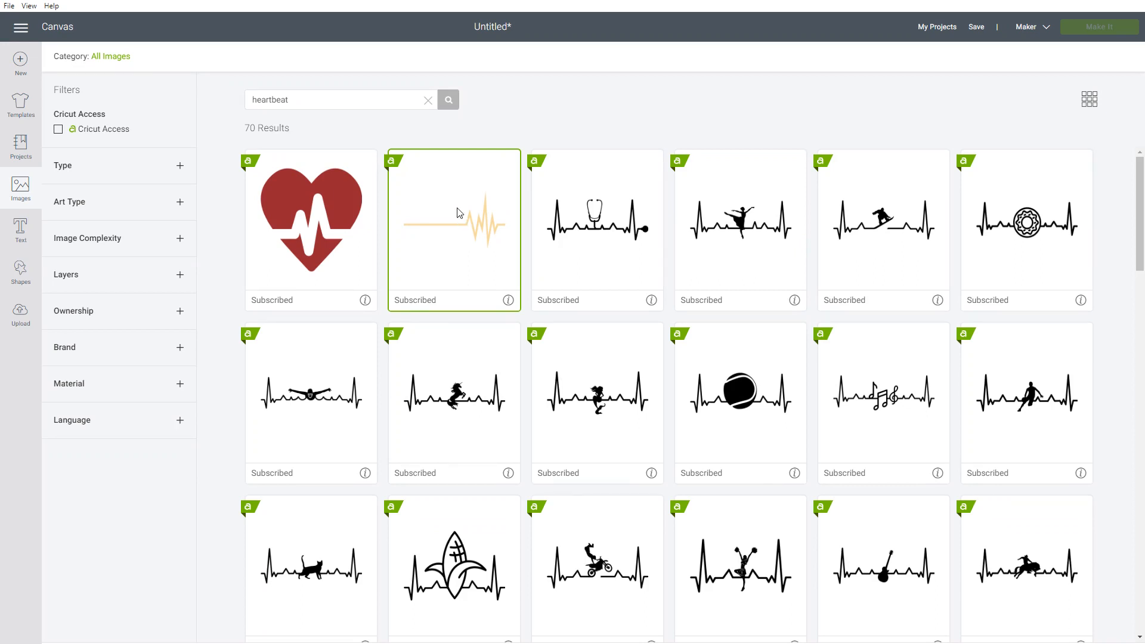
{"action": "left_click", "coordinate": [1062, 633]}
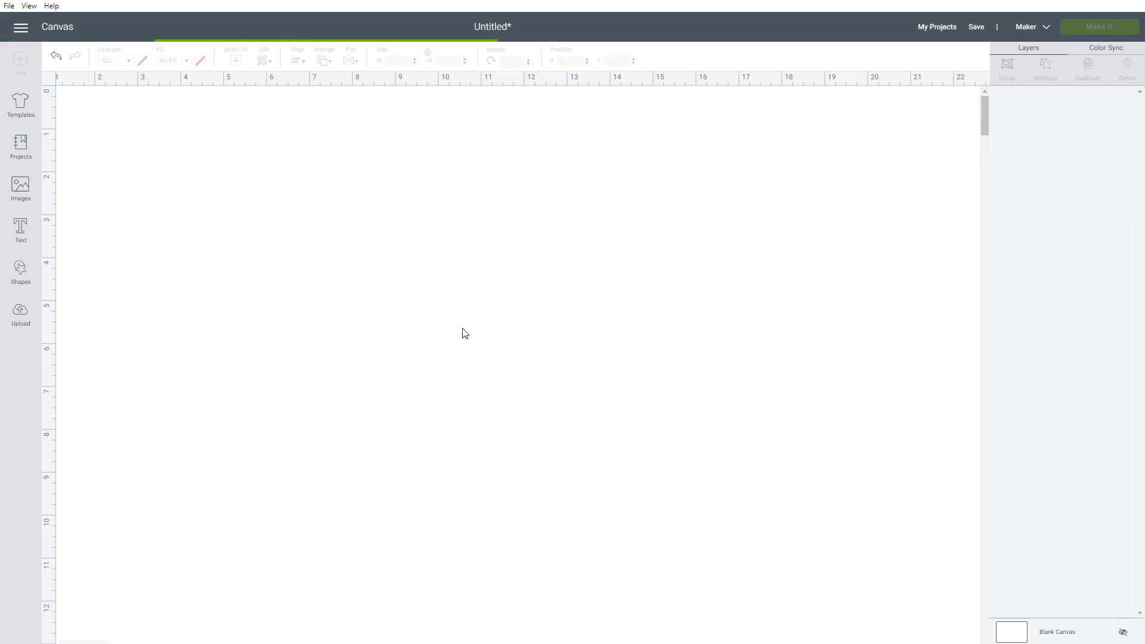
Move the heartbeat line toward the canvas middle and stretch it with unlocked proportions to about 6.85 by 2.61 inches
{"action": "left_click_drag", "start_coordinate": [333, 241], "coordinate": [511, 255]}
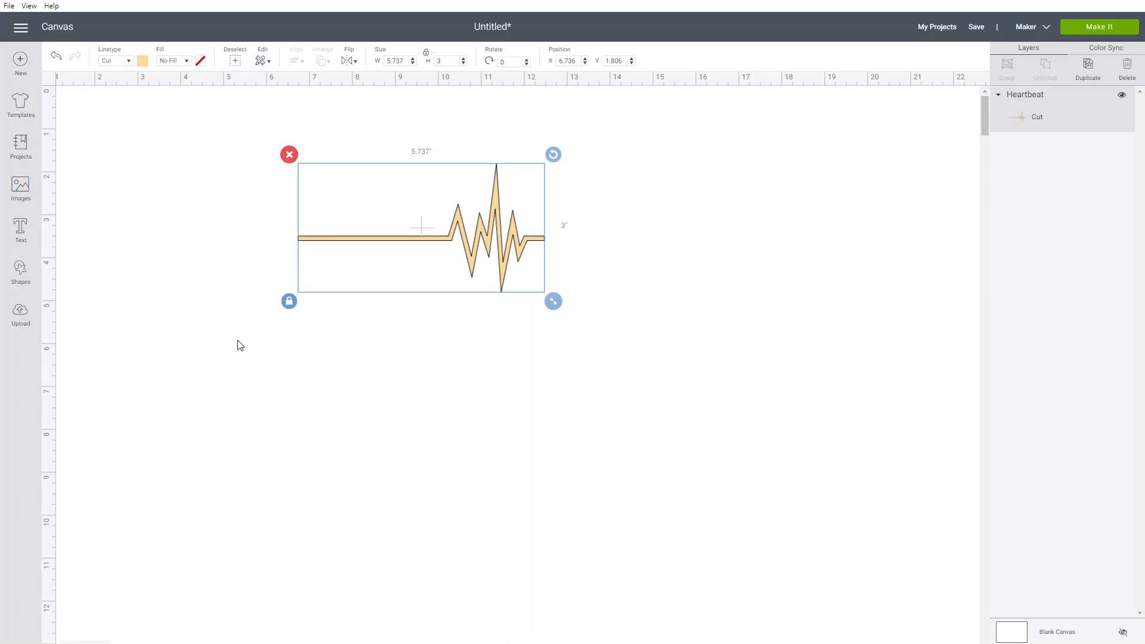
{"action": "left_click", "coordinate": [290, 301]}
{"action": "left_click_drag", "start_coordinate": [556, 306], "coordinate": [608, 288]}
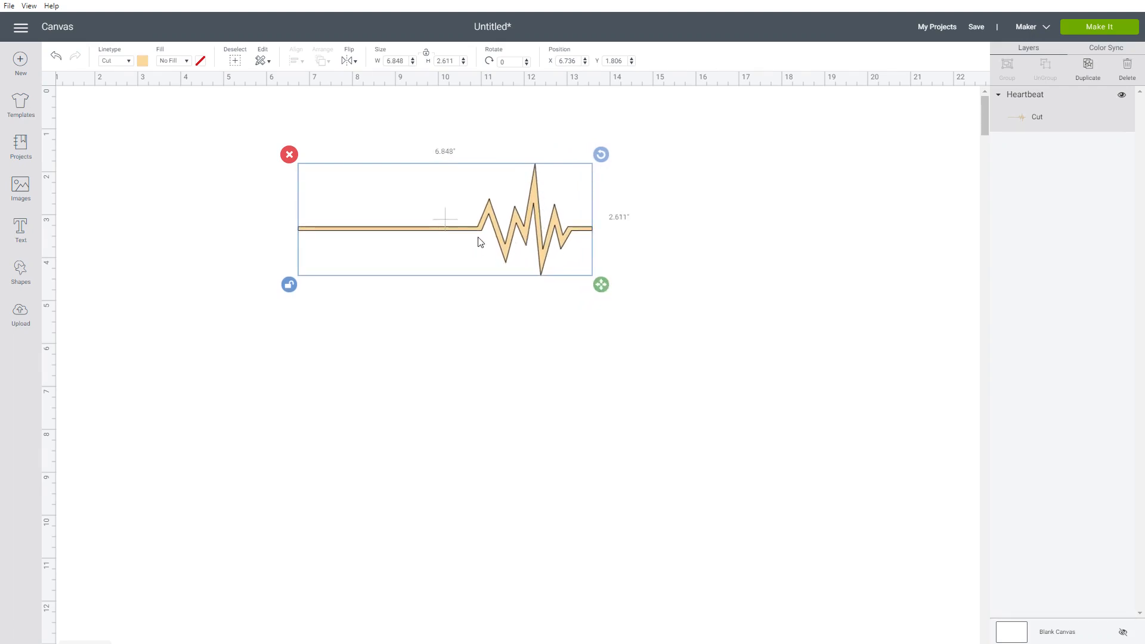
{"action": "left_click", "coordinate": [618, 386]}
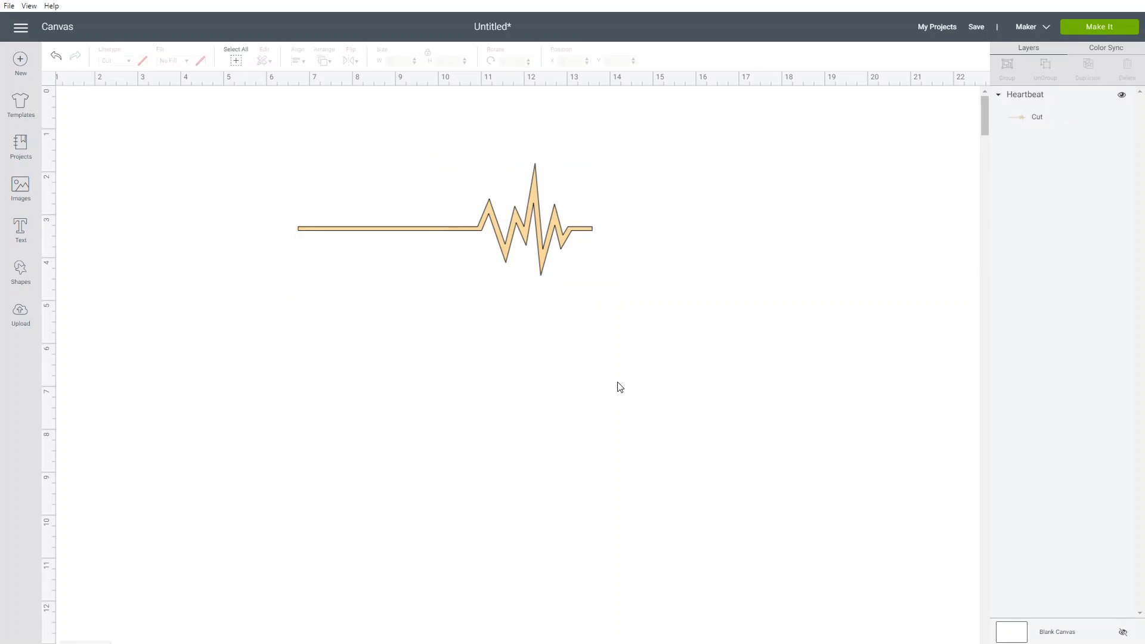
Duplicate the heartbeat line and place the copy below and to the right of the original
{"action": "left_click", "coordinate": [534, 204]}
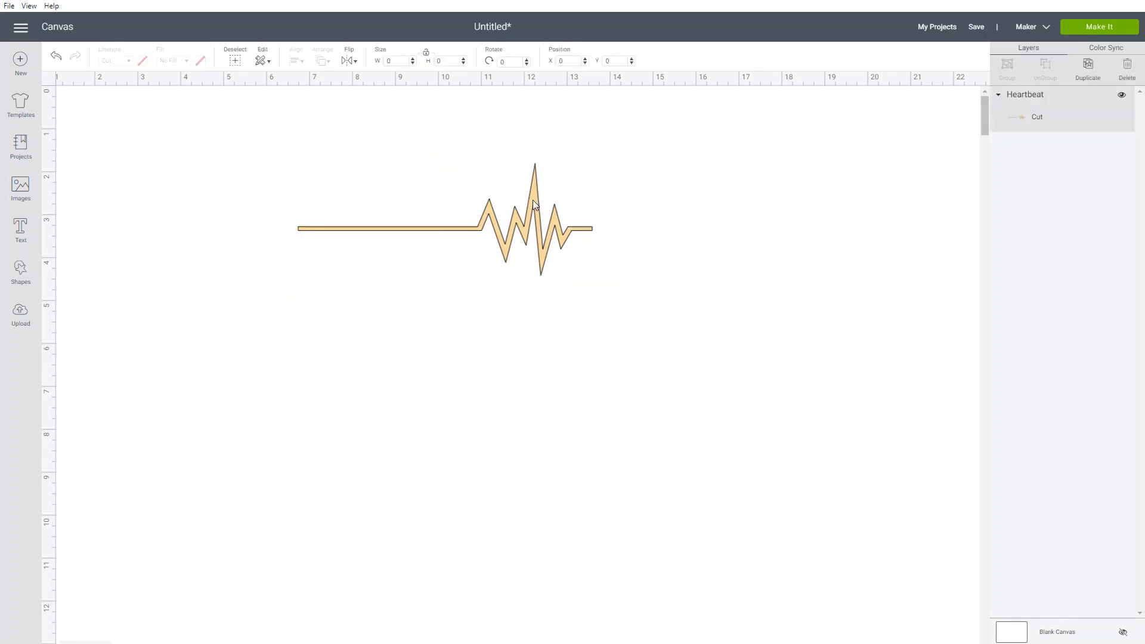
{"action": "right_click", "coordinate": [534, 204]}
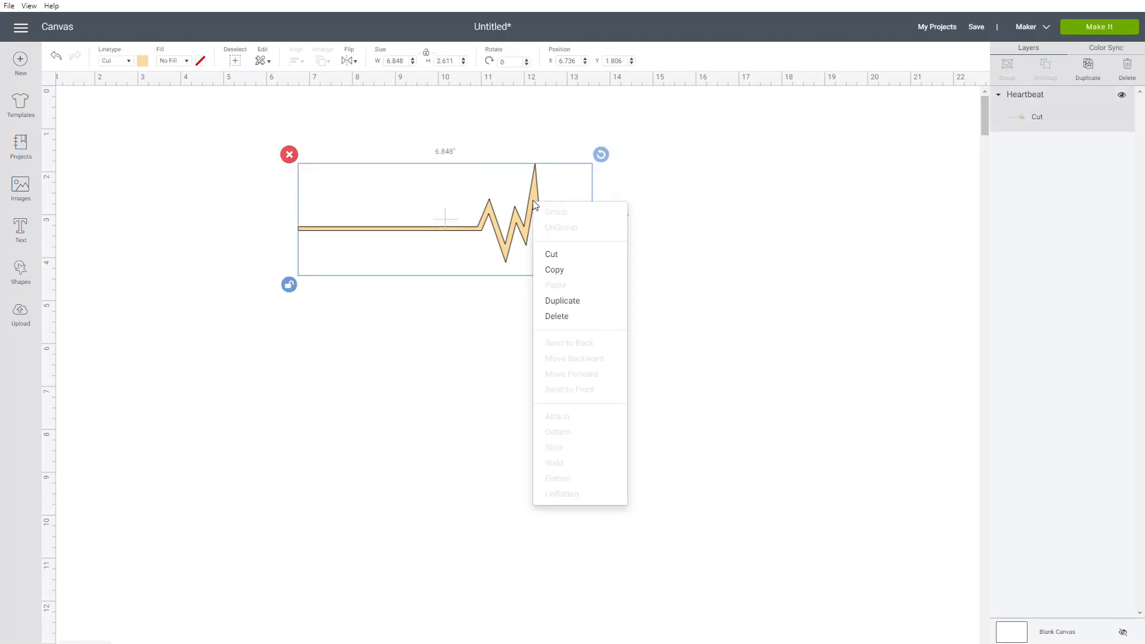
{"action": "left_click", "coordinate": [561, 302]}
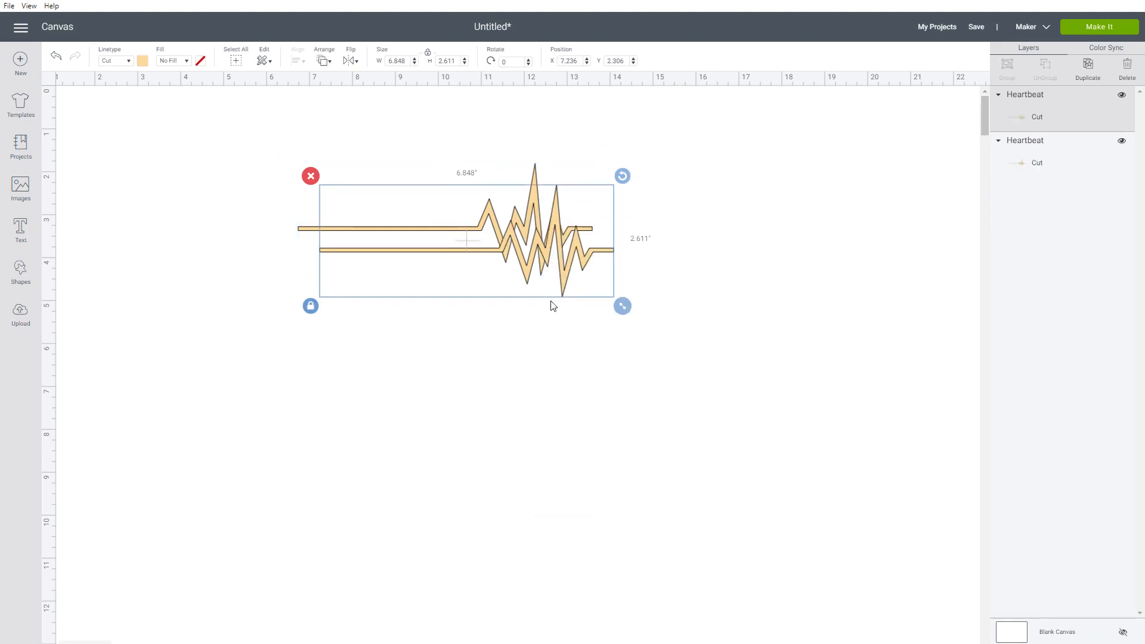
{"action": "left_click_drag", "start_coordinate": [566, 241], "coordinate": [686, 331]}
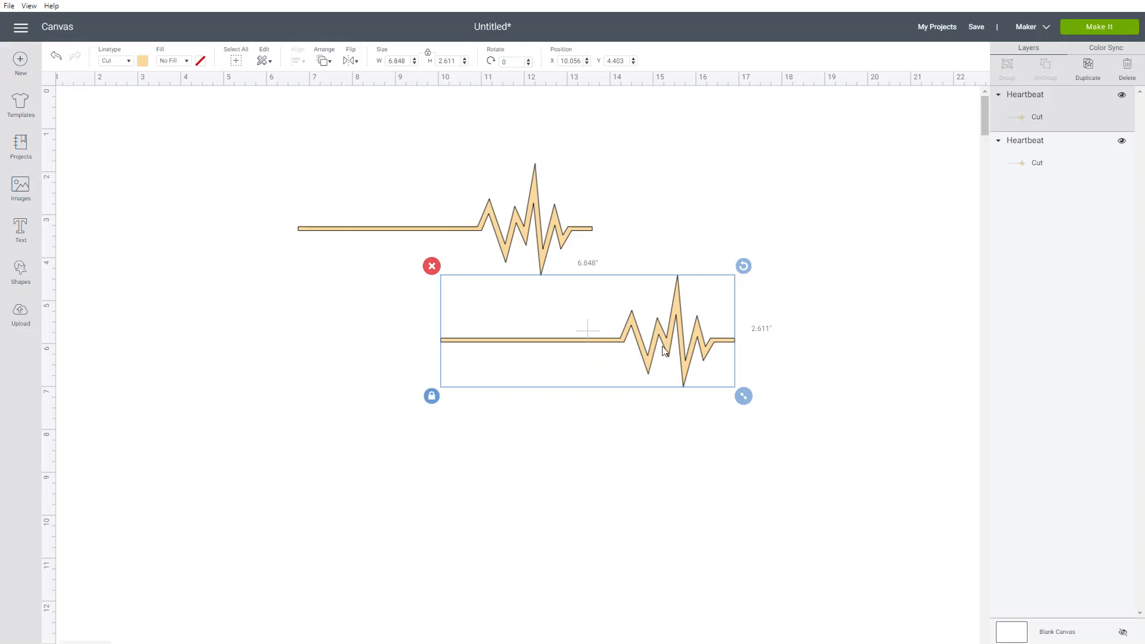
Flip the copy horizontally and line up both heartbeat lines so their flat ends overlap slightly in the middle
{"action": "left_click", "coordinate": [351, 62]}
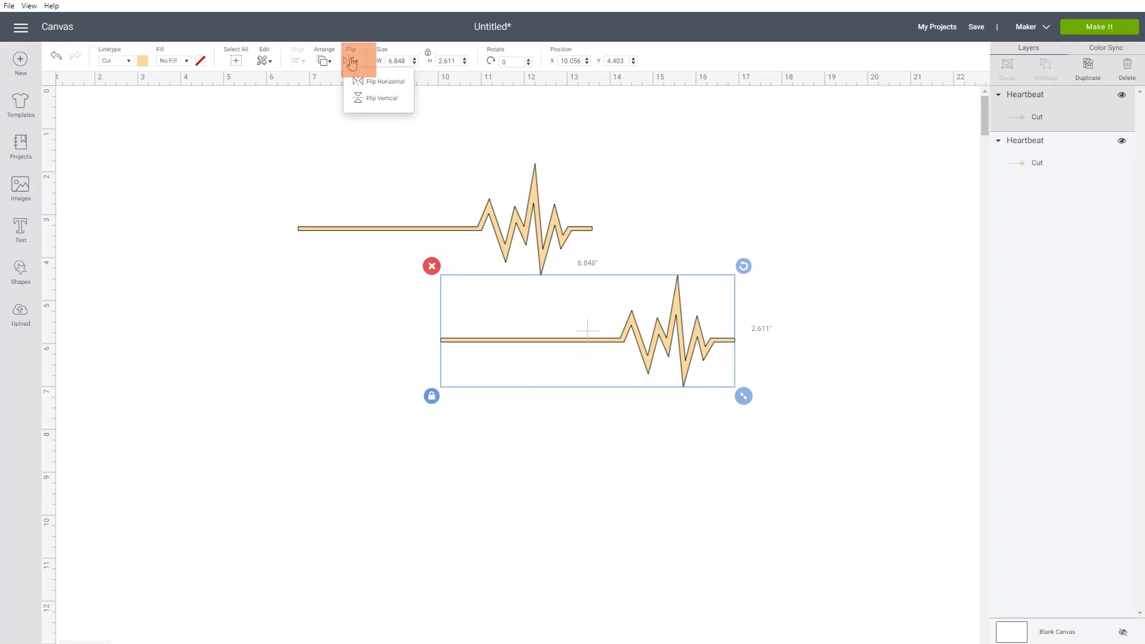
{"action": "left_click", "coordinate": [376, 86]}
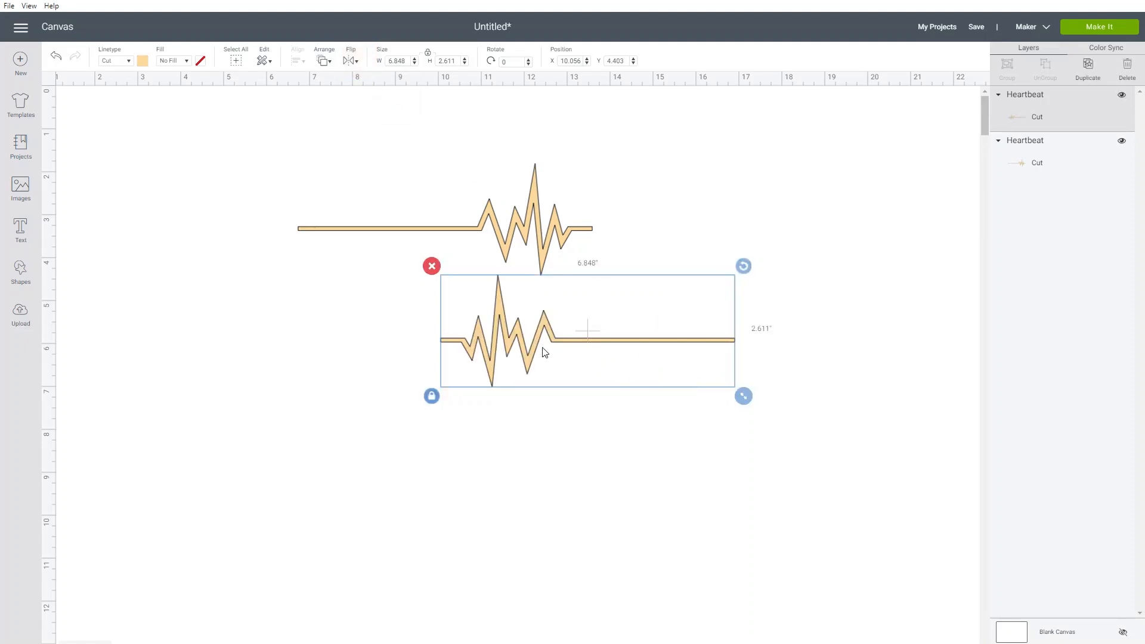
{"action": "left_click_drag", "start_coordinate": [544, 352], "coordinate": [301, 340]}
{"action": "left_click_drag", "start_coordinate": [535, 220], "coordinate": [717, 323]}
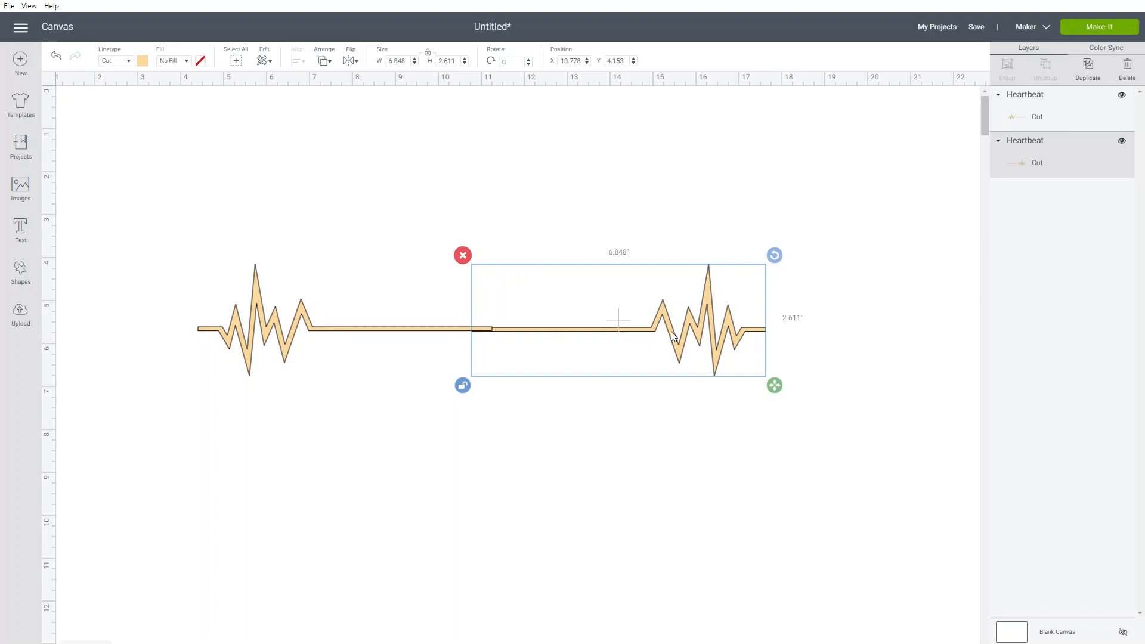
{"action": "left_click", "coordinate": [455, 238]}
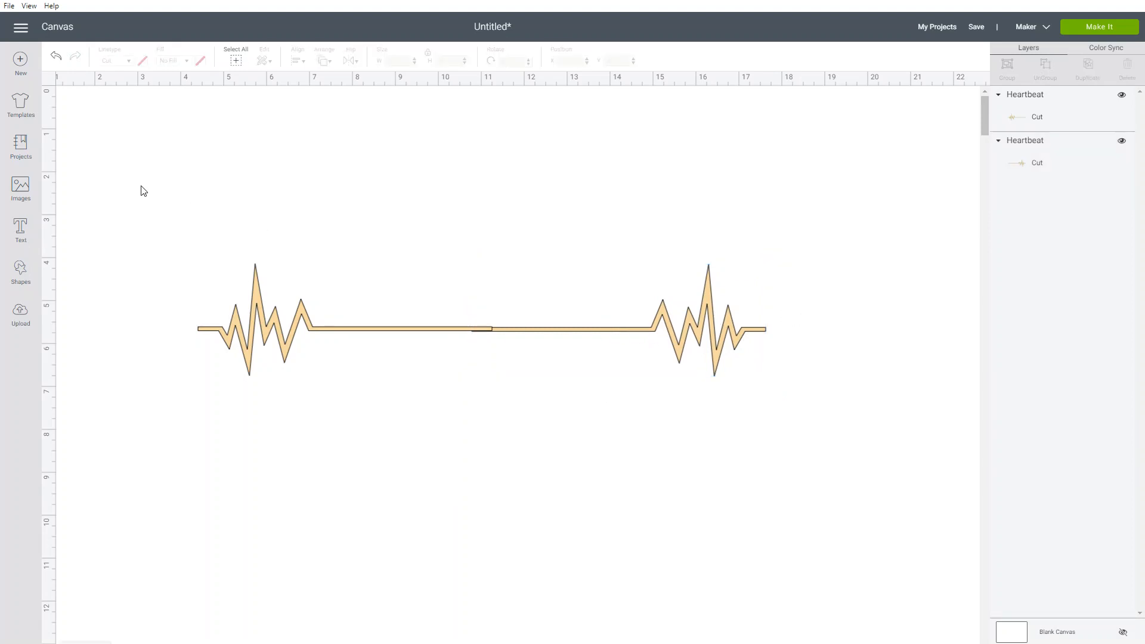
Search the image library for "paw", insert a black paw print and position it over the left heartbeat's flat line
{"action": "left_click", "coordinate": [21, 187]}
{"action": "left_click_drag", "start_coordinate": [301, 103], "coordinate": [243, 107]}
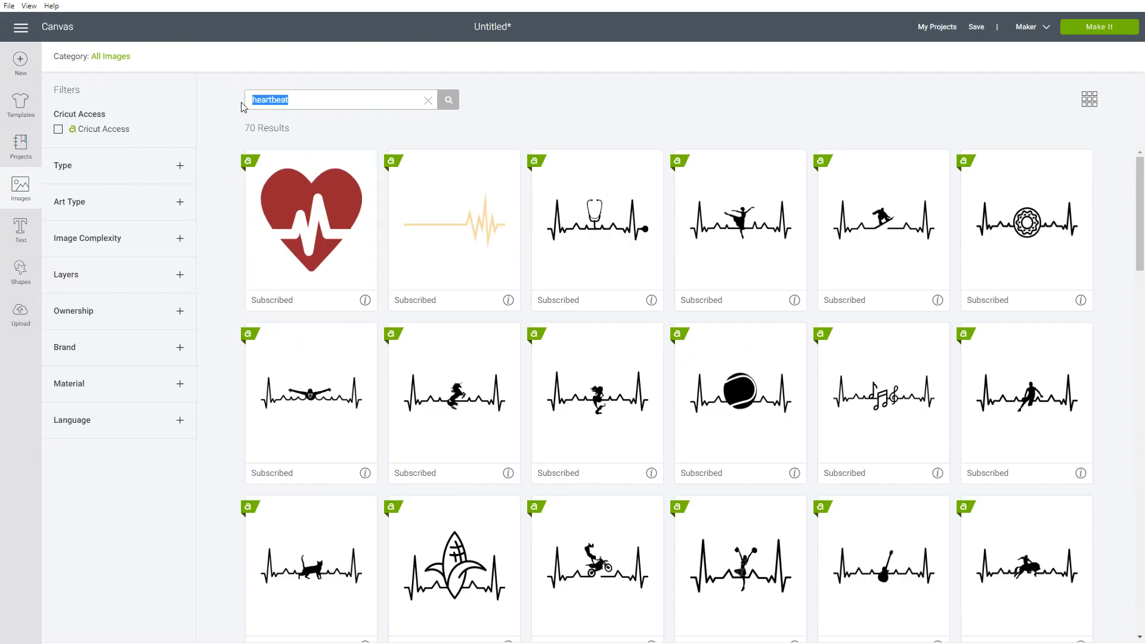
{"action": "type", "text": "paw"}
{"action": "key", "text": "Return"}
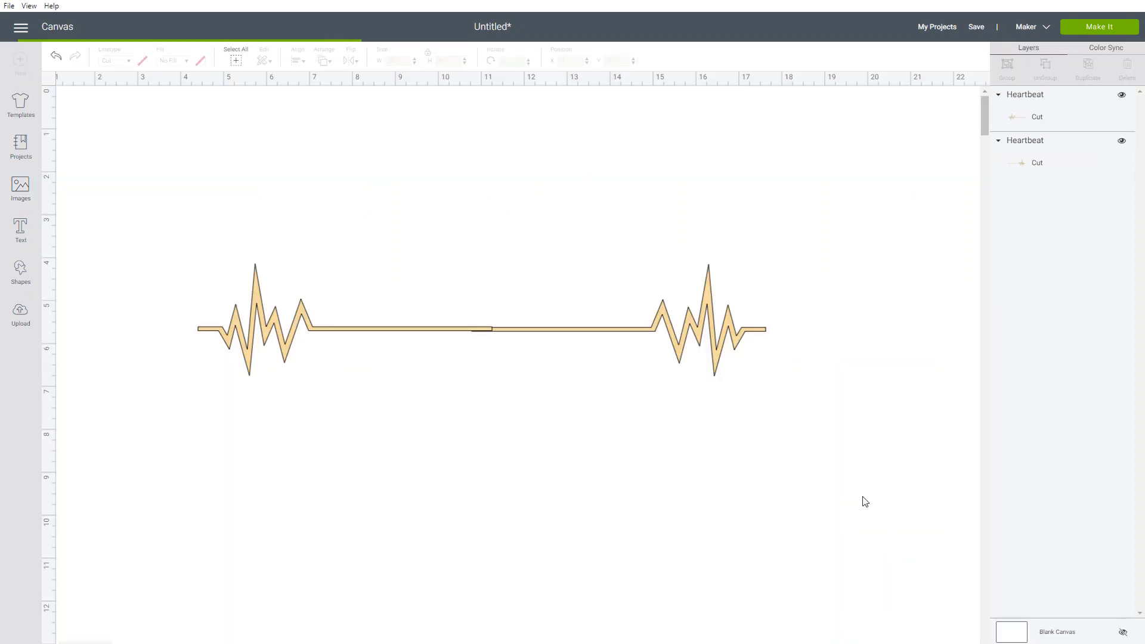
{"action": "mouse_move", "coordinate": [402, 337]}
{"action": "left_mouse_down"}
{"action": "mouse_move", "coordinate": [518, 375]}
{"action": "mouse_move", "coordinate": [475, 293]}
{"action": "mouse_move", "coordinate": [422, 331]}
{"action": "left_mouse_up"}
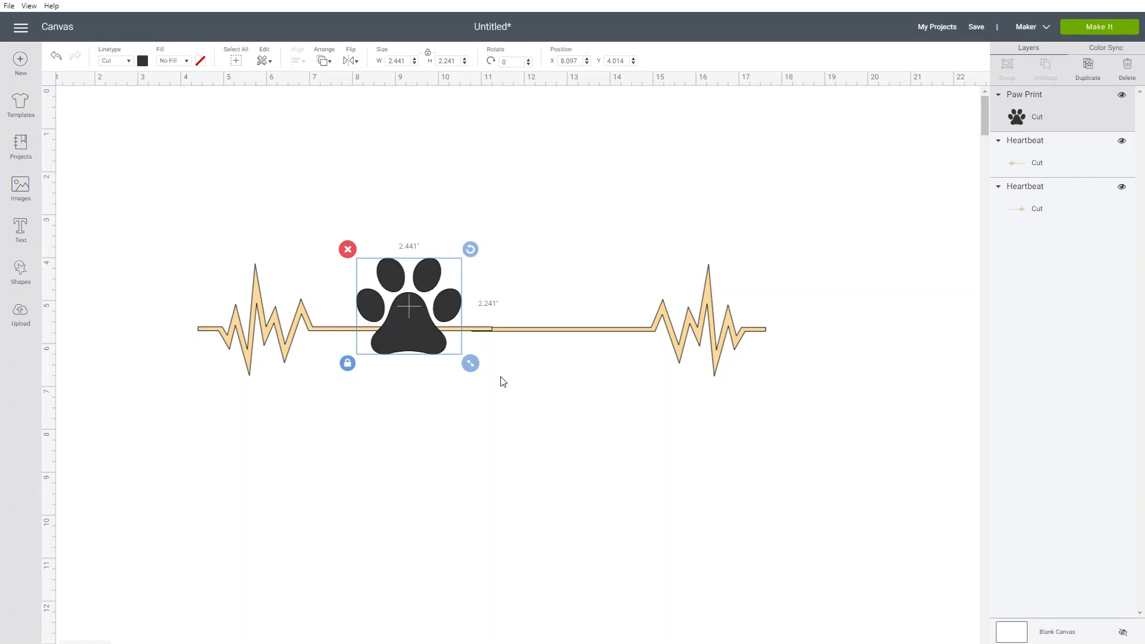
Move the right heartbeat clear of the left one and cover its flat section with a square reshaped to about 3.94 by 1.25 inches
{"action": "left_click", "coordinate": [567, 333]}
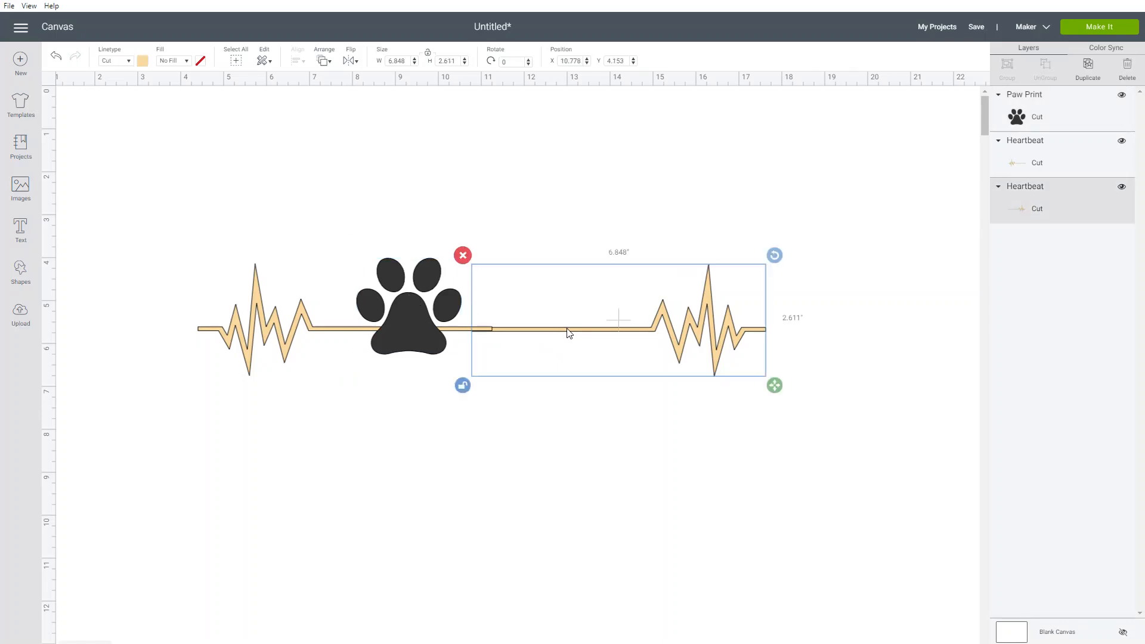
{"action": "left_click_drag", "start_coordinate": [651, 331], "coordinate": [684, 271]}
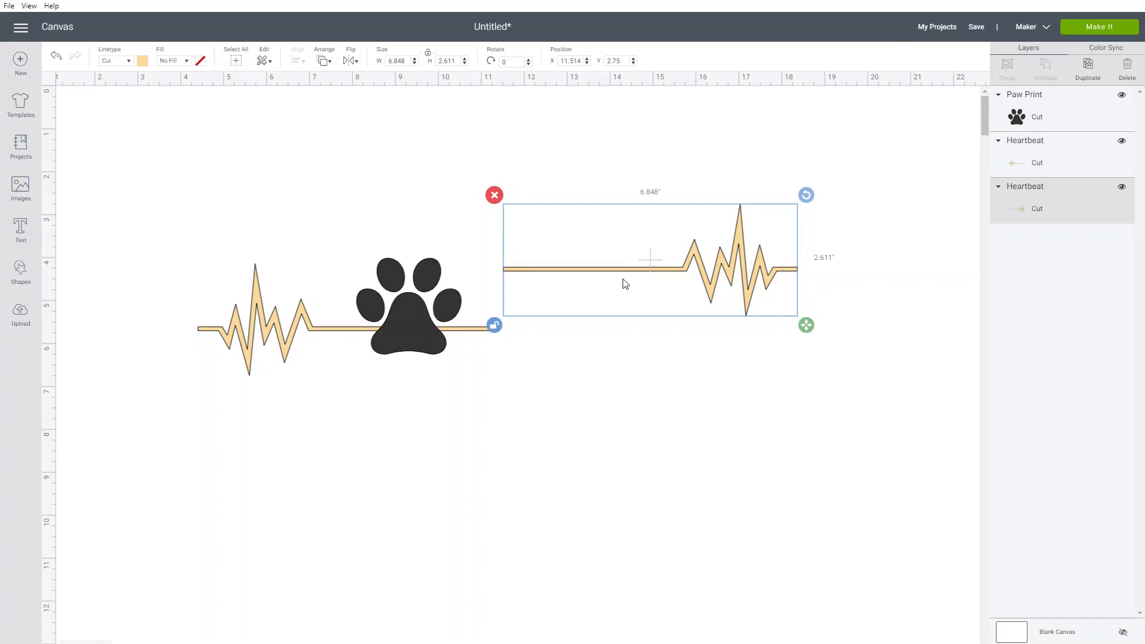
{"action": "left_click", "coordinate": [22, 269]}
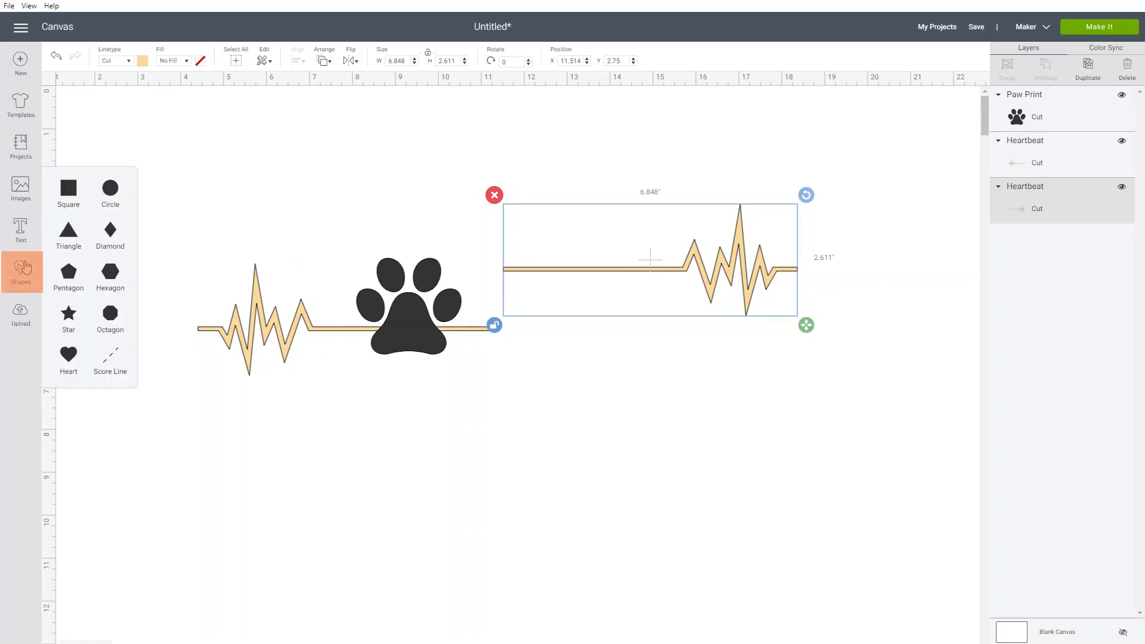
{"action": "left_click", "coordinate": [68, 190]}
{"action": "left_click_drag", "start_coordinate": [285, 291], "coordinate": [602, 249]}
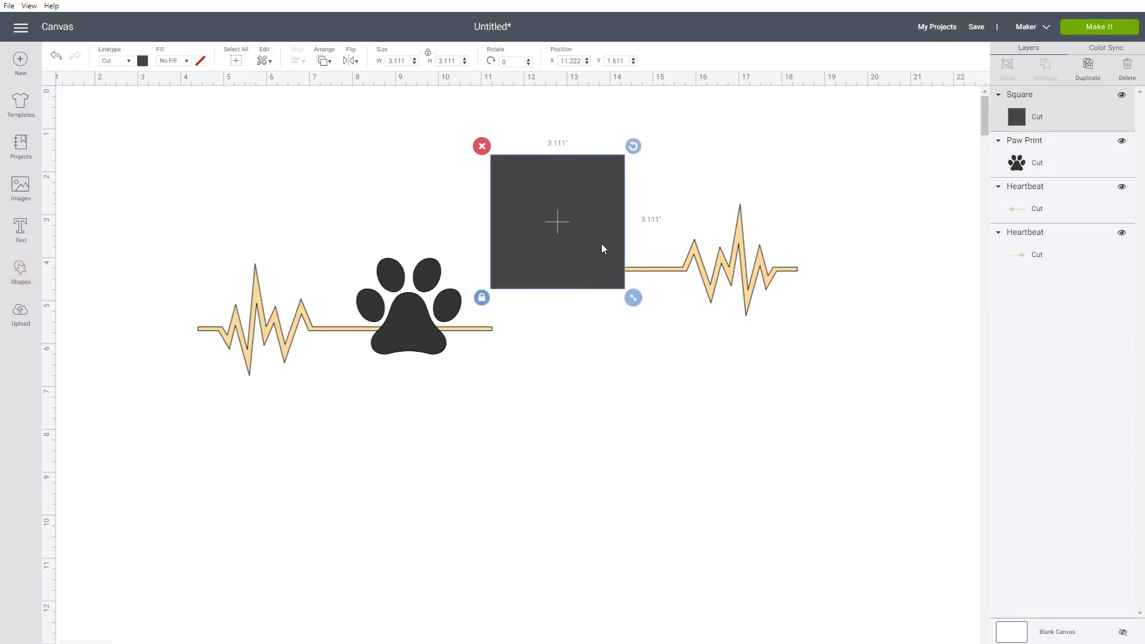
{"action": "left_click", "coordinate": [484, 303]}
{"action": "left_click_drag", "start_coordinate": [634, 297], "coordinate": [605, 285]}
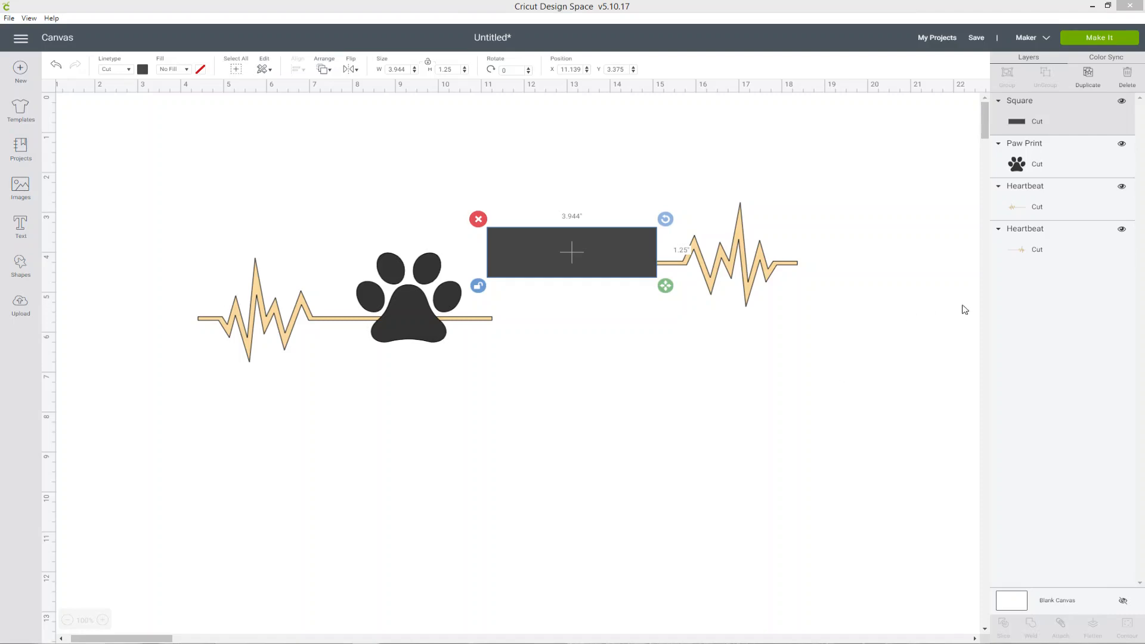
Slice the right heartbeat line with the rectangle covering its flat section
{"action": "left_click", "coordinate": [1052, 245], "text": "shift"}
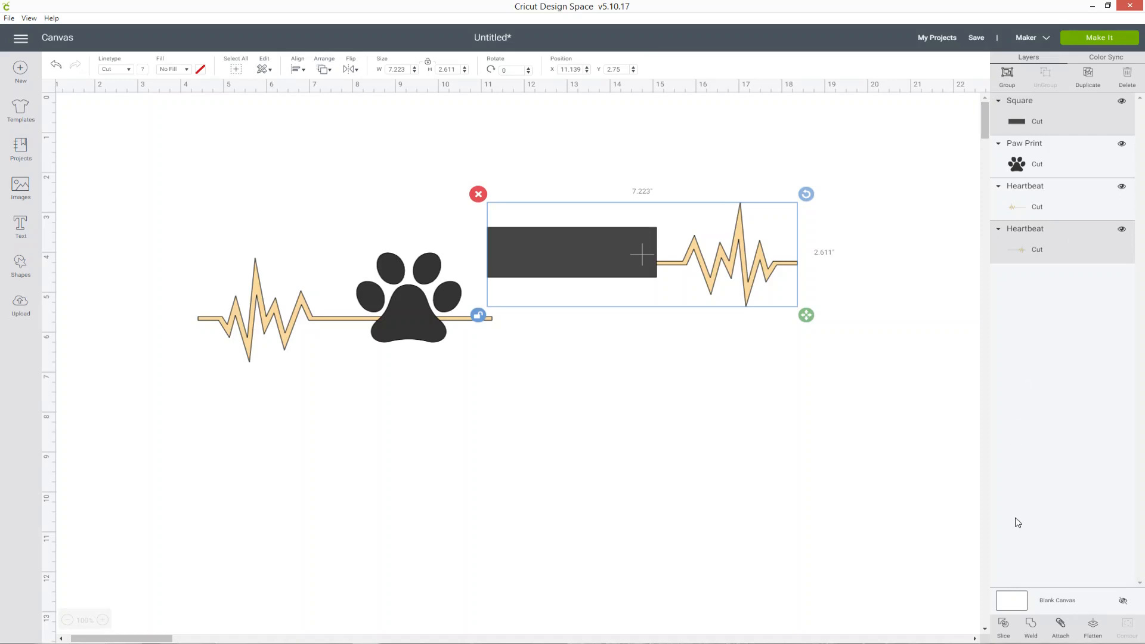
{"action": "left_click", "coordinate": [1003, 627]}
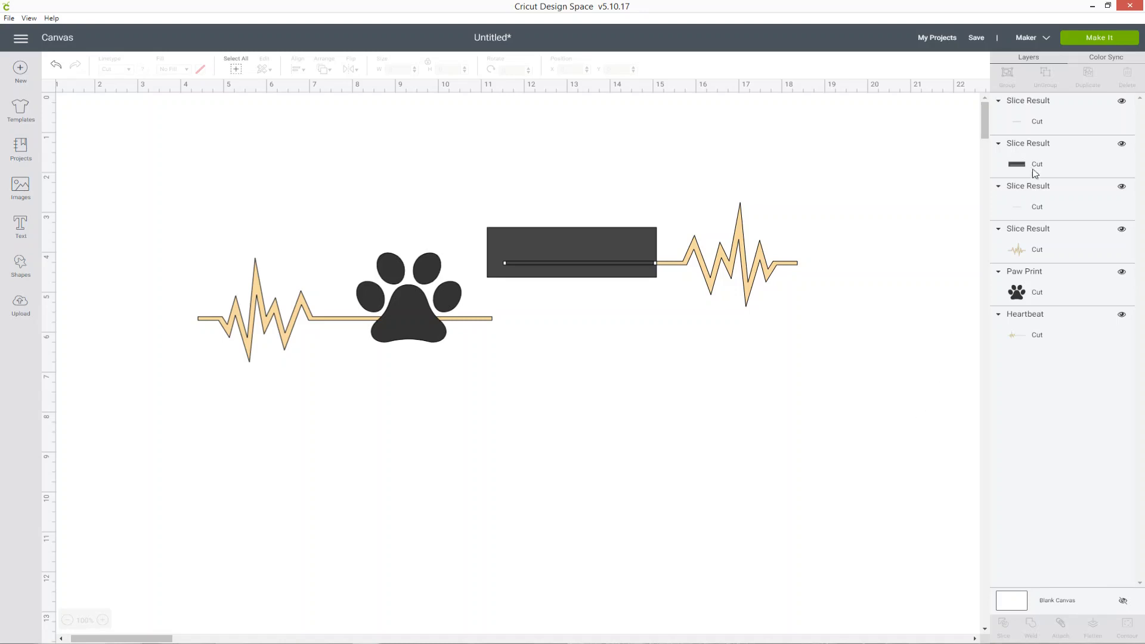
Delete the leftover slice pieces: the two thin flat strips and the black rectangle
{"action": "left_click", "coordinate": [1068, 122]}
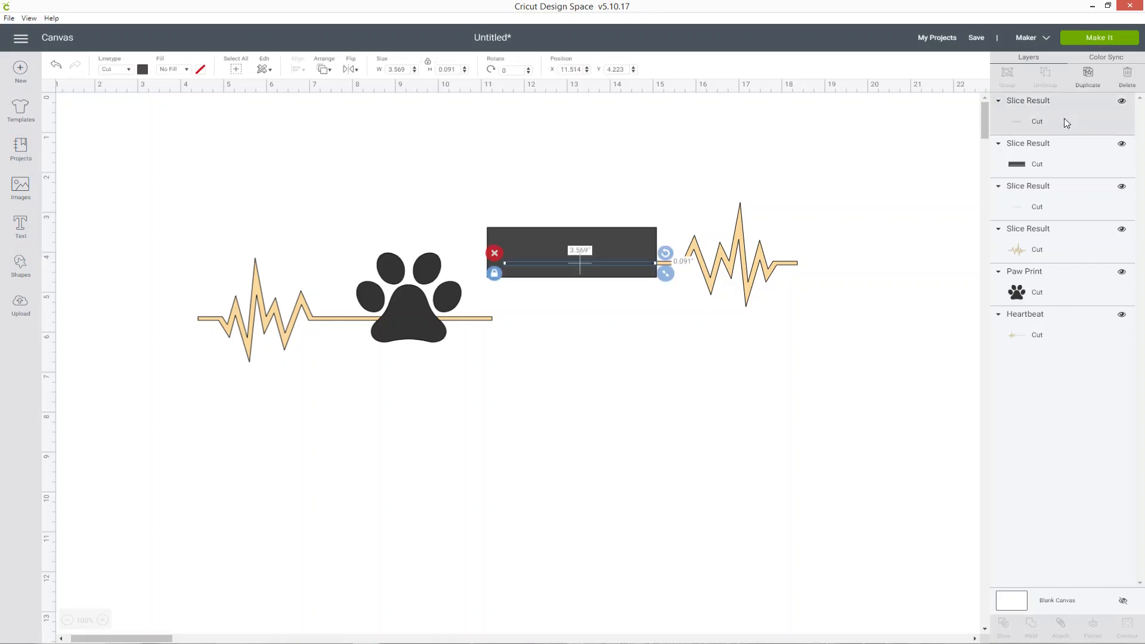
{"action": "right_click", "coordinate": [1067, 123]}
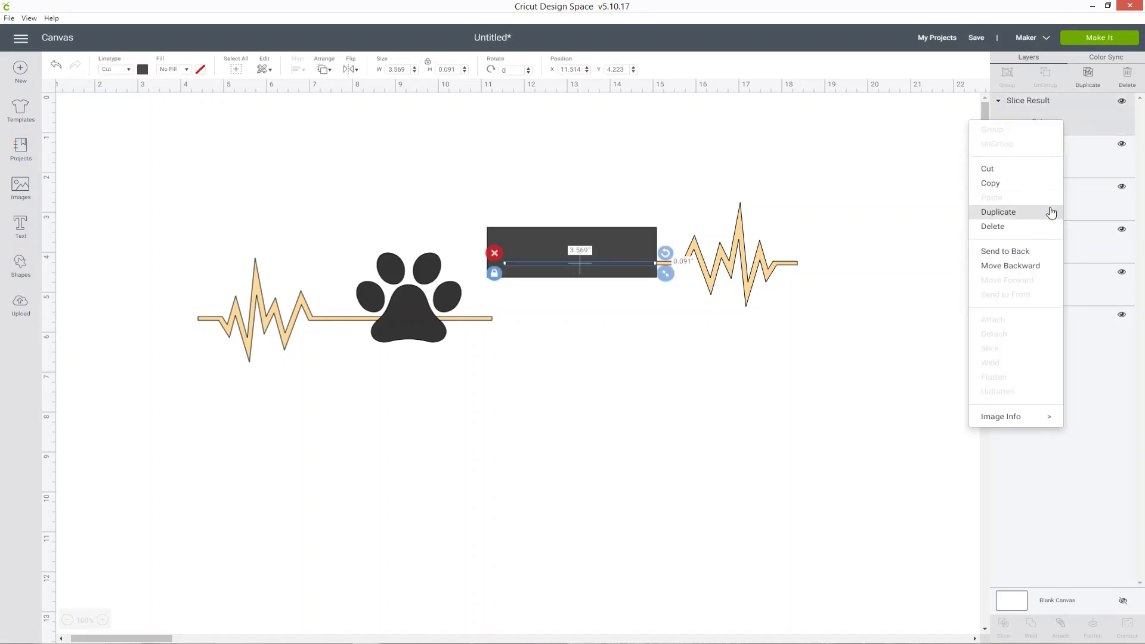
{"action": "left_click", "coordinate": [1041, 227]}
{"action": "right_click", "coordinate": [1083, 124]}
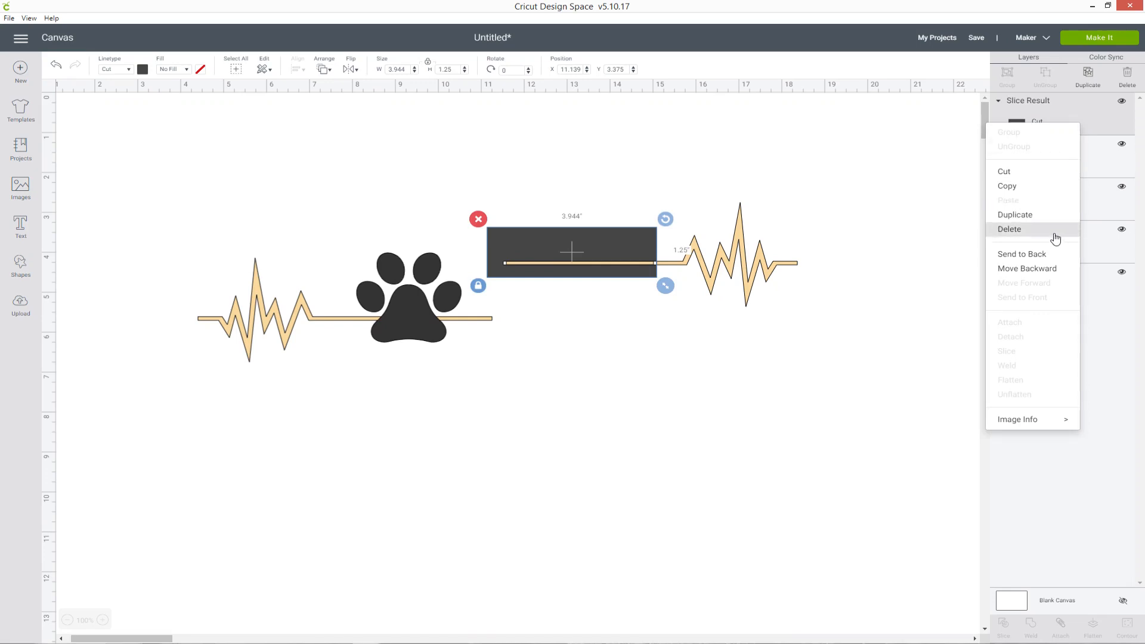
{"action": "left_click", "coordinate": [1055, 230]}
{"action": "left_click", "coordinate": [1089, 126]}
{"action": "right_click", "coordinate": [1088, 126]}
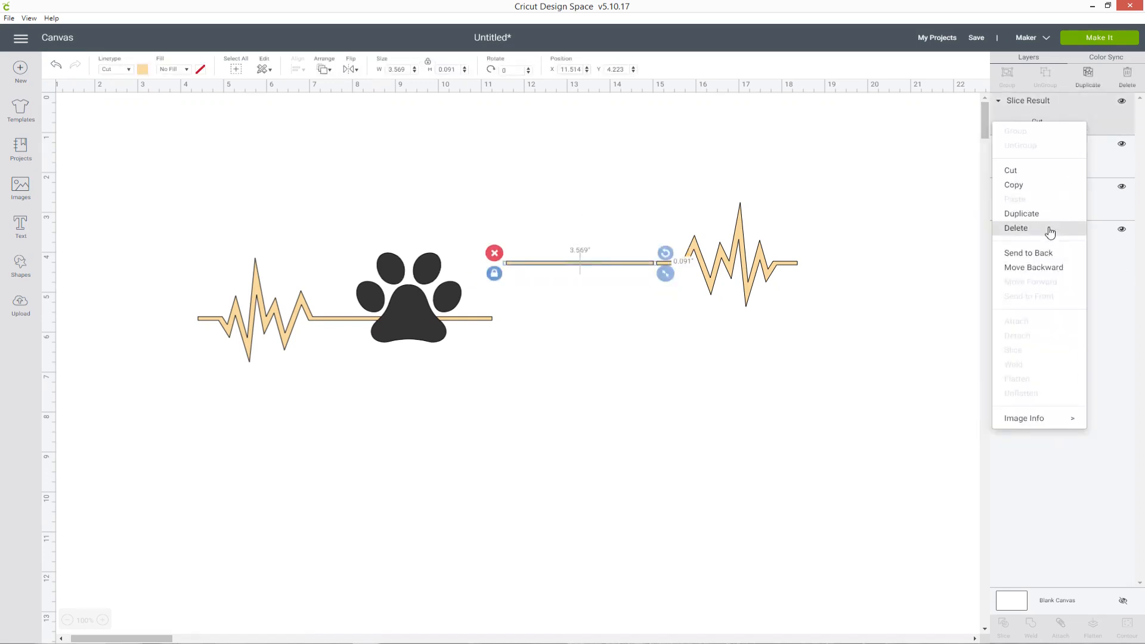
{"action": "left_click", "coordinate": [1054, 227]}
Move the trimmed right heartbeat so its flat end overlaps the end of the left heartbeat's line beside the paw
{"action": "left_click", "coordinate": [801, 267]}
{"action": "left_click_drag", "start_coordinate": [802, 267], "coordinate": [760, 270]}
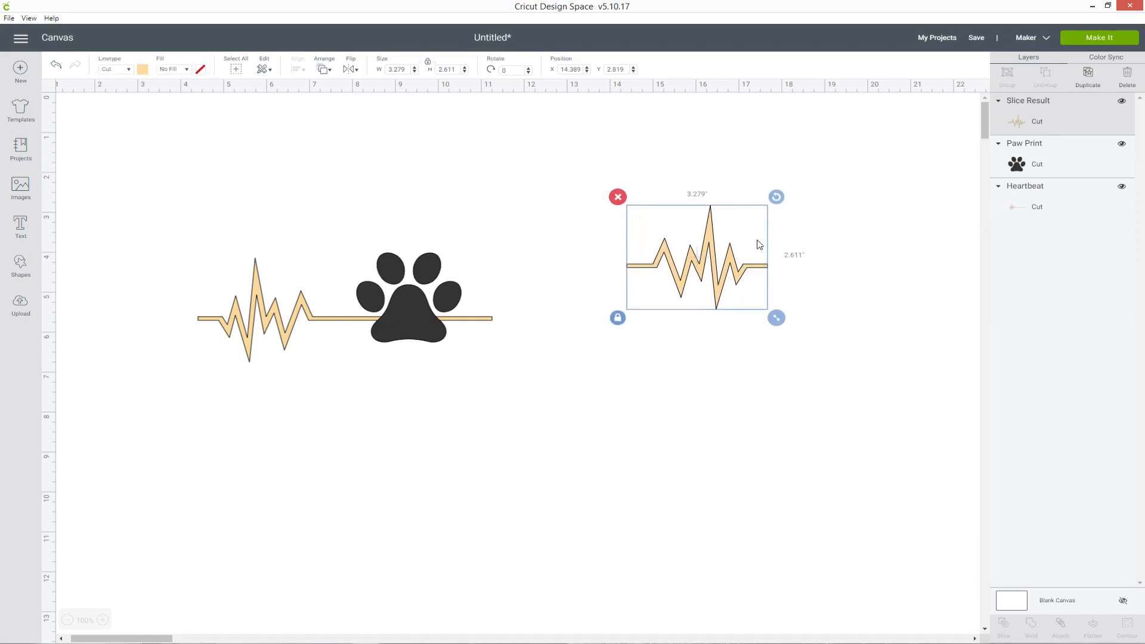
{"action": "left_click_drag", "start_coordinate": [679, 269], "coordinate": [575, 303]}
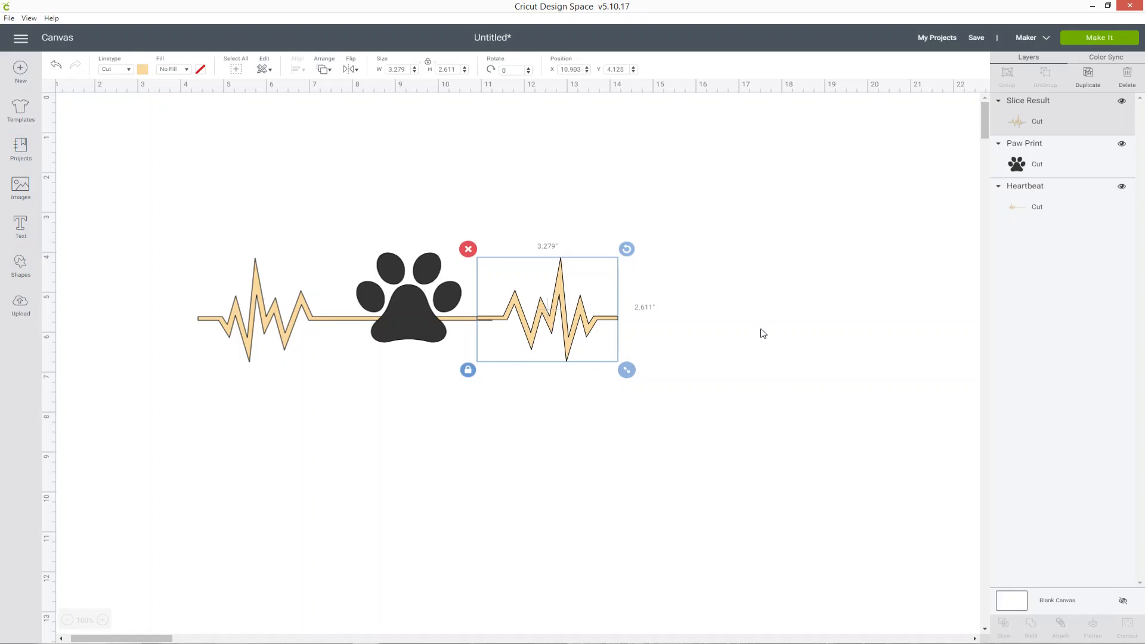
{"action": "left_click", "coordinate": [394, 520]}
Align the two heartbeat pieces with Center Vertically so their flat lines match
{"action": "left_click", "coordinate": [102, 620]}
{"action": "left_click", "coordinate": [104, 621]}
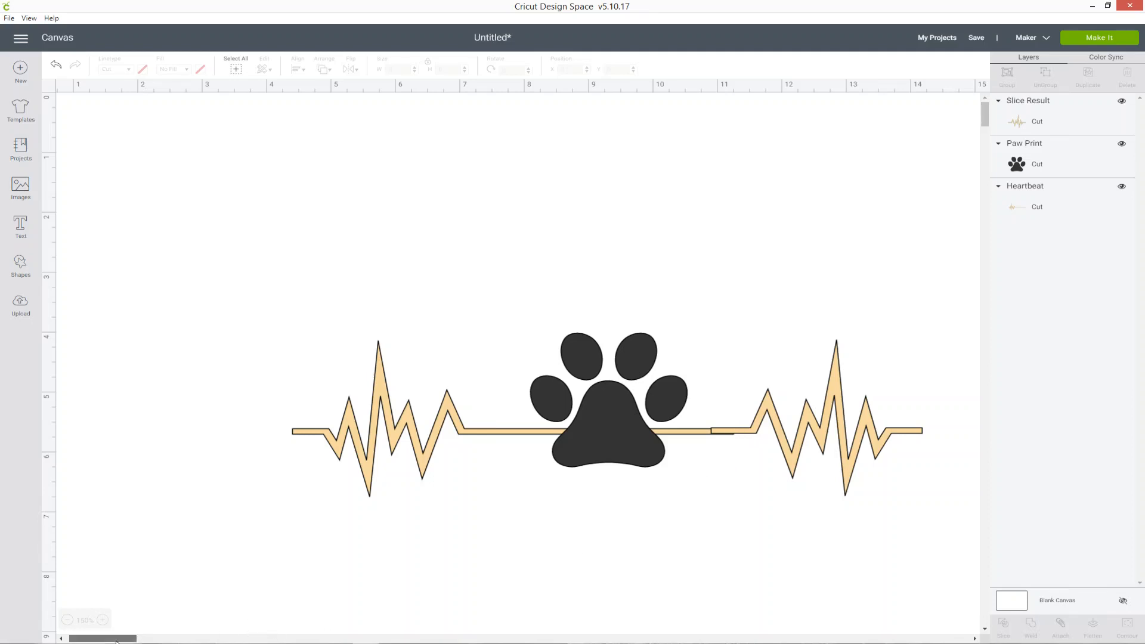
{"action": "left_click_drag", "start_coordinate": [101, 639], "coordinate": [109, 639]}
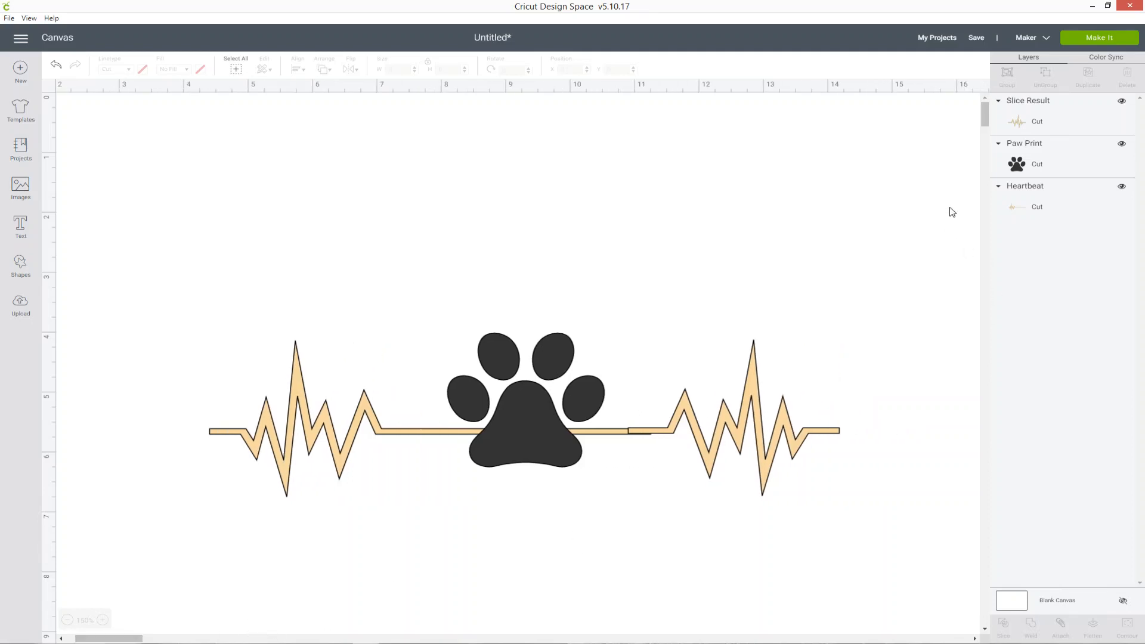
{"action": "left_click", "coordinate": [1091, 131]}
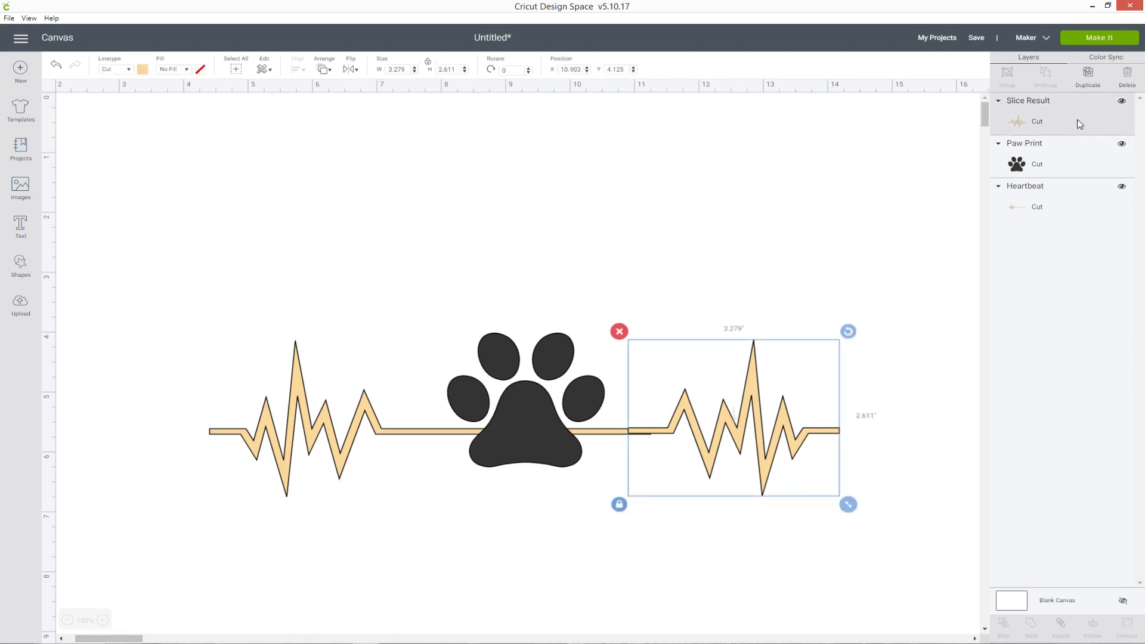
{"action": "left_click", "coordinate": [1065, 195], "text": "shift"}
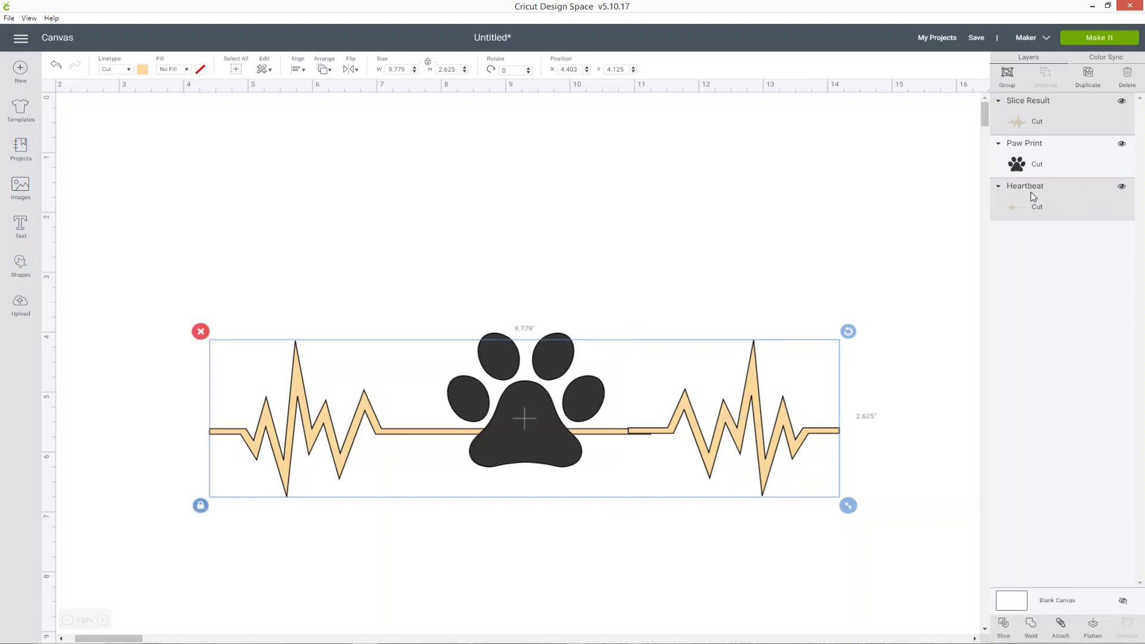
{"action": "left_click", "coordinate": [300, 77]}
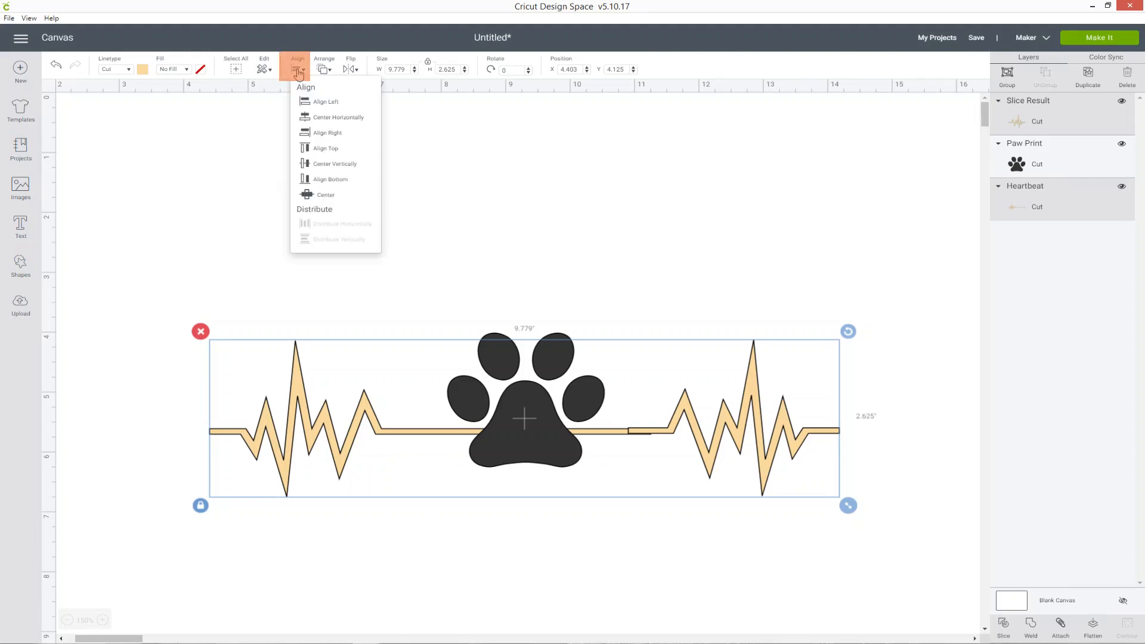
{"action": "left_click", "coordinate": [327, 165]}
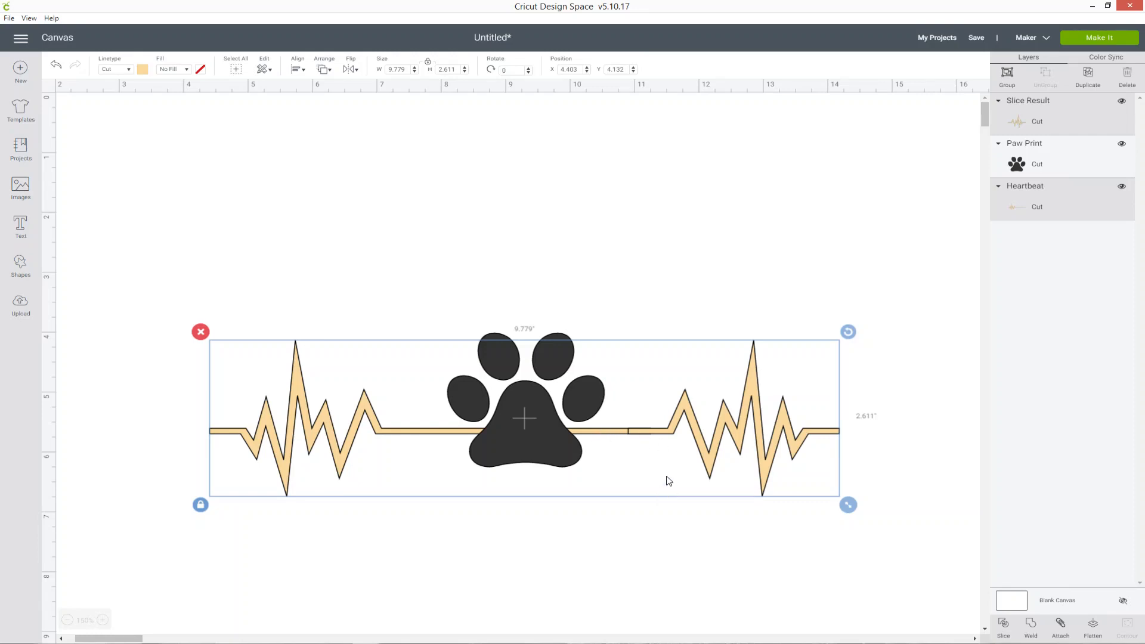
Weld the two heartbeat pieces together and reposition the welded line across the lower part of the paw
{"action": "left_click", "coordinate": [1032, 630]}
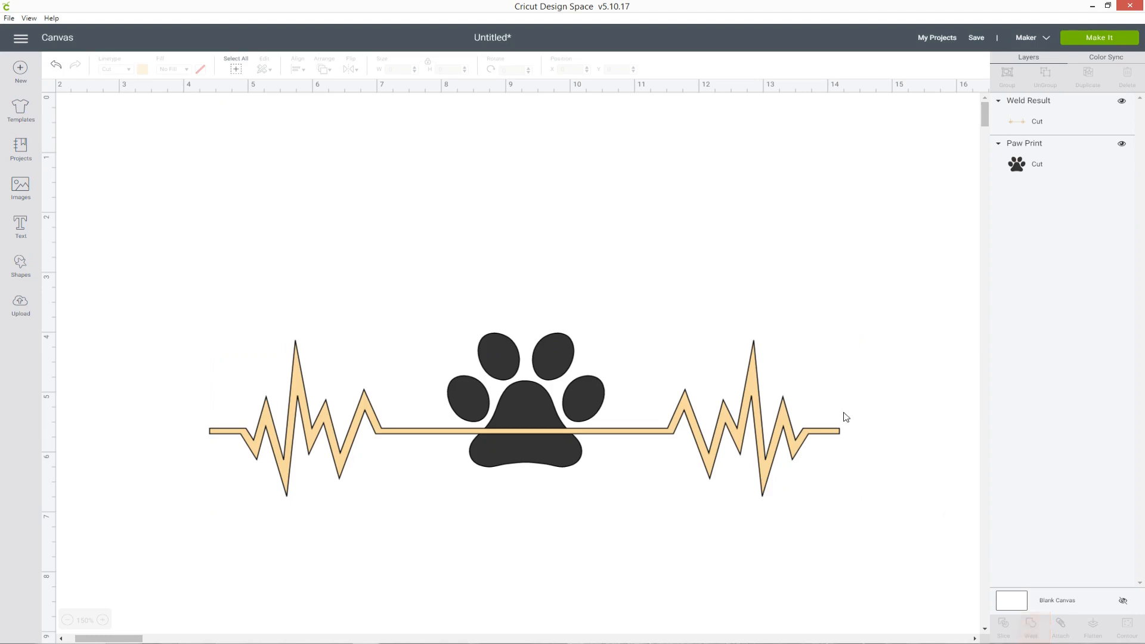
{"action": "left_click_drag", "start_coordinate": [750, 395], "coordinate": [763, 287]}
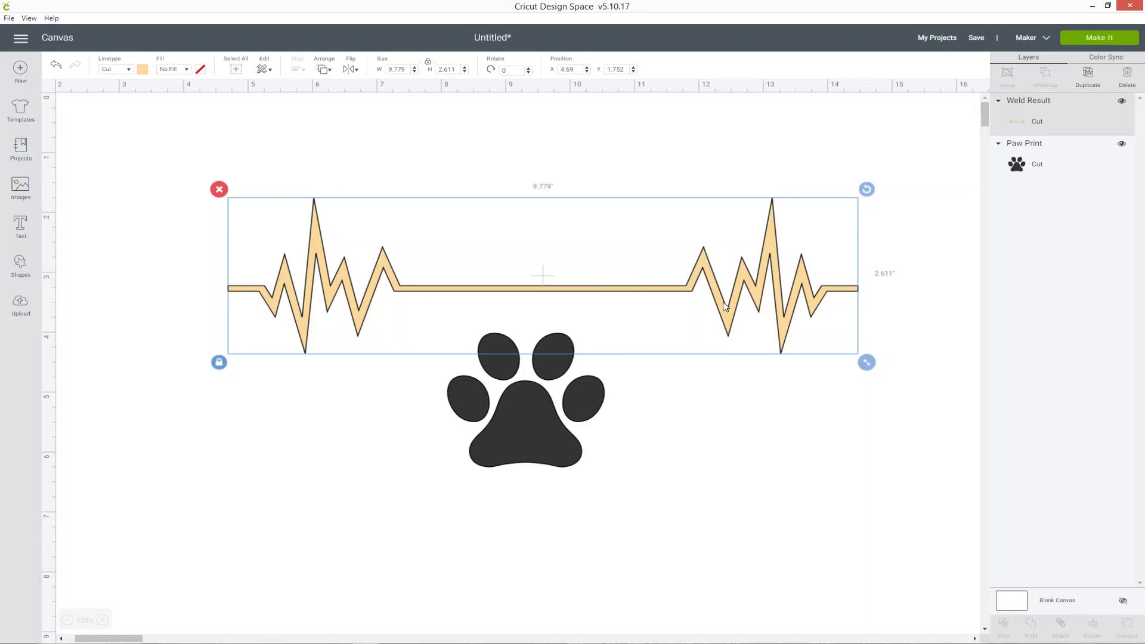
{"action": "left_click_drag", "start_coordinate": [727, 322], "coordinate": [722, 456]}
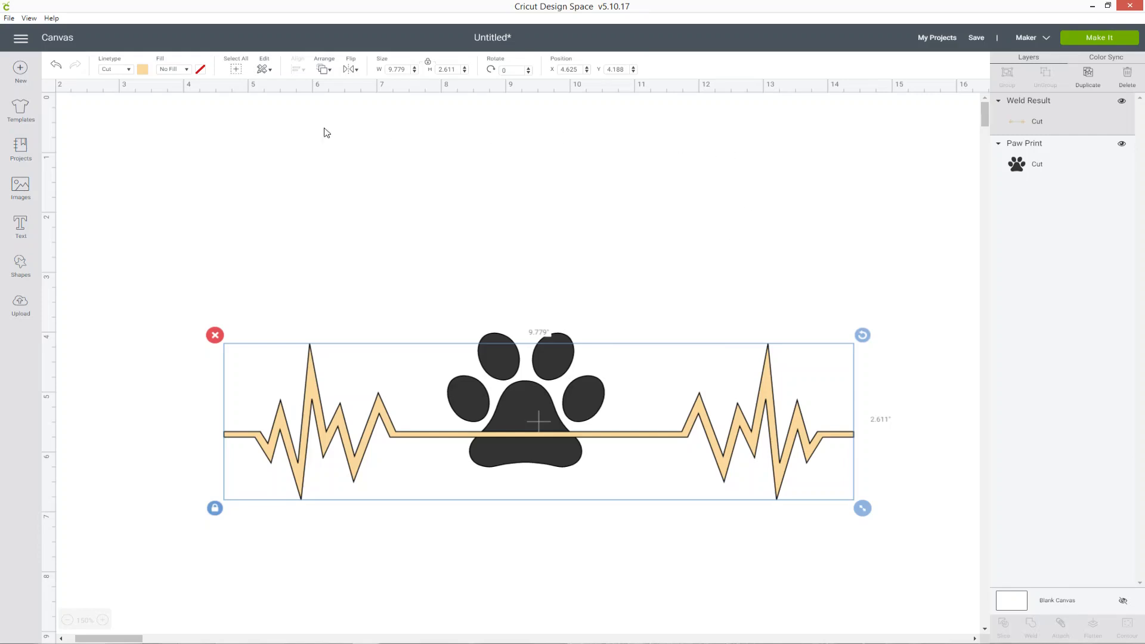
Color both the welded heartbeat line and the paw print the same solid black
{"action": "left_click", "coordinate": [143, 70]}
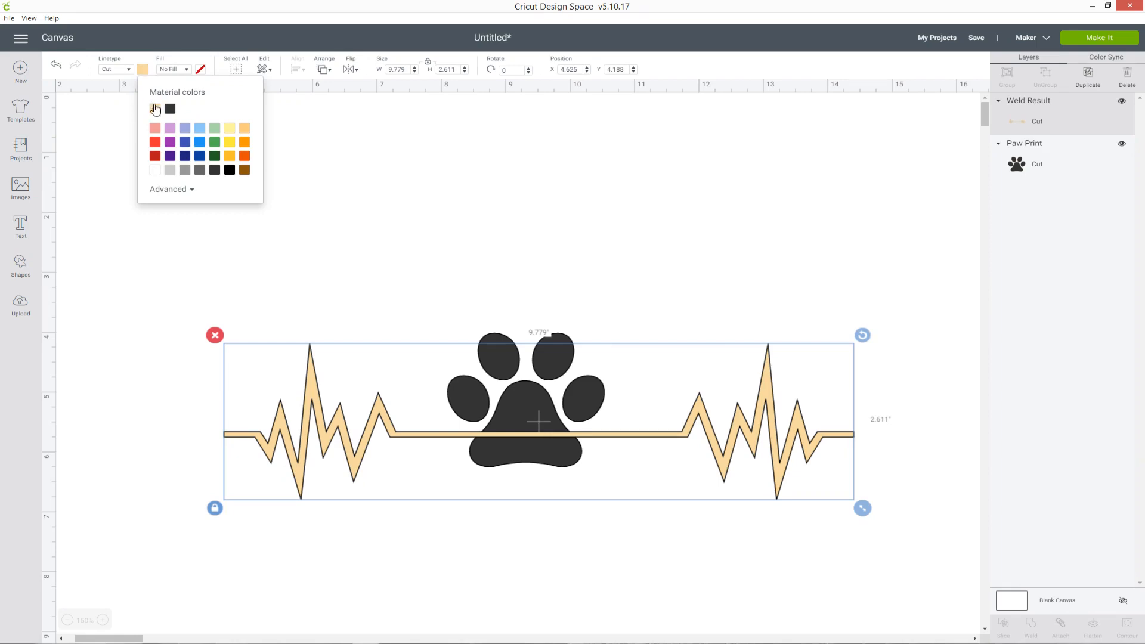
{"action": "left_click", "coordinate": [231, 171]}
{"action": "left_click", "coordinate": [775, 246]}
{"action": "left_click", "coordinate": [1093, 168]}
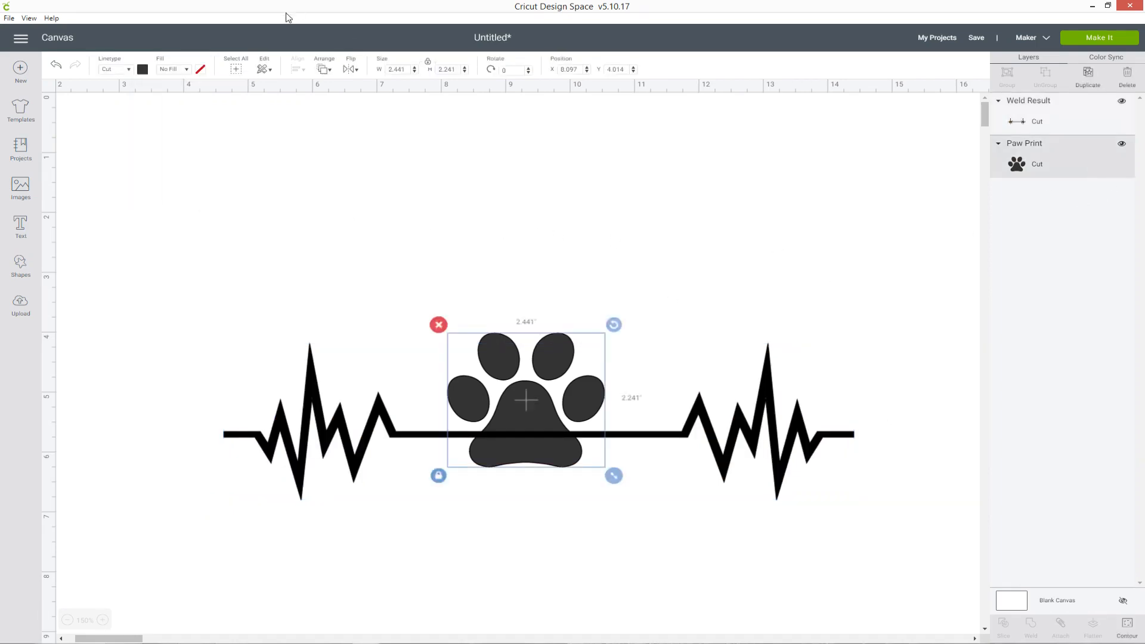
{"action": "left_click", "coordinate": [143, 69]}
{"action": "left_click", "coordinate": [170, 109]}
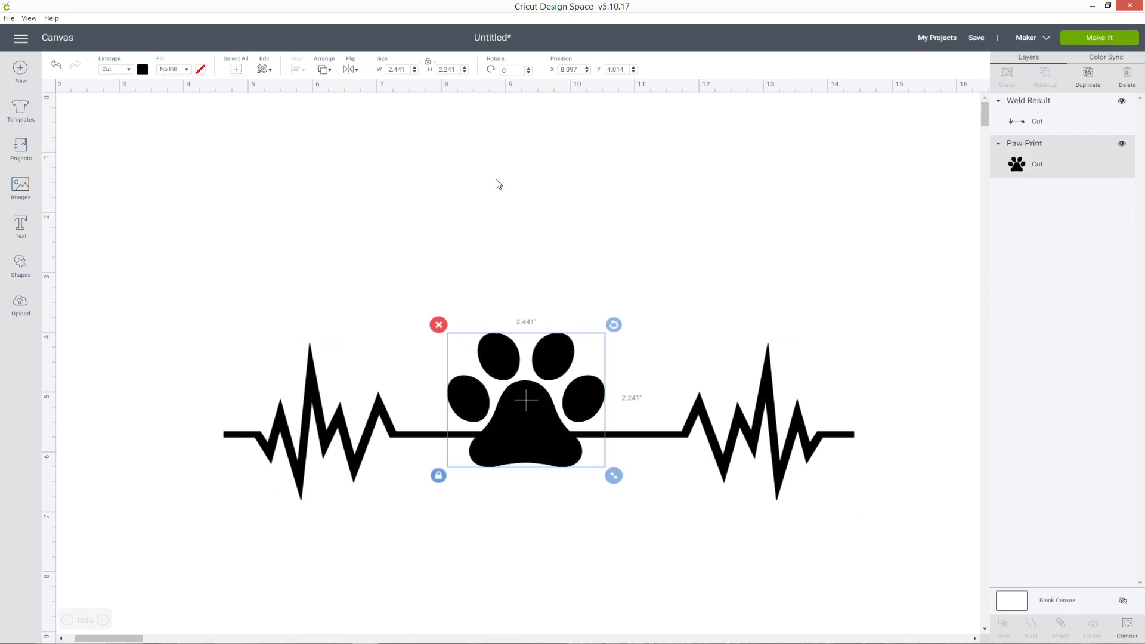
{"action": "left_click", "coordinate": [539, 181]}
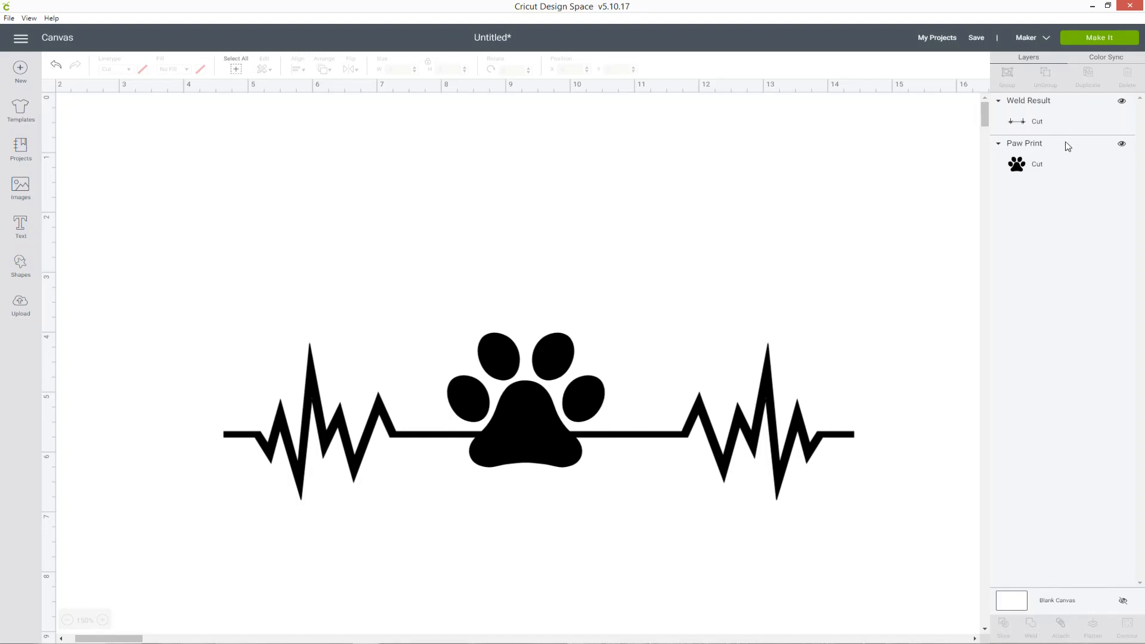
Duplicate the welded heartbeat line and hide one copy as a spare
{"action": "left_click", "coordinate": [1069, 122]}
{"action": "right_click", "coordinate": [1068, 117]}
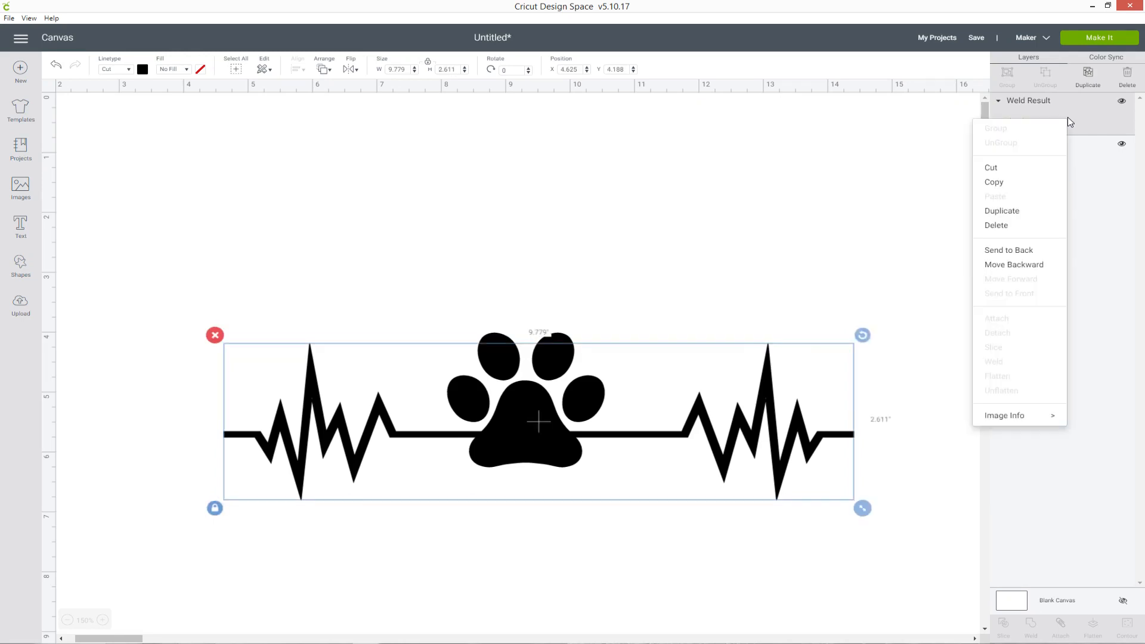
{"action": "left_click", "coordinate": [1048, 213]}
{"action": "left_click", "coordinate": [1122, 101]}
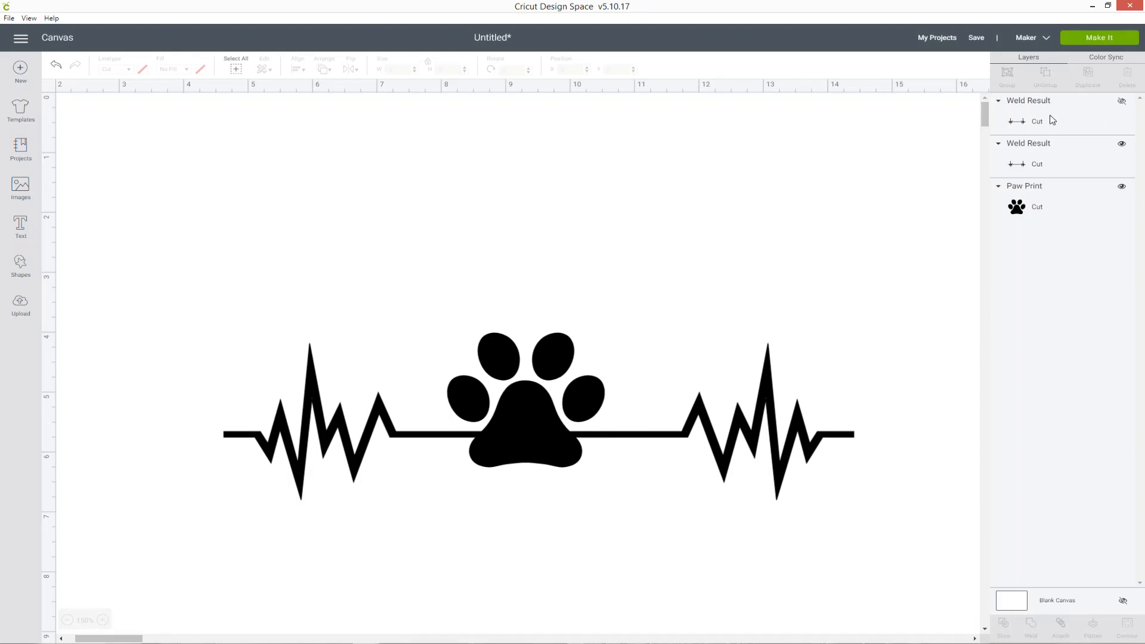
Weld the visible heartbeat line and the paw print into one shape
{"action": "left_click", "coordinate": [1082, 172]}
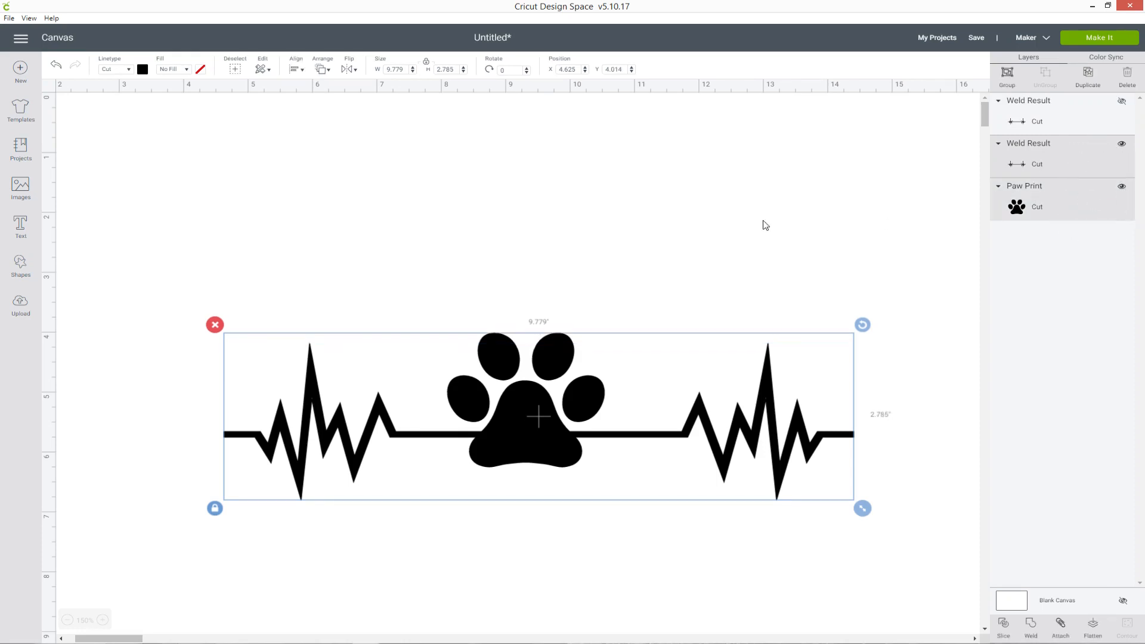
{"action": "left_click", "coordinate": [734, 225]}
{"action": "left_click_drag", "start_coordinate": [176, 240], "coordinate": [913, 532]}
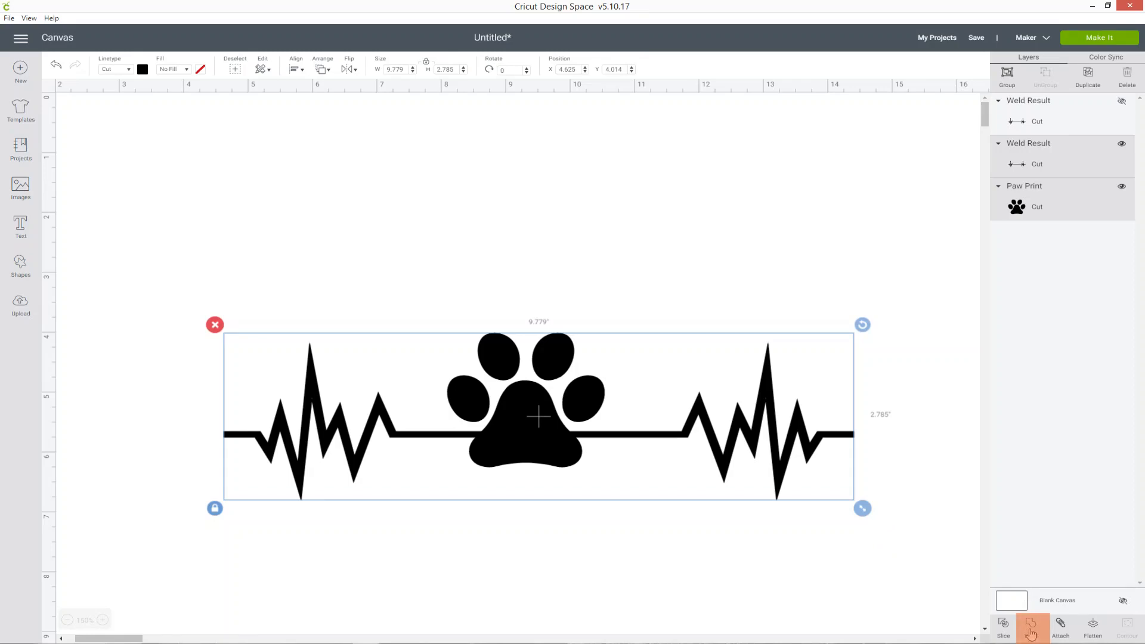
{"action": "left_click", "coordinate": [1031, 633]}
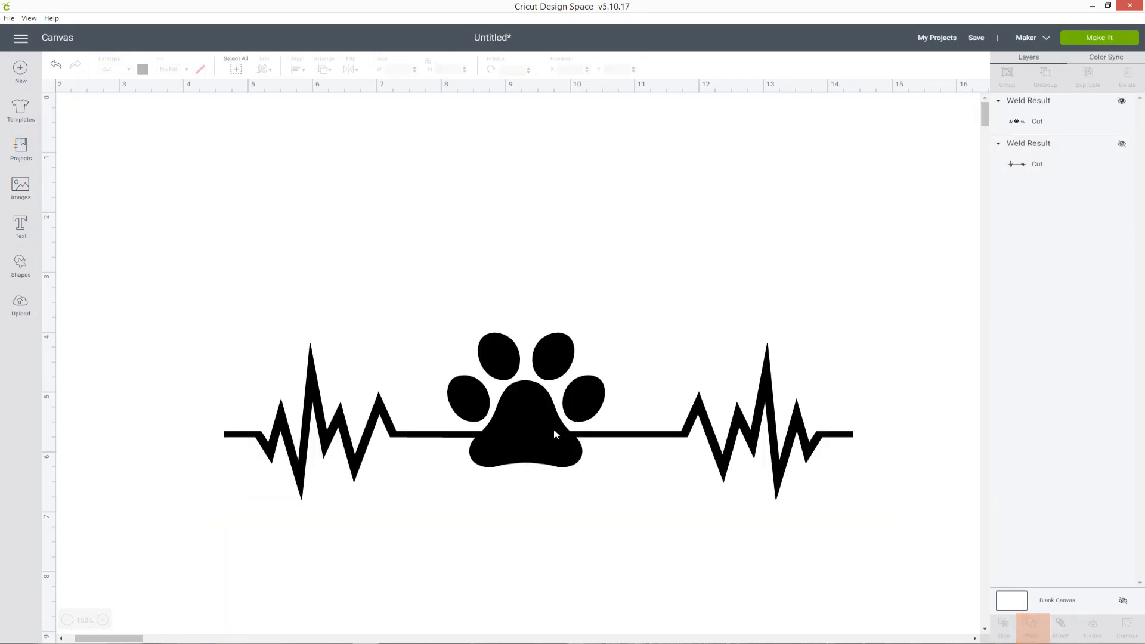
Move the welded paw heartbeat to the upper part of the canvas and shrink it to about 8.88 by 2.53 inches
{"action": "left_click_drag", "start_coordinate": [541, 367], "coordinate": [509, 198]}
{"action": "left_click_drag", "start_coordinate": [518, 267], "coordinate": [497, 253]}
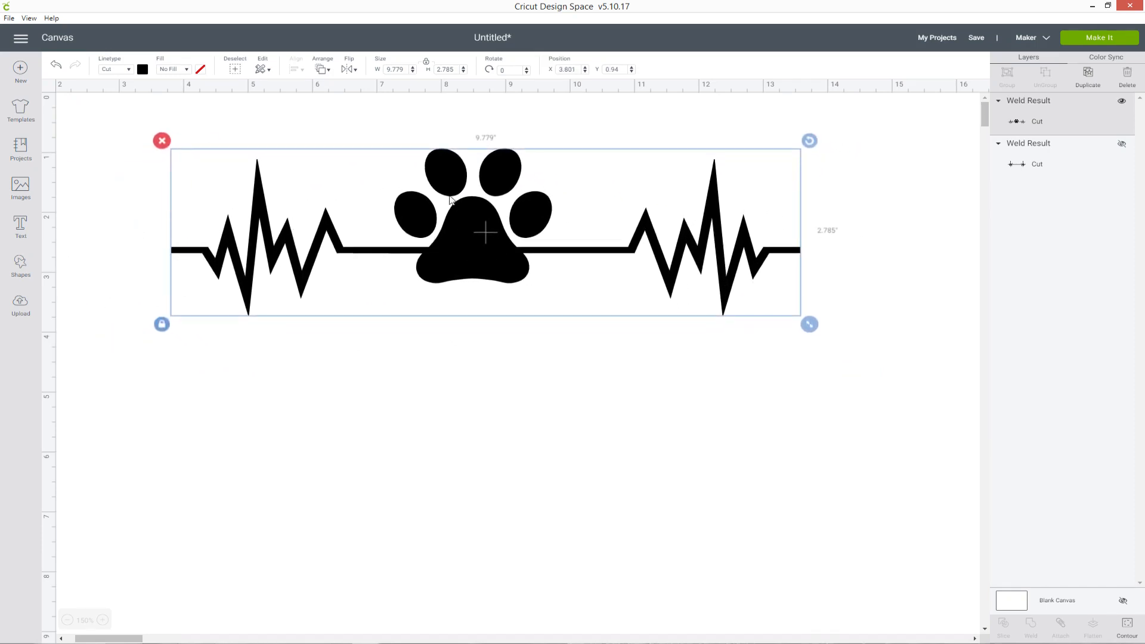
{"action": "left_click_drag", "start_coordinate": [810, 324], "coordinate": [753, 317]}
{"action": "left_click", "coordinate": [744, 391]}
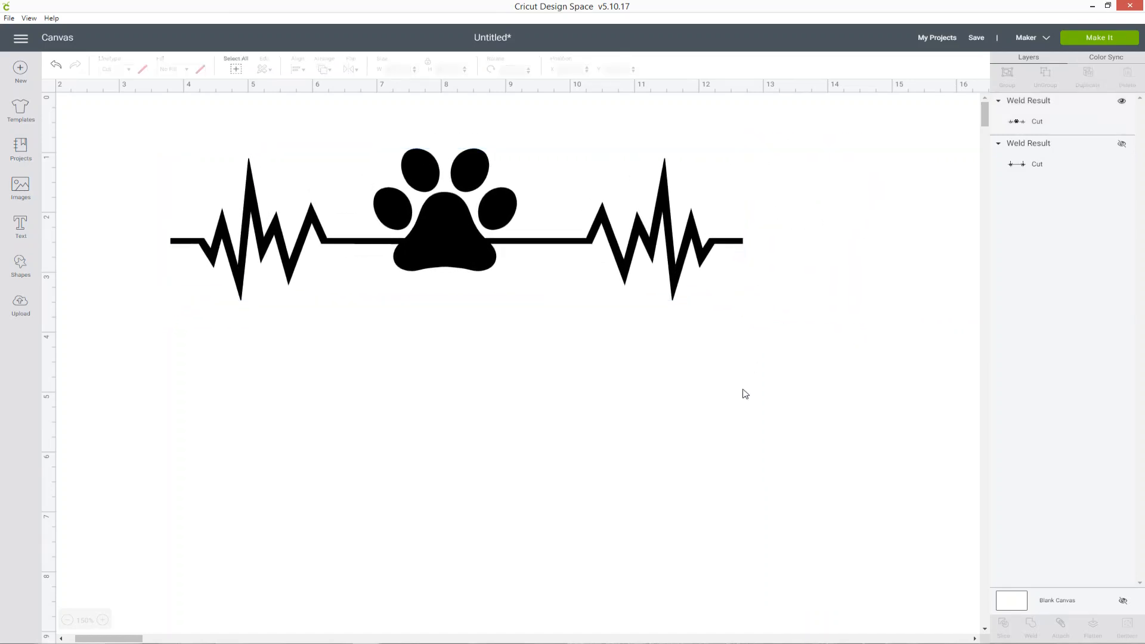
{"action": "left_click_drag", "start_coordinate": [455, 240], "coordinate": [455, 219]}
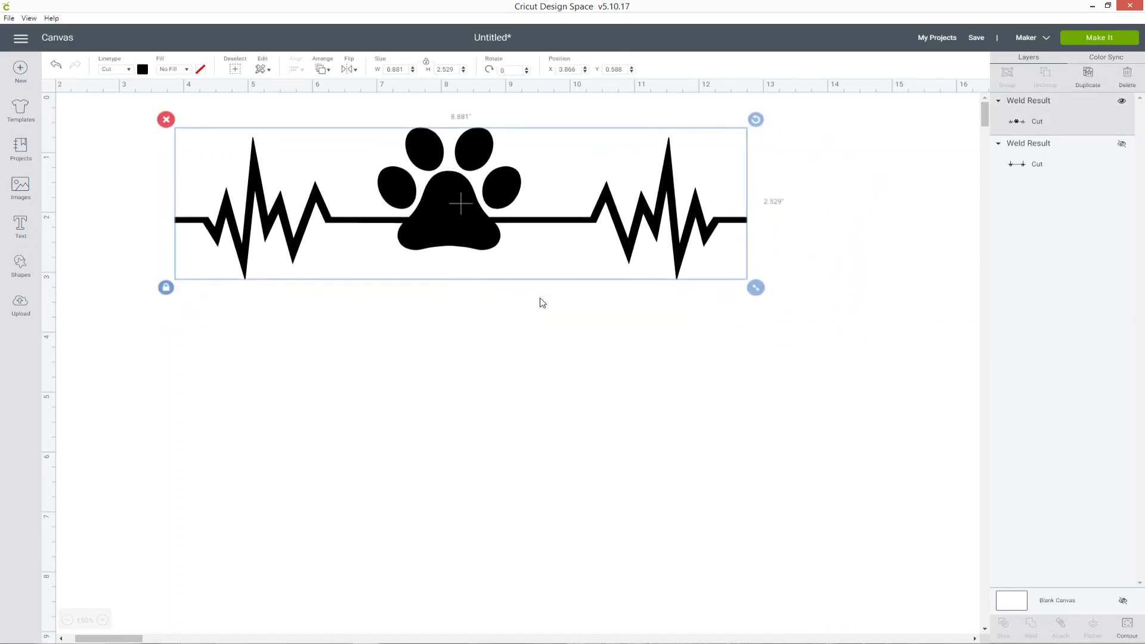
{"action": "left_click", "coordinate": [671, 440]}
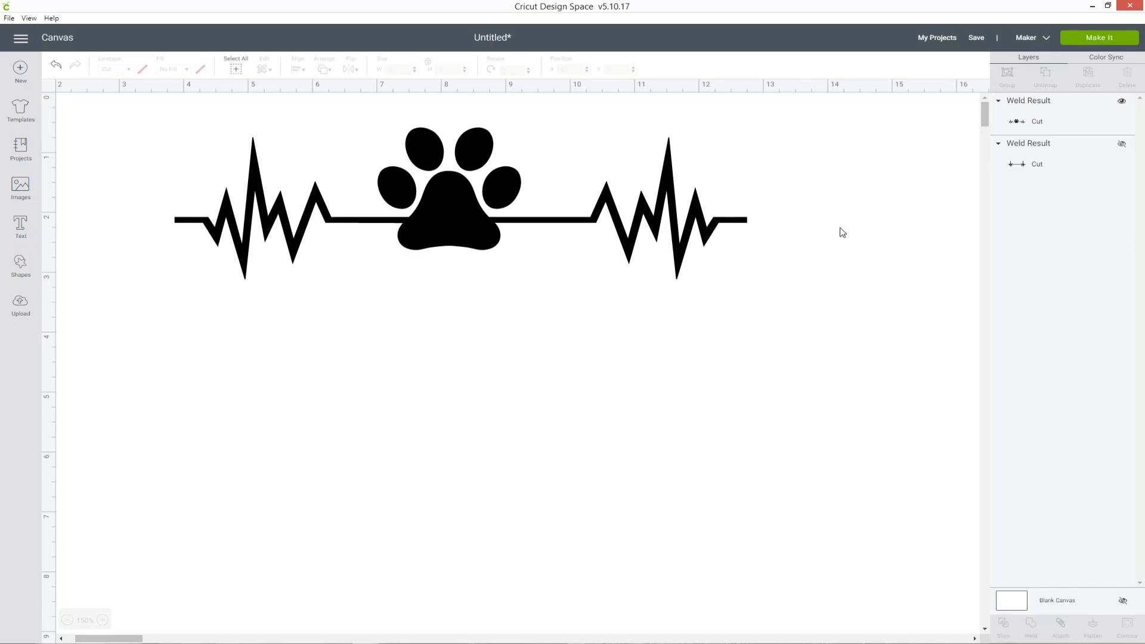
Unhide the spare heartbeat line and place it below the paw heartbeat
{"action": "left_click", "coordinate": [1123, 144]}
{"action": "left_click", "coordinate": [1025, 172]}
{"action": "left_click_drag", "start_coordinate": [764, 449], "coordinate": [646, 390]}
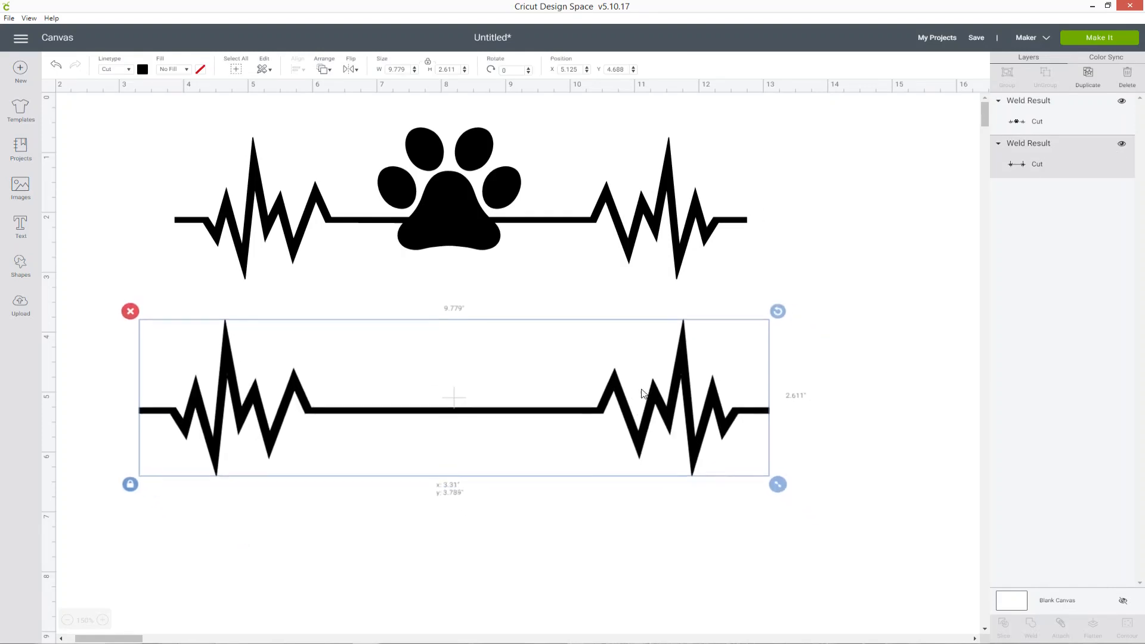
Duplicate the spare heartbeat line, hide the original and position the copy below the paw heartbeat
{"action": "right_click", "coordinate": [1062, 152]}
{"action": "left_click", "coordinate": [1045, 241]}
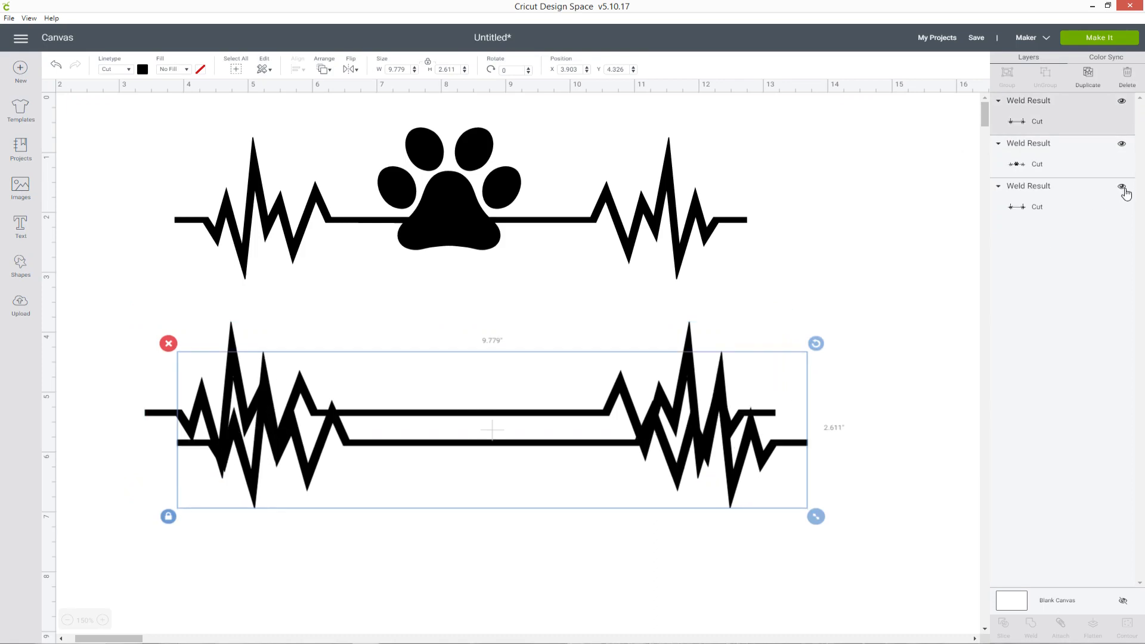
{"action": "left_click", "coordinate": [1122, 187]}
{"action": "left_click_drag", "start_coordinate": [652, 422], "coordinate": [662, 384]}
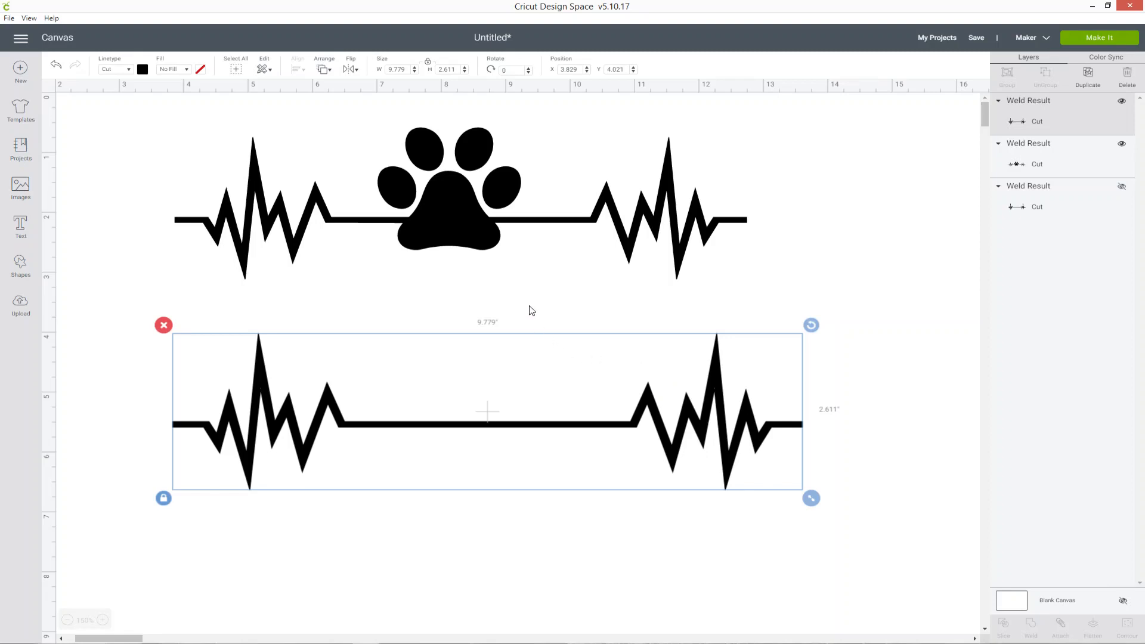
{"action": "left_click", "coordinate": [529, 308]}
Search the image library for football and insert the tilted black football with white stripe and laces
{"action": "scroll", "coordinate": [481, 314], "scroll_direction": "down", "scroll_amount": 1}
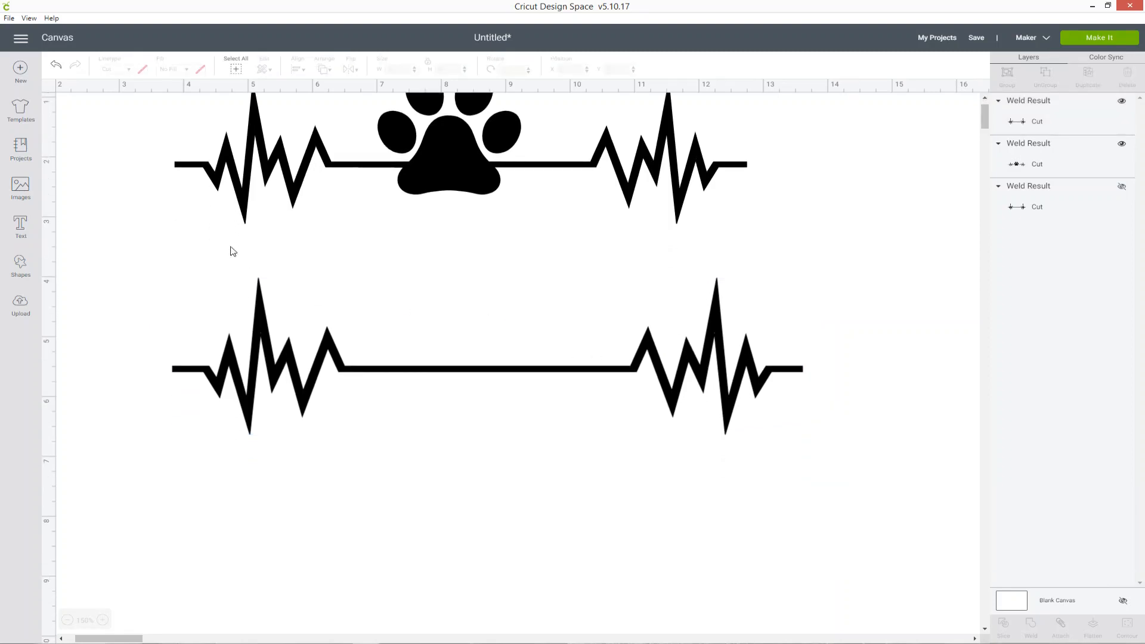
{"action": "left_click", "coordinate": [21, 188]}
{"action": "double_click", "coordinate": [248, 109]}
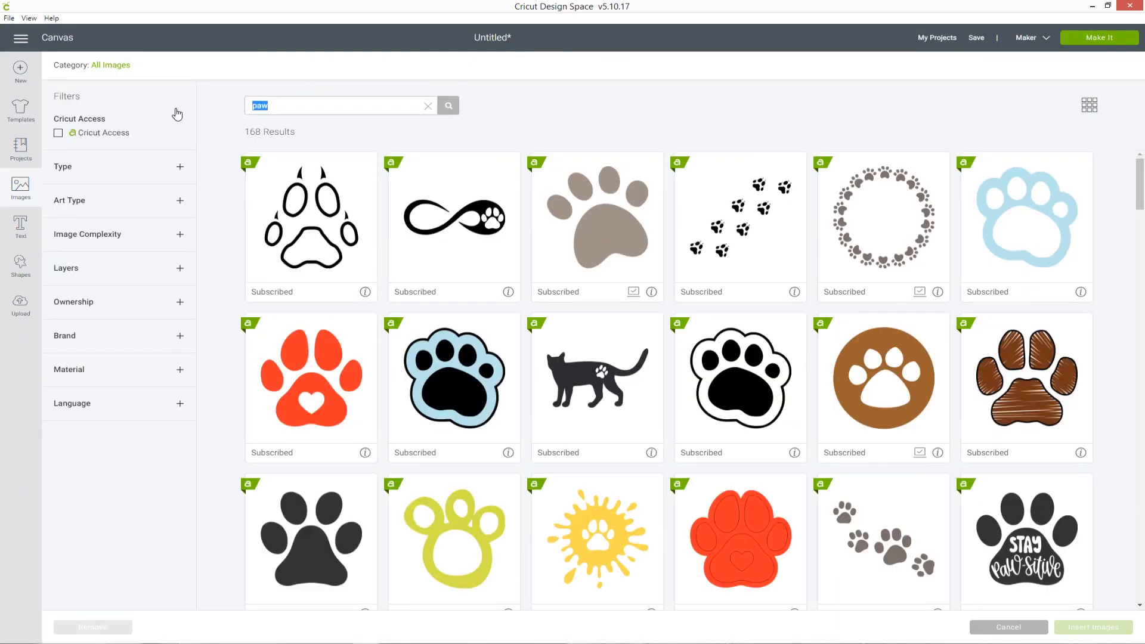
{"action": "type", "text": "football"}
{"action": "key", "text": "Return"}
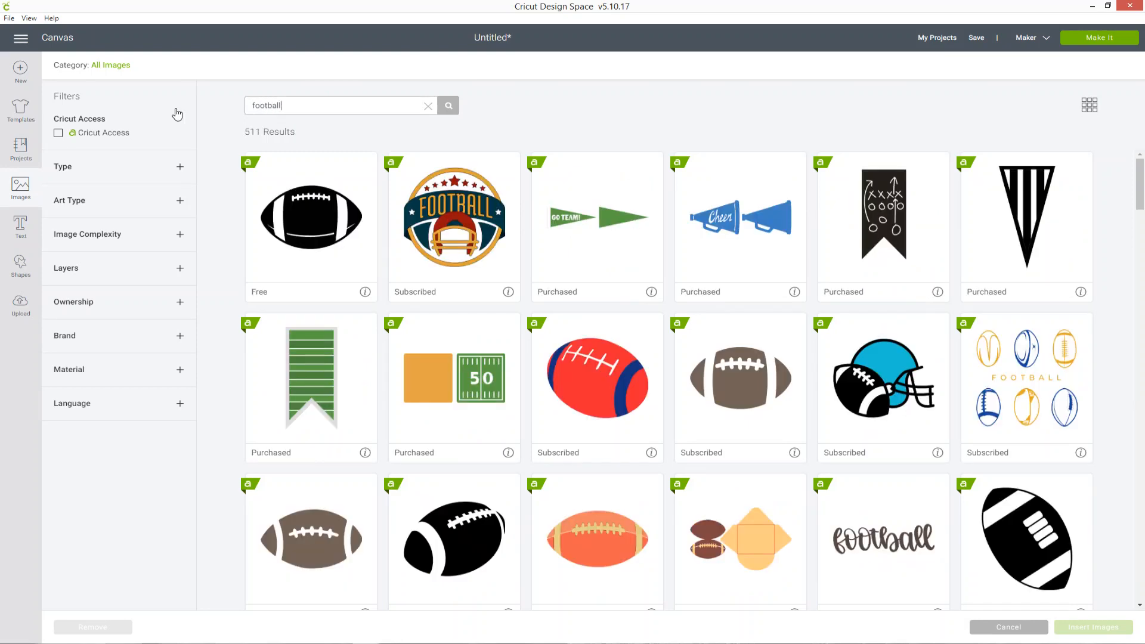
{"action": "left_click", "coordinate": [472, 508]}
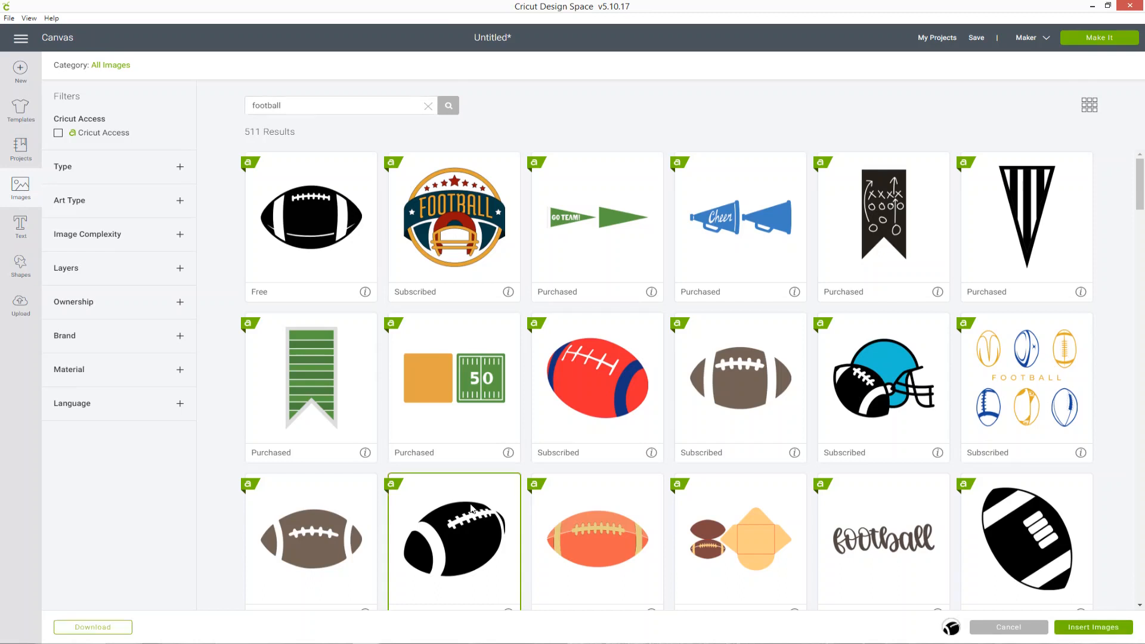
{"action": "scroll", "coordinate": [472, 508], "scroll_direction": "down", "scroll_amount": 2}
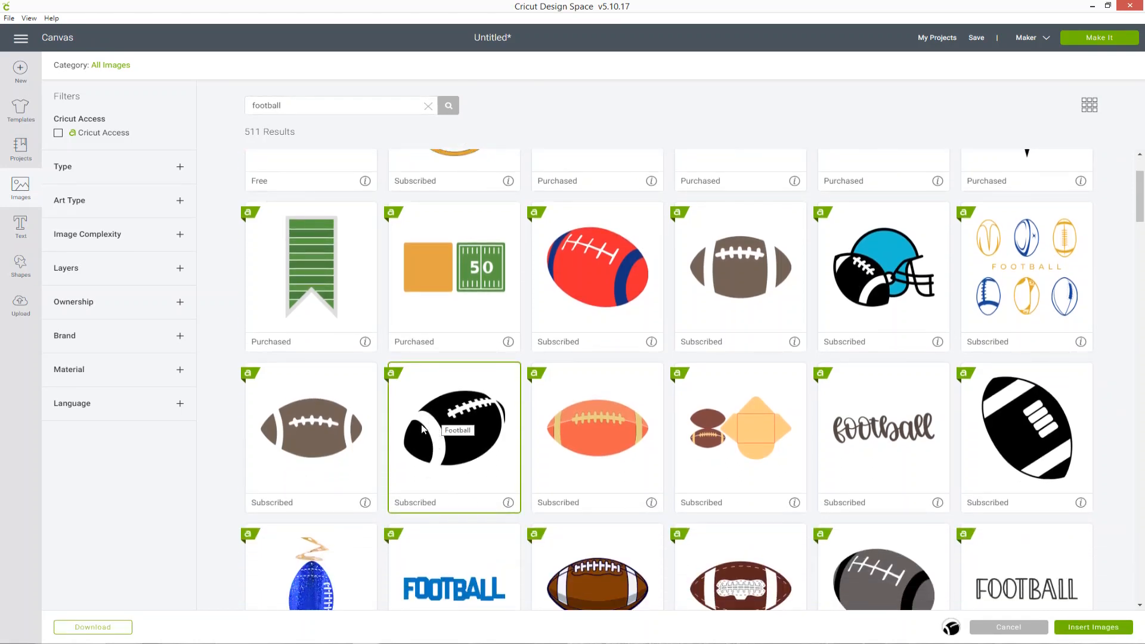
{"action": "left_click", "coordinate": [1071, 627]}
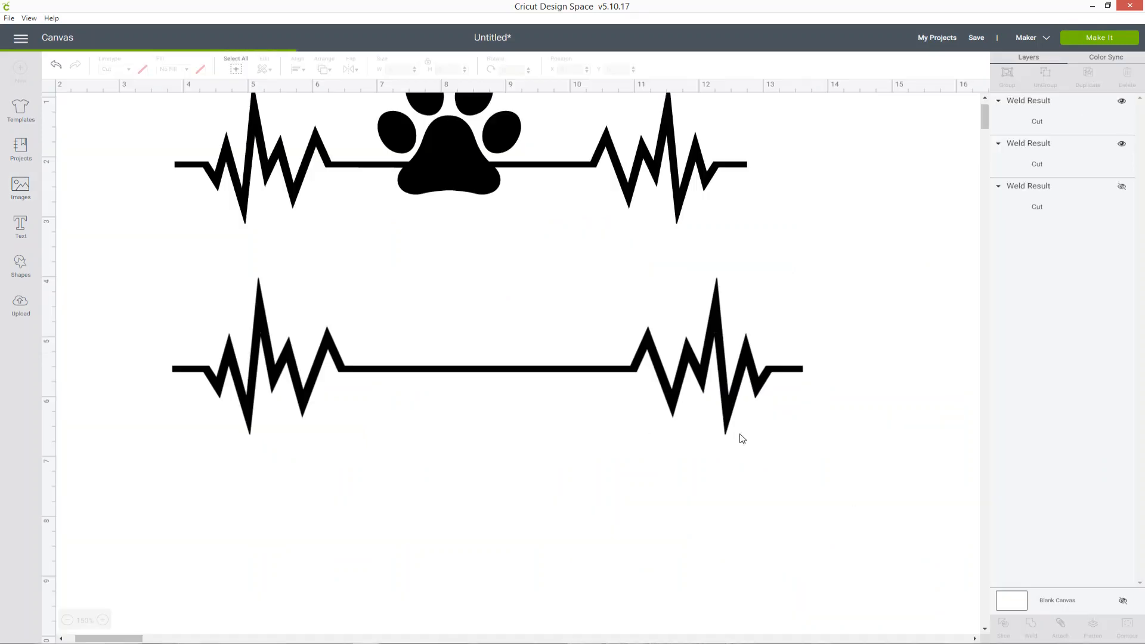
Place the football in the middle of the lower heartbeat line and check the line behind it by toggling the line's visibility
{"action": "left_click_drag", "start_coordinate": [269, 241], "coordinate": [514, 369]}
{"action": "left_click", "coordinate": [628, 440]}
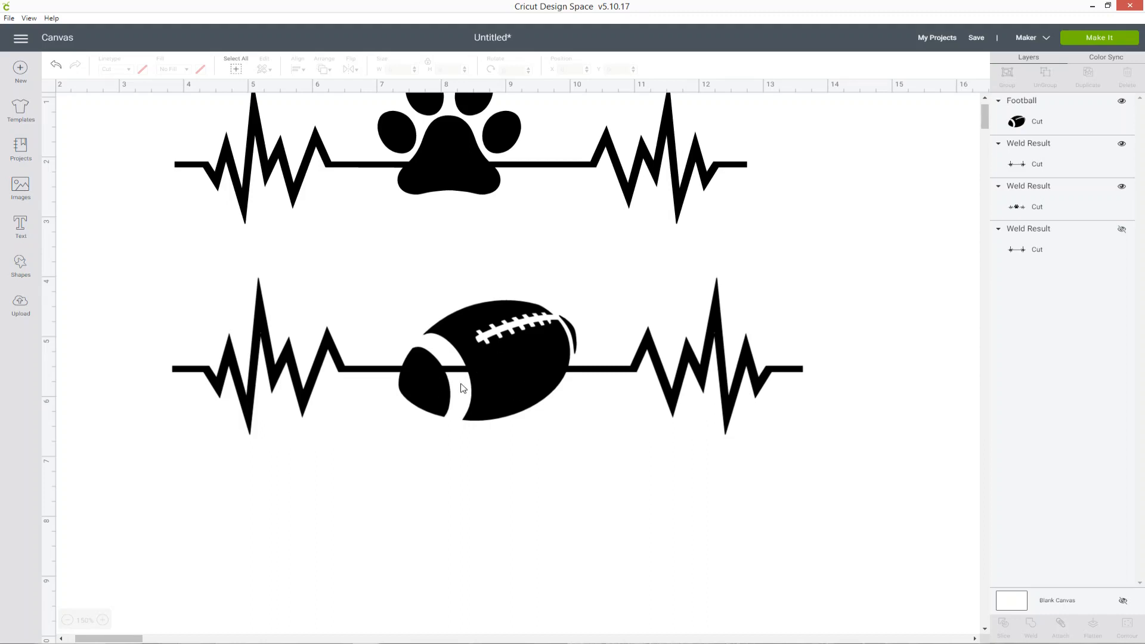
{"action": "left_click", "coordinate": [1122, 146]}
{"action": "left_click", "coordinate": [1122, 146]}
{"action": "left_click", "coordinate": [1123, 146]}
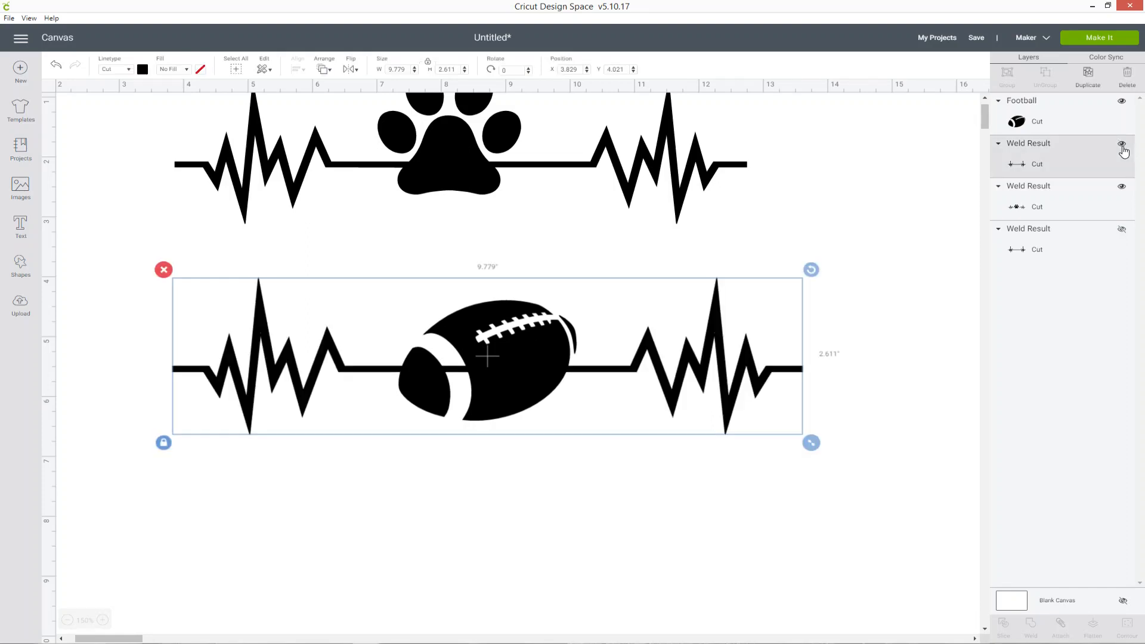
{"action": "left_click", "coordinate": [1122, 145]}
{"action": "left_click", "coordinate": [1123, 145]}
Add a square shape to the canvas and colour it pale yellow
{"action": "left_click", "coordinate": [12, 267]}
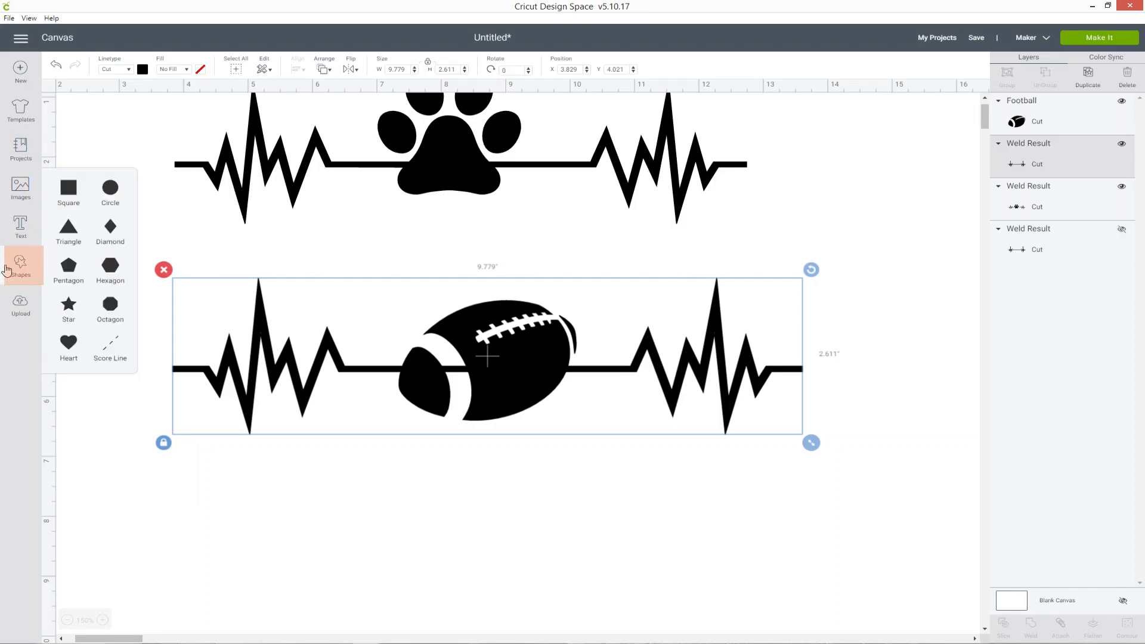
{"action": "left_click", "coordinate": [69, 190]}
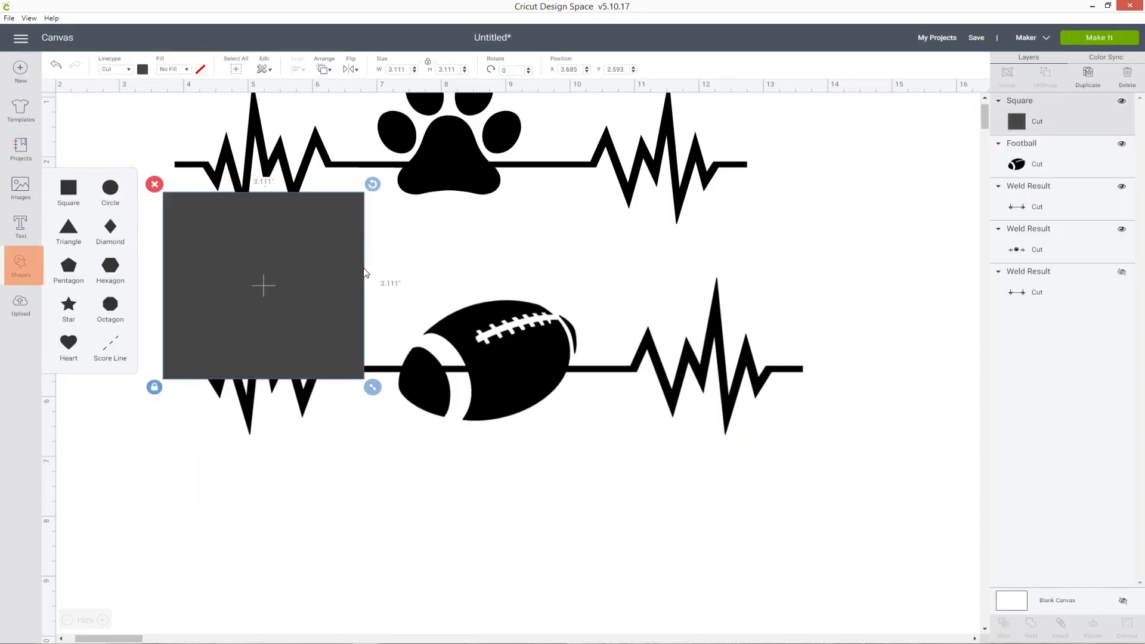
{"action": "left_click", "coordinate": [143, 69]}
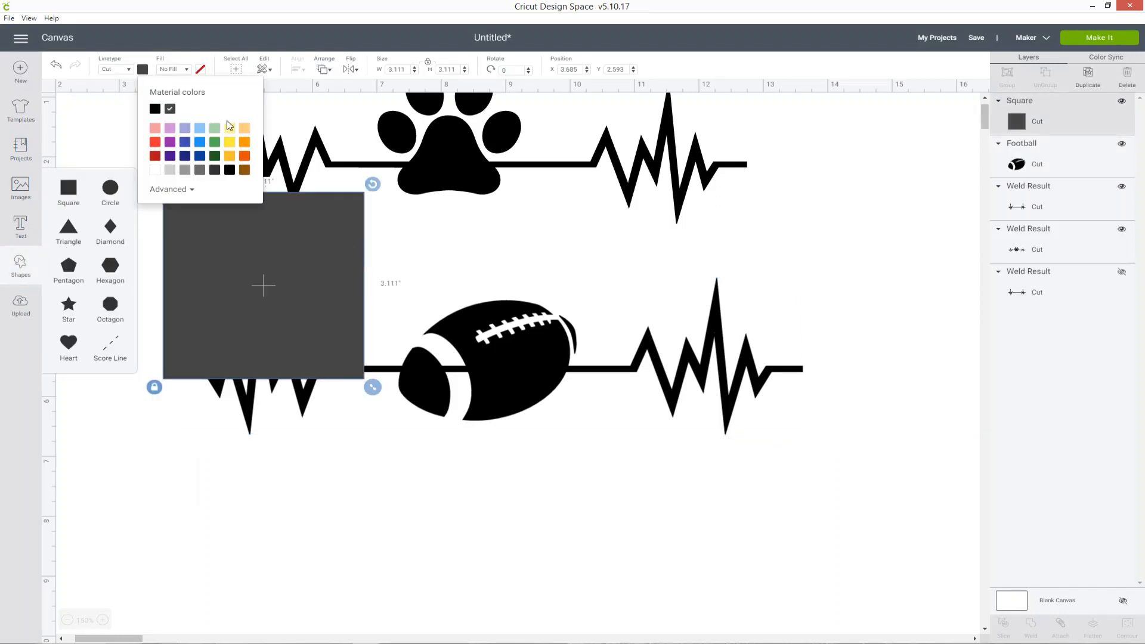
{"action": "left_click", "coordinate": [230, 127]}
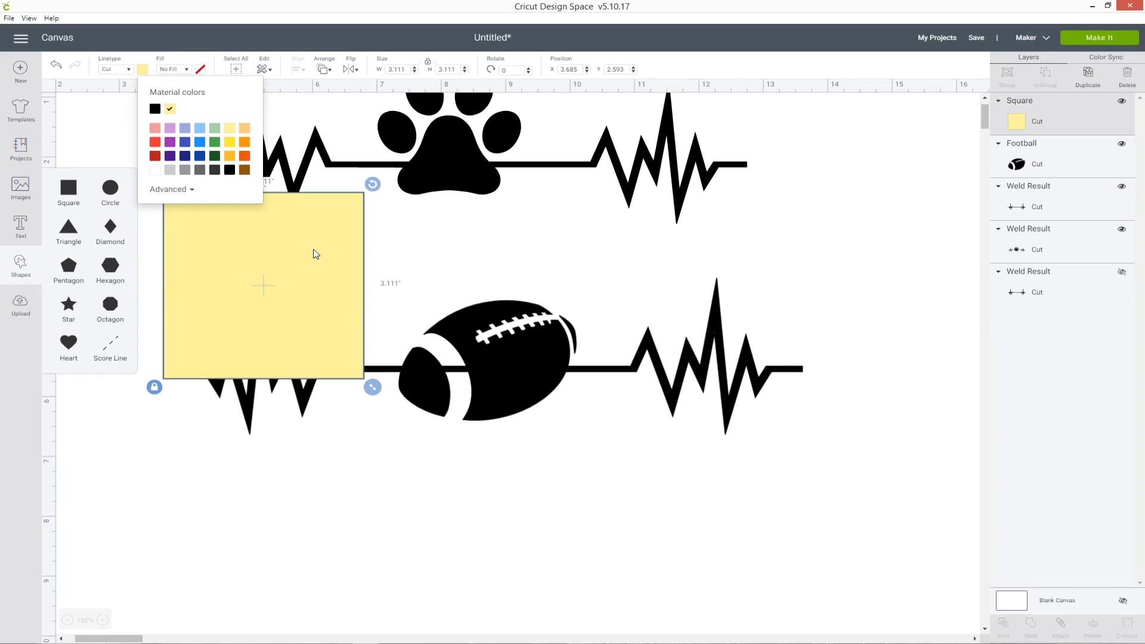
Unlock the square's proportions, reshape it to about 2.111 by 0.306 inches and lay it over the heartbeat line inside the football
{"action": "left_click_drag", "start_coordinate": [315, 253], "coordinate": [561, 261]}
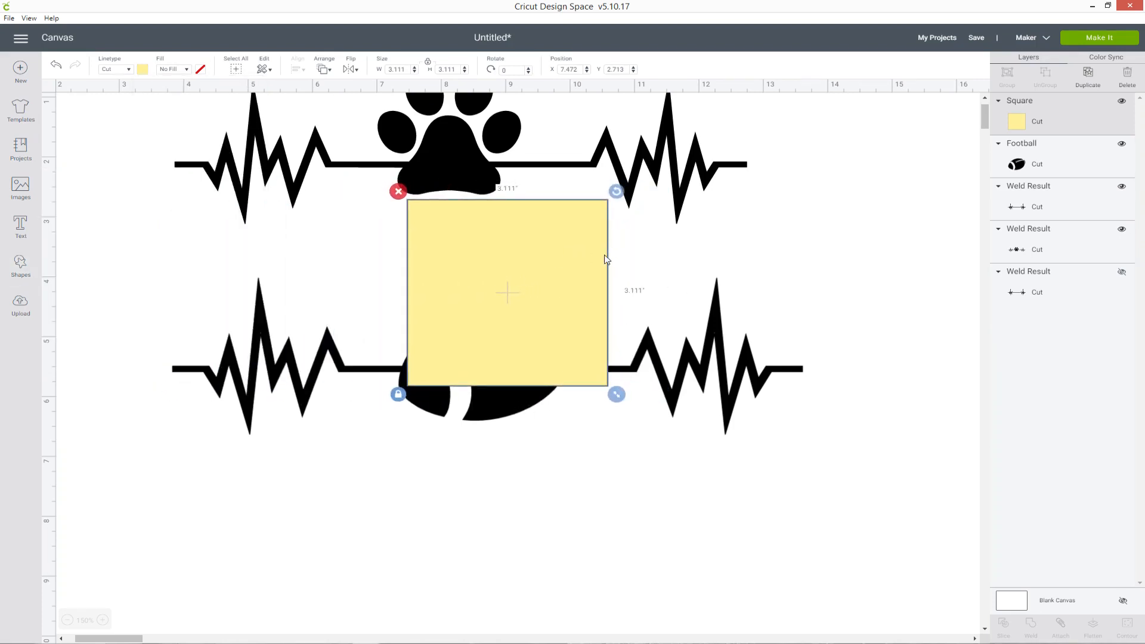
{"action": "left_click", "coordinate": [398, 395]}
{"action": "left_click_drag", "start_coordinate": [617, 396], "coordinate": [514, 432]}
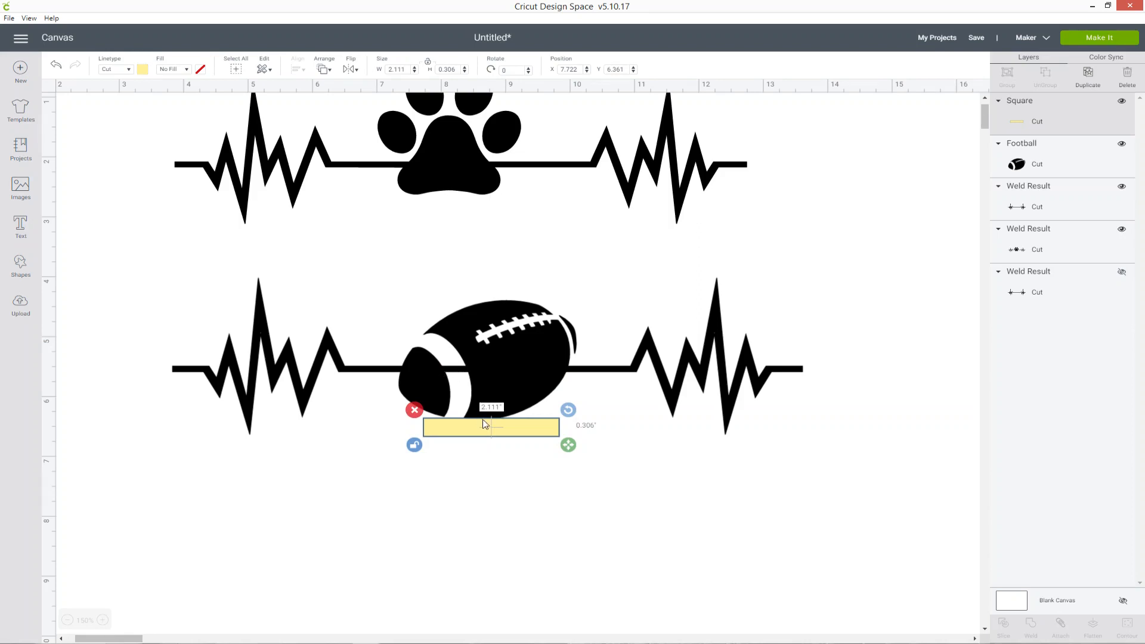
{"action": "left_click_drag", "start_coordinate": [488, 434], "coordinate": [476, 374]}
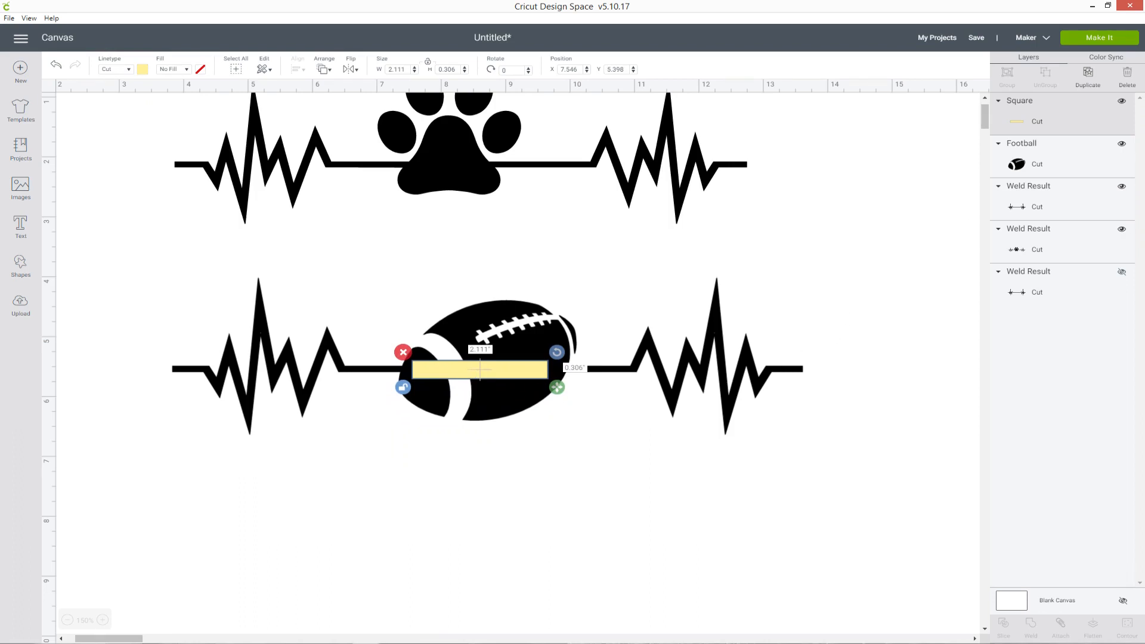
Slice the lower heartbeat line with the yellow rectangle
{"action": "left_click", "coordinate": [1070, 133]}
{"action": "left_click", "coordinate": [1076, 208], "text": "shift"}
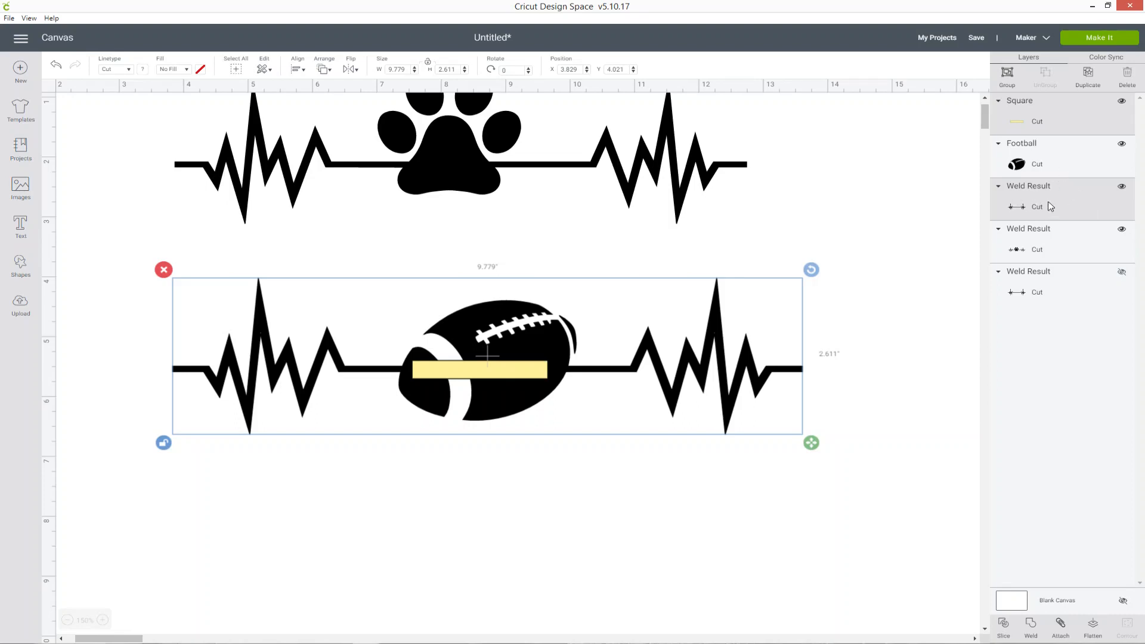
{"action": "left_click", "coordinate": [1003, 632]}
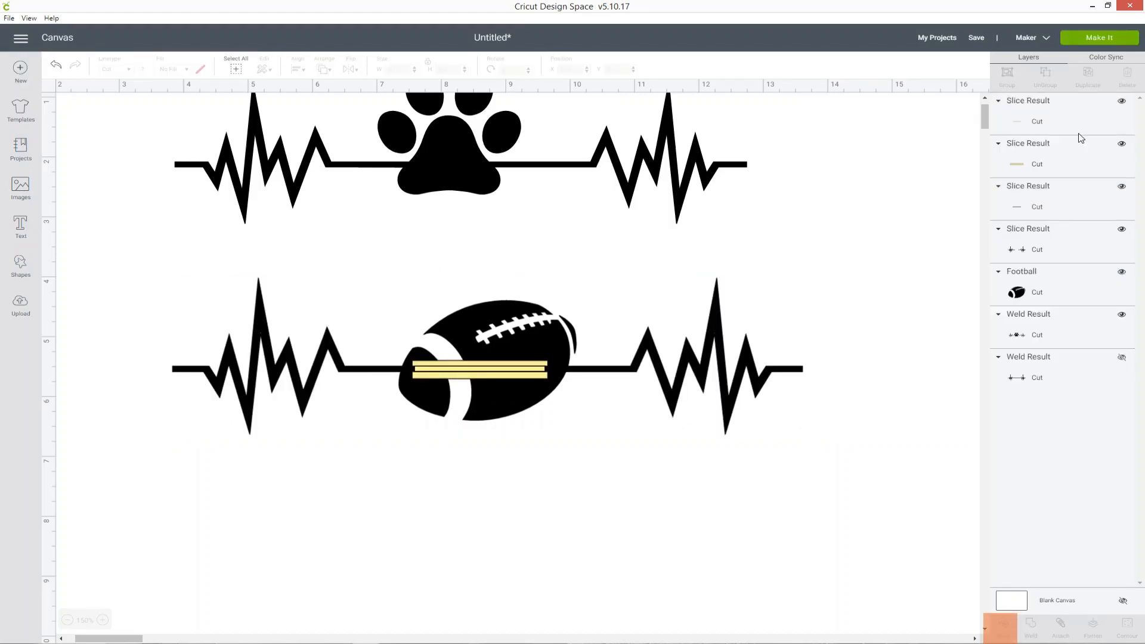
Delete the two yellow slice pieces and the cut-out middle segment of the heartbeat line
{"action": "right_click", "coordinate": [1083, 118]}
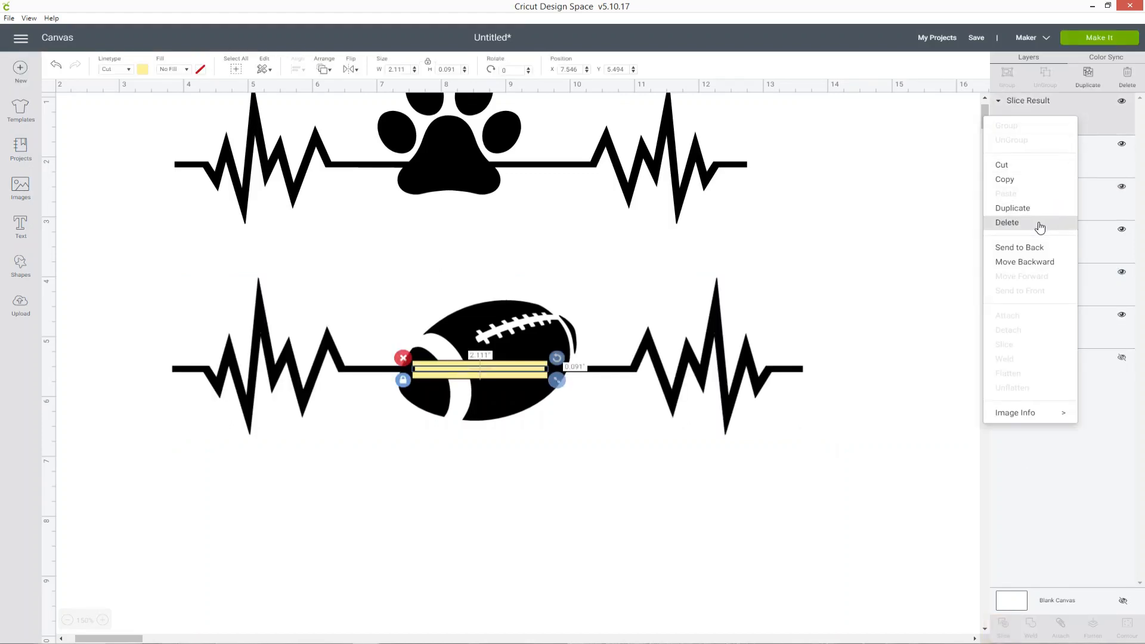
{"action": "left_click", "coordinate": [1040, 226]}
{"action": "right_click", "coordinate": [1066, 115]}
{"action": "left_click", "coordinate": [1040, 223]}
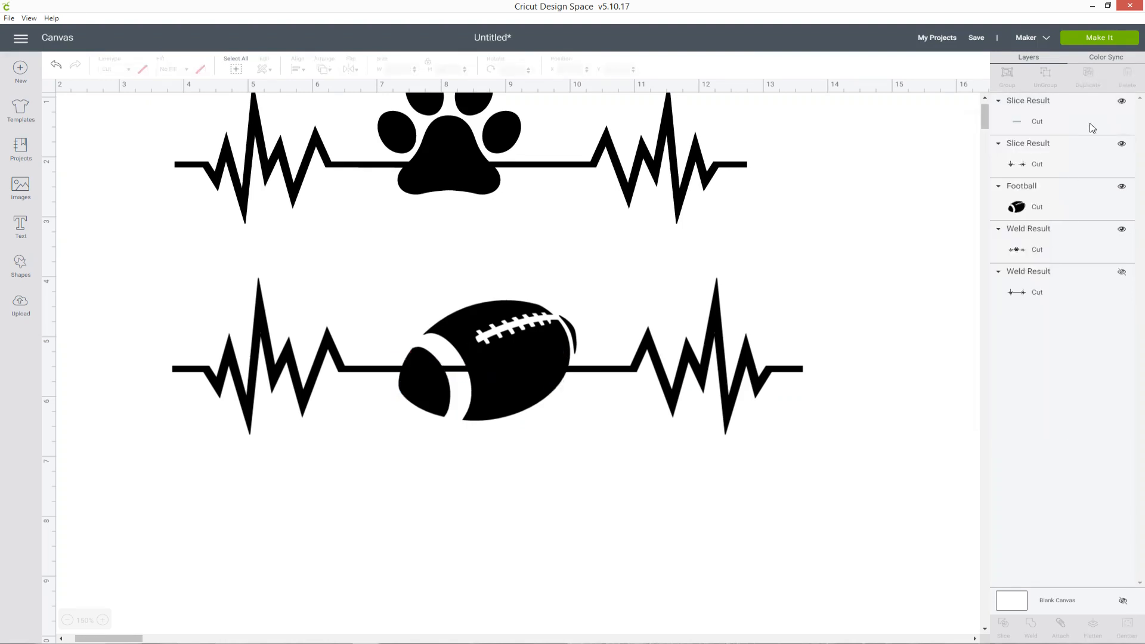
{"action": "right_click", "coordinate": [1093, 127]}
{"action": "left_click", "coordinate": [1053, 238]}
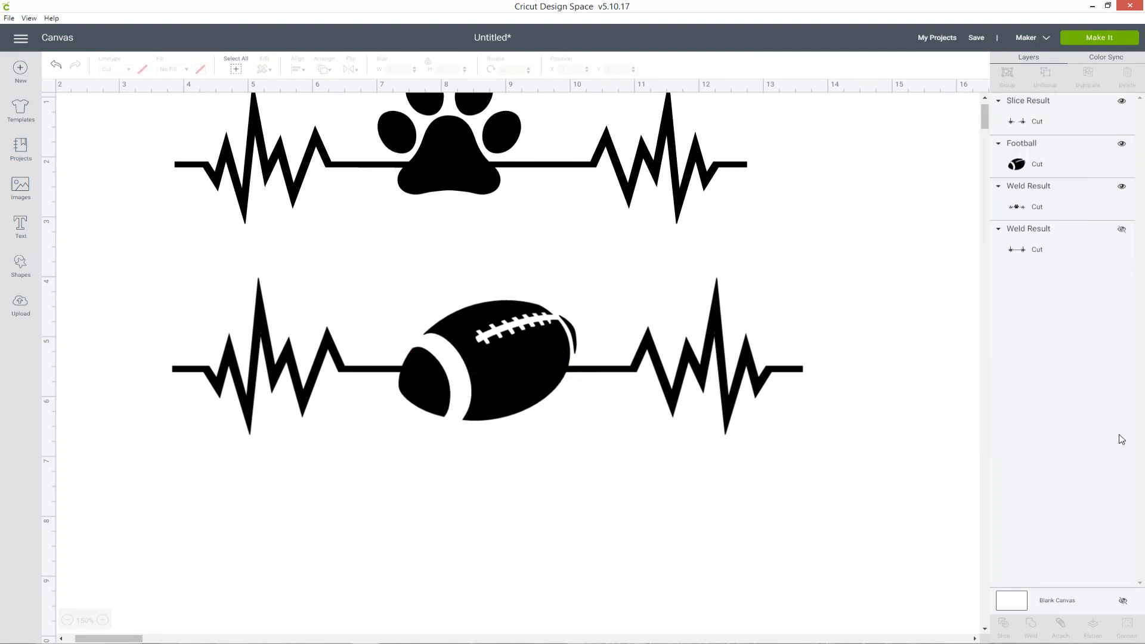
Hide the football briefly to check the gap in the heartbeat line behind it, and show it again
{"action": "left_click", "coordinate": [1122, 144]}
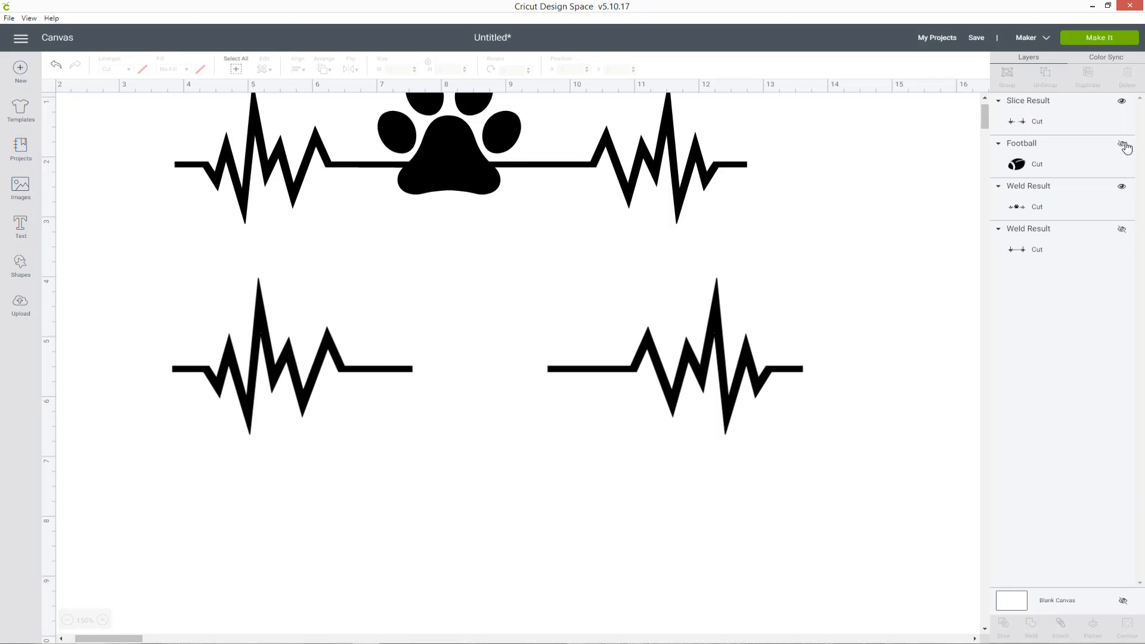
{"action": "left_click", "coordinate": [1124, 145]}
{"action": "left_click", "coordinate": [601, 505]}
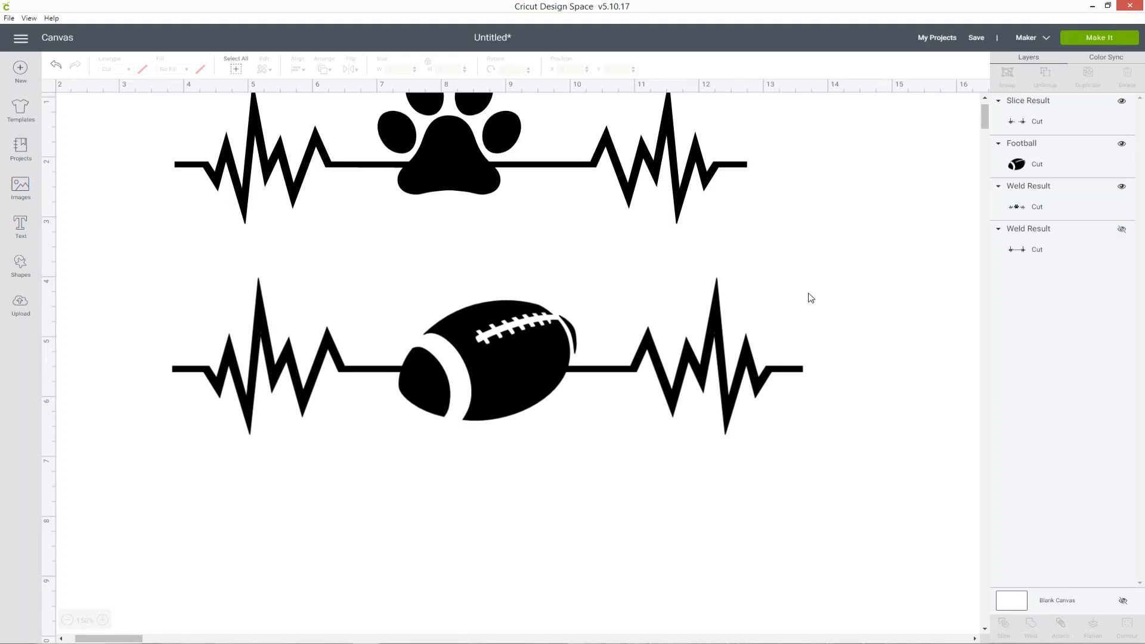
Check the material colours of the football and the sliced heartbeat line, and weld the two into one shape
{"action": "left_click", "coordinate": [1077, 127]}
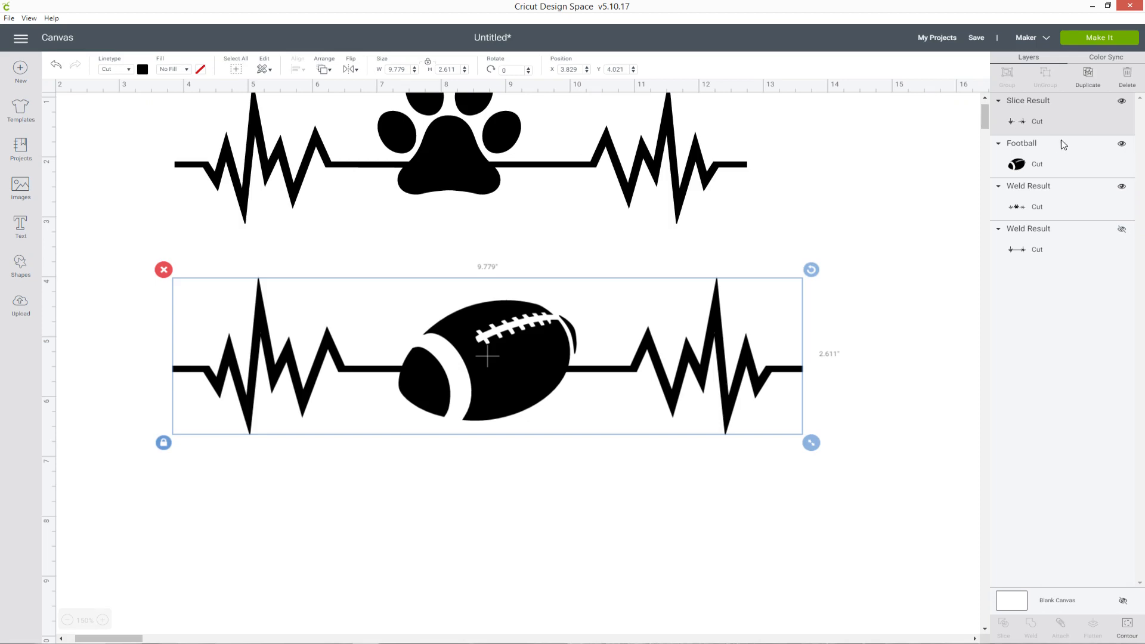
{"action": "left_click", "coordinate": [1060, 157], "text": "shift"}
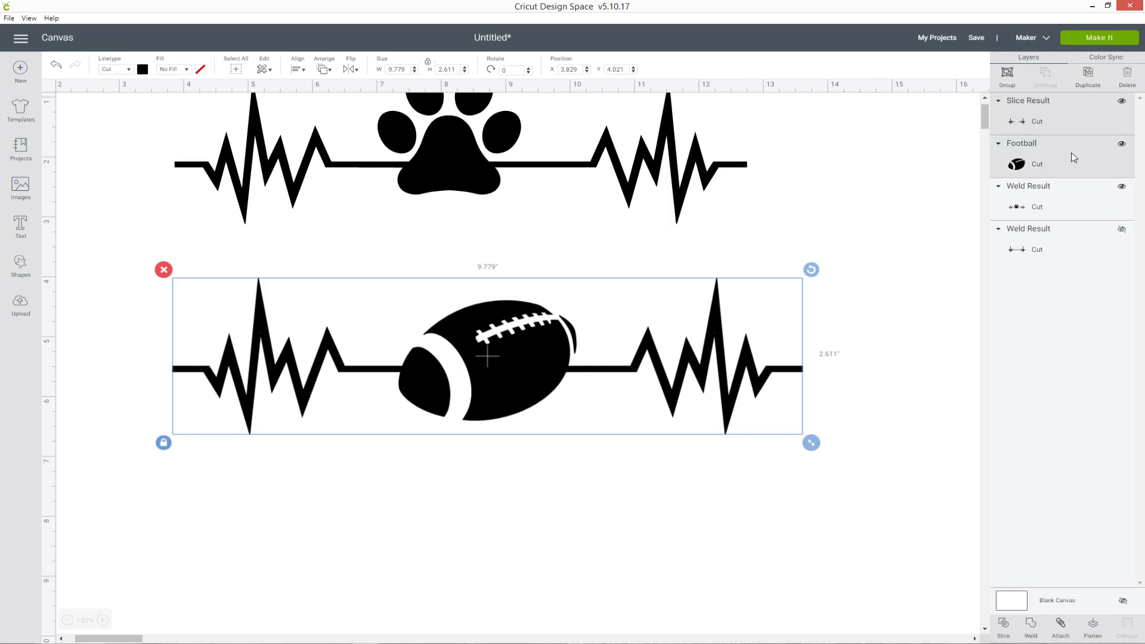
{"action": "left_click", "coordinate": [1073, 158]}
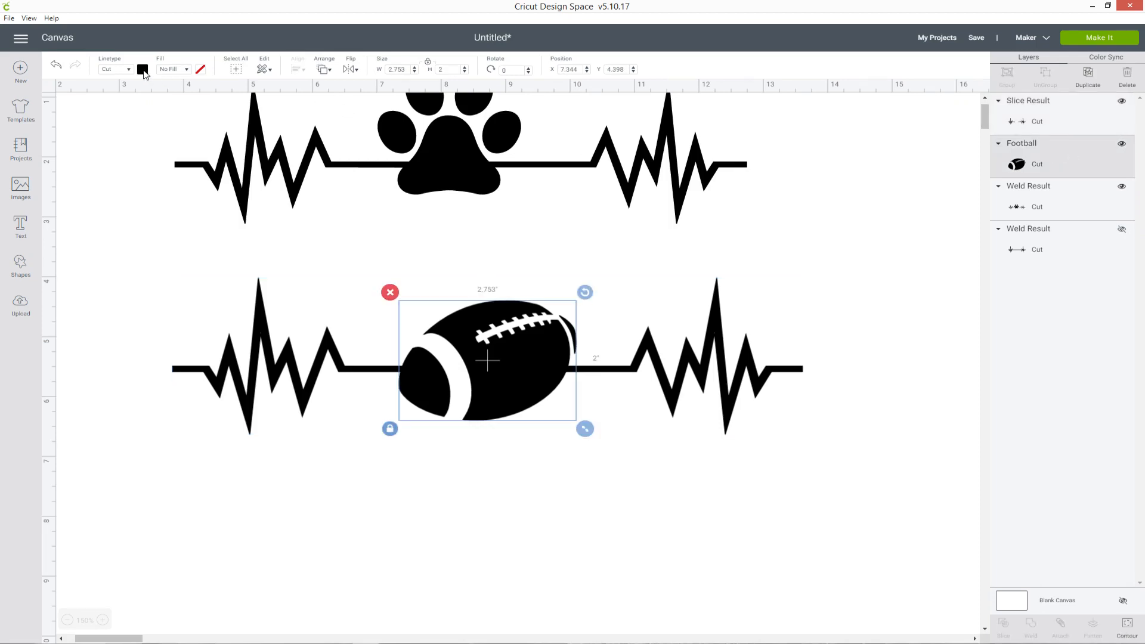
{"action": "left_click", "coordinate": [143, 71]}
{"action": "left_click", "coordinate": [1066, 127]}
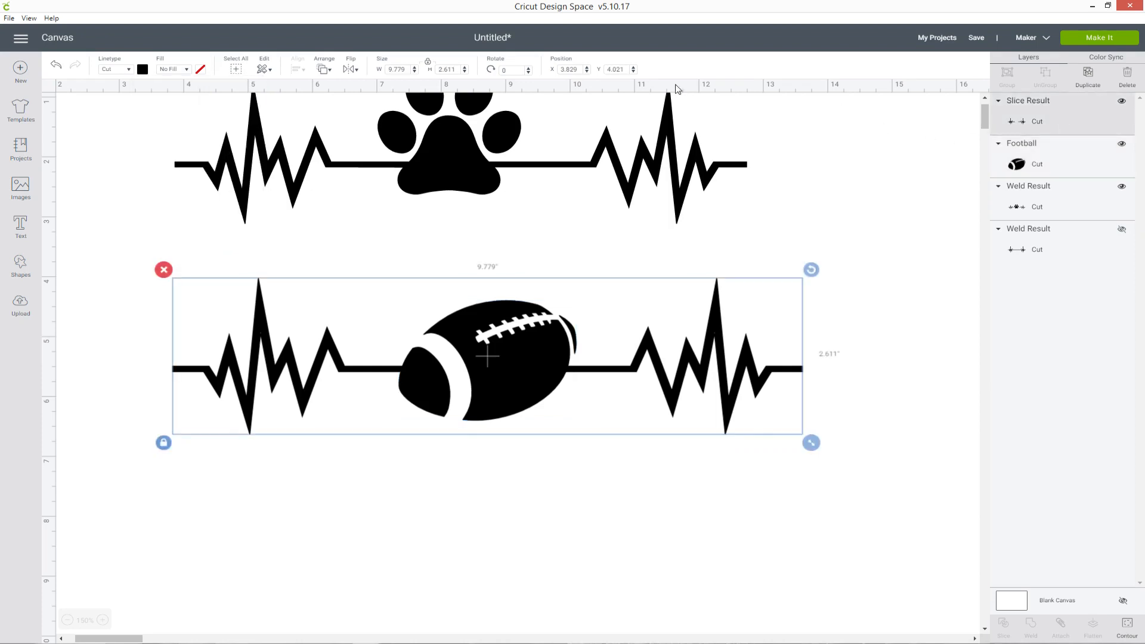
{"action": "left_click", "coordinate": [143, 71]}
{"action": "left_click", "coordinate": [142, 71]}
{"action": "left_click", "coordinate": [1078, 146], "text": "shift"}
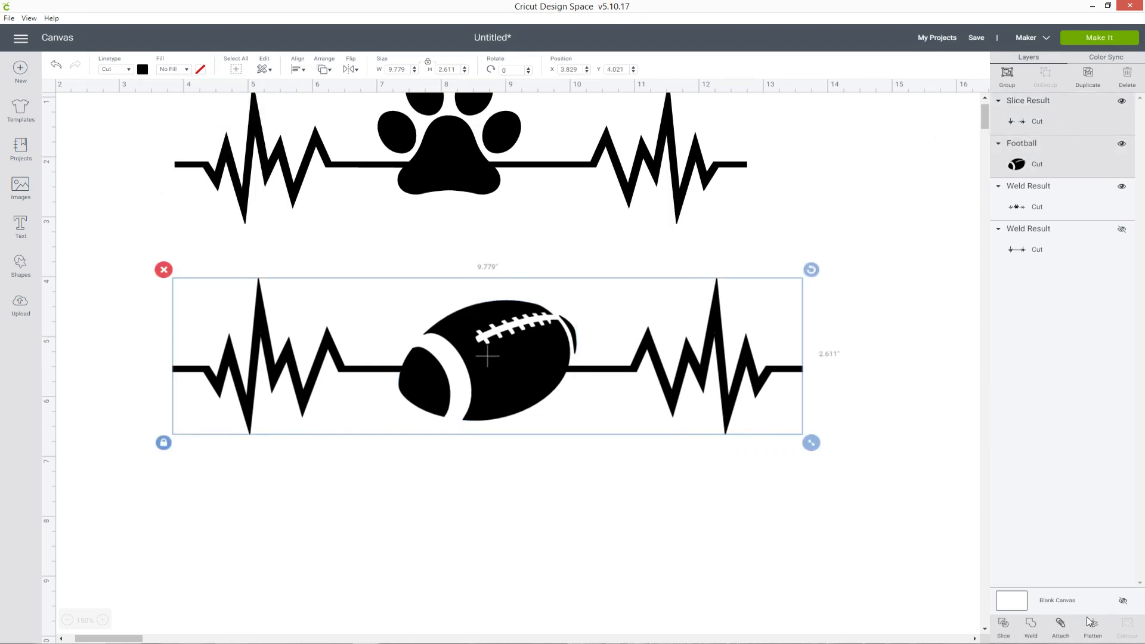
{"action": "left_click", "coordinate": [1036, 634]}
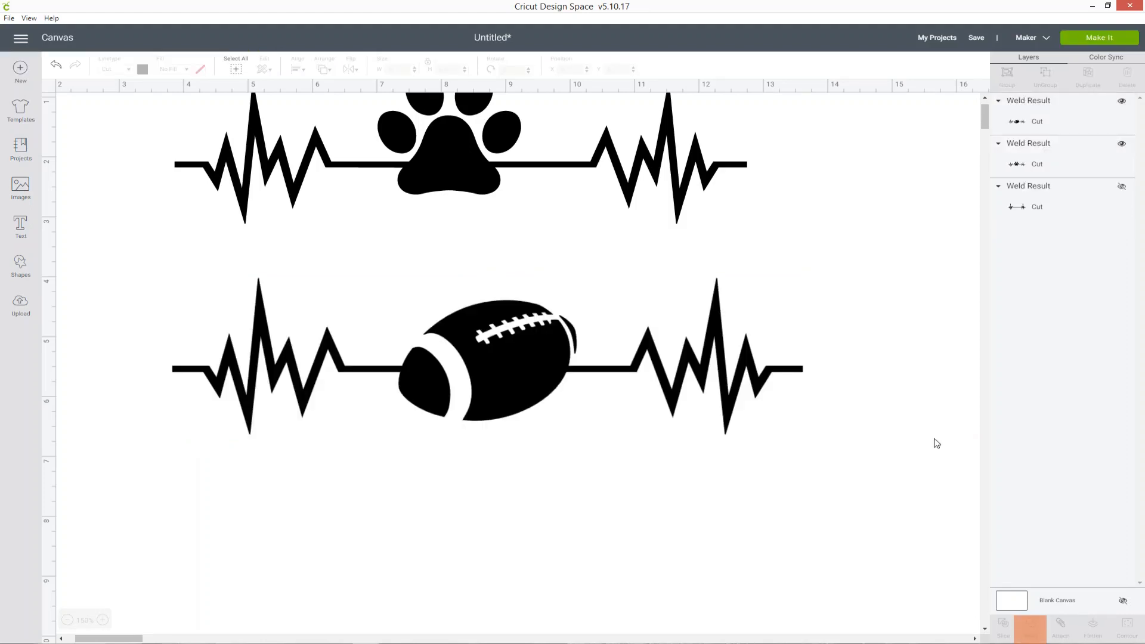
Hide the football and paw heartbeat designs and show the spare heartbeat line in the upper part of the canvas
{"action": "left_click", "coordinate": [764, 386]}
{"action": "mouse_move", "coordinate": [752, 380]}
{"action": "left_mouse_down"}
{"action": "mouse_move", "coordinate": [744, 366]}
{"action": "mouse_move", "coordinate": [753, 385]}
{"action": "left_mouse_up"}
{"action": "left_click_drag", "start_coordinate": [797, 424], "coordinate": [735, 407]}
{"action": "left_click_drag", "start_coordinate": [680, 374], "coordinate": [709, 370]}
{"action": "left_click", "coordinate": [701, 458]}
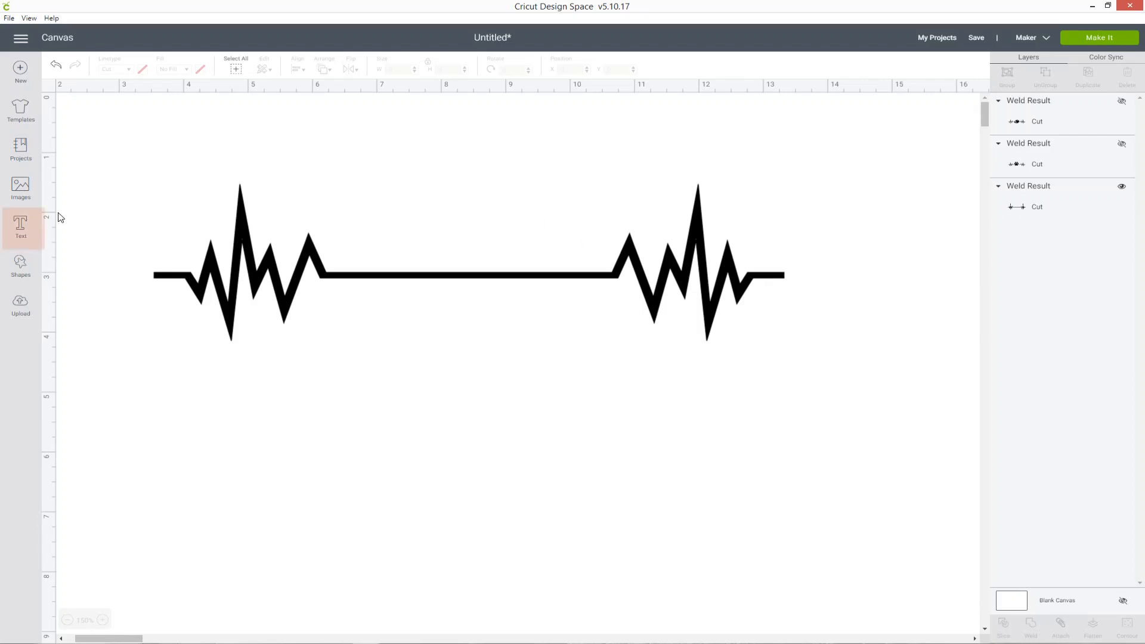
Add the text "love" in the Angel Heart font and place it below the heartbeat line
{"action": "left_click", "coordinate": [22, 225]}
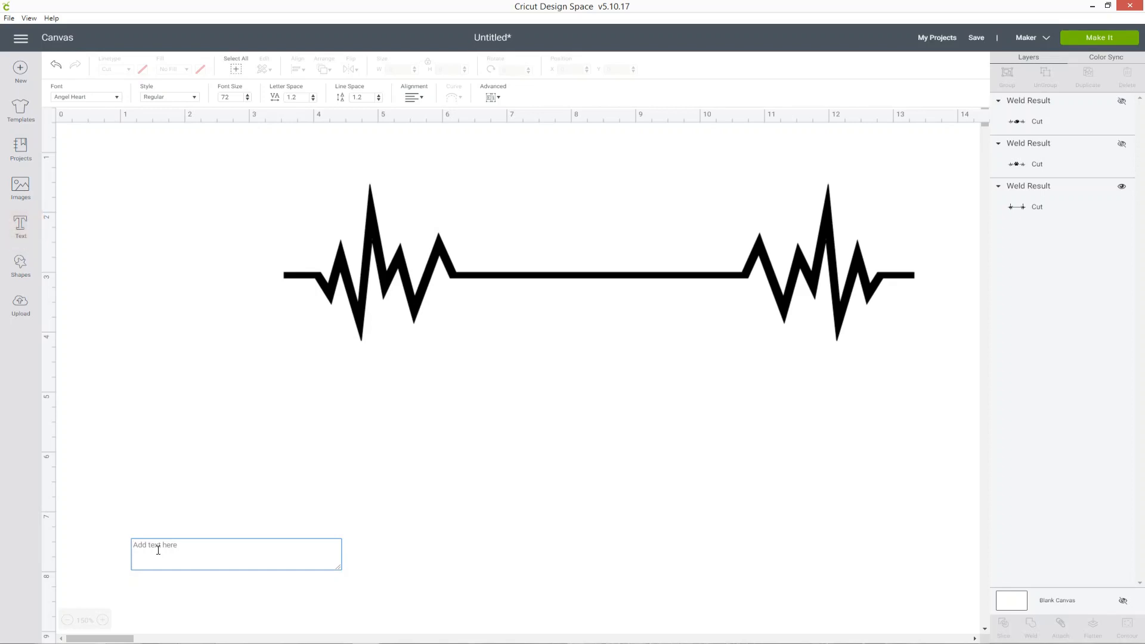
{"action": "type", "text": "love"}
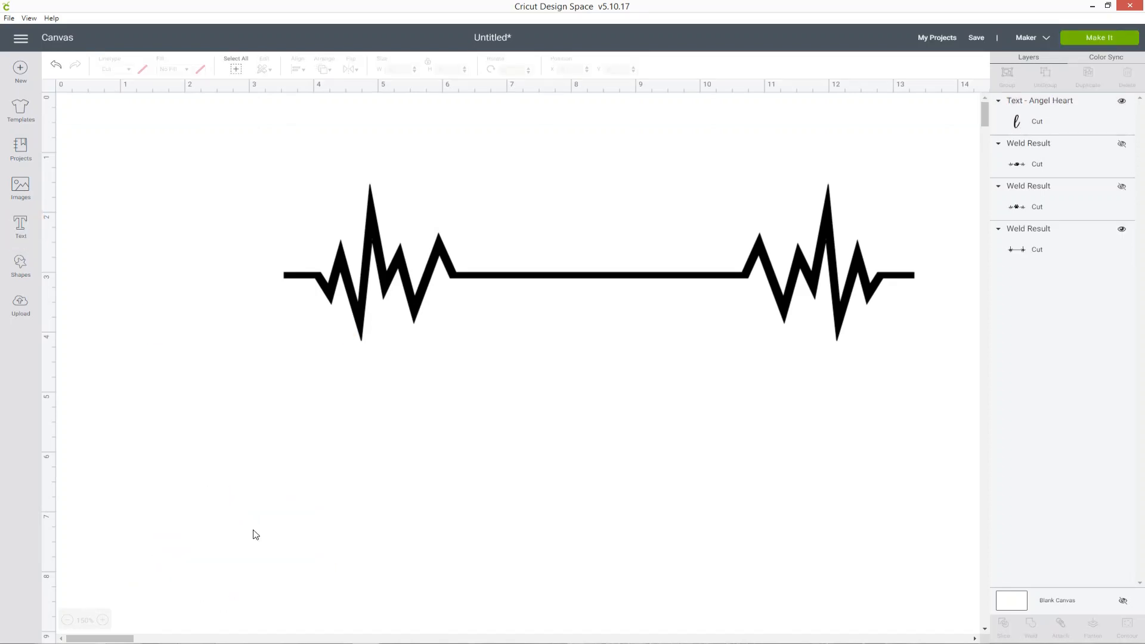
{"action": "left_click", "coordinate": [255, 534]}
{"action": "left_click_drag", "start_coordinate": [214, 524], "coordinate": [246, 456]}
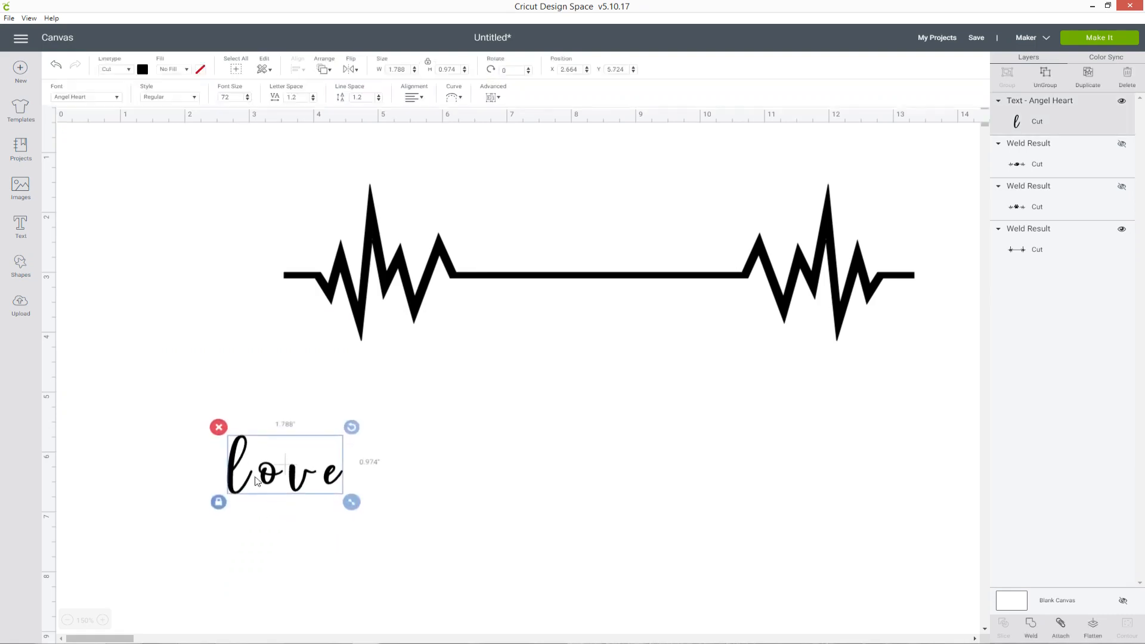
Browse the System and All font lists for the word "love" and search the system fonts for "ange"
{"action": "double_click", "coordinate": [246, 457]}
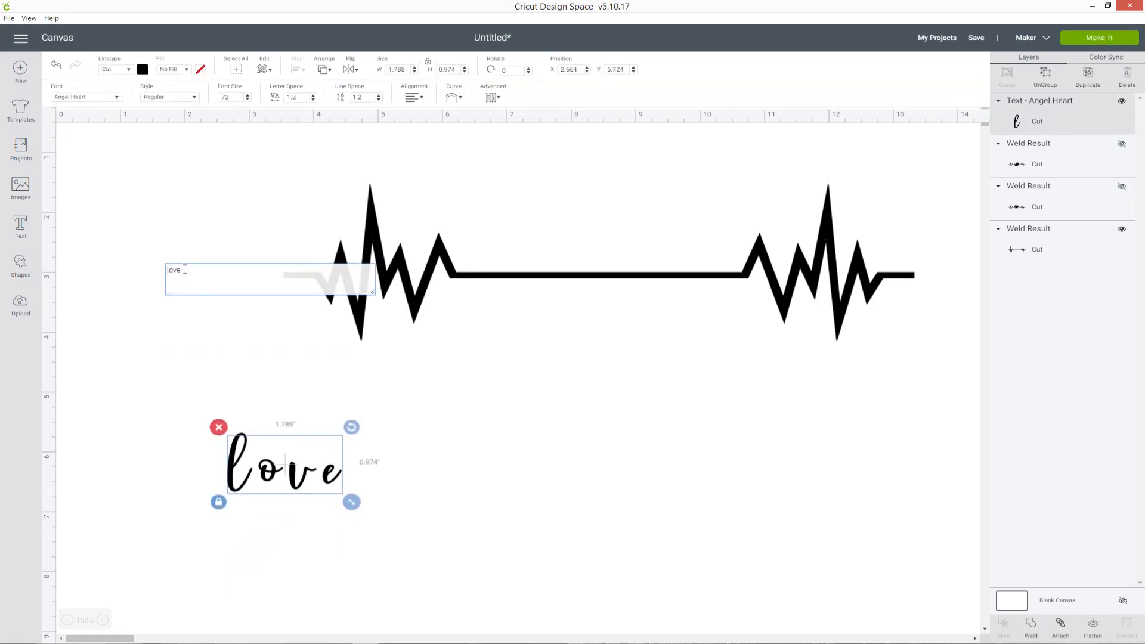
{"action": "double_click", "coordinate": [163, 274]}
{"action": "left_click", "coordinate": [118, 97]}
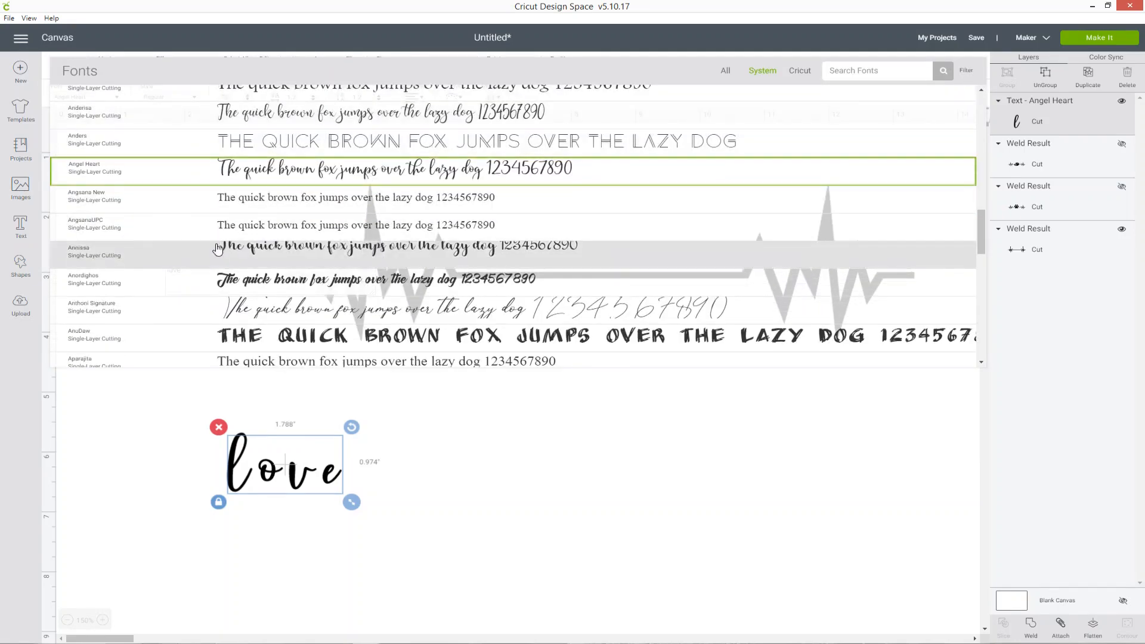
{"action": "scroll", "coordinate": [412, 179], "scroll_direction": "up", "scroll_amount": 5}
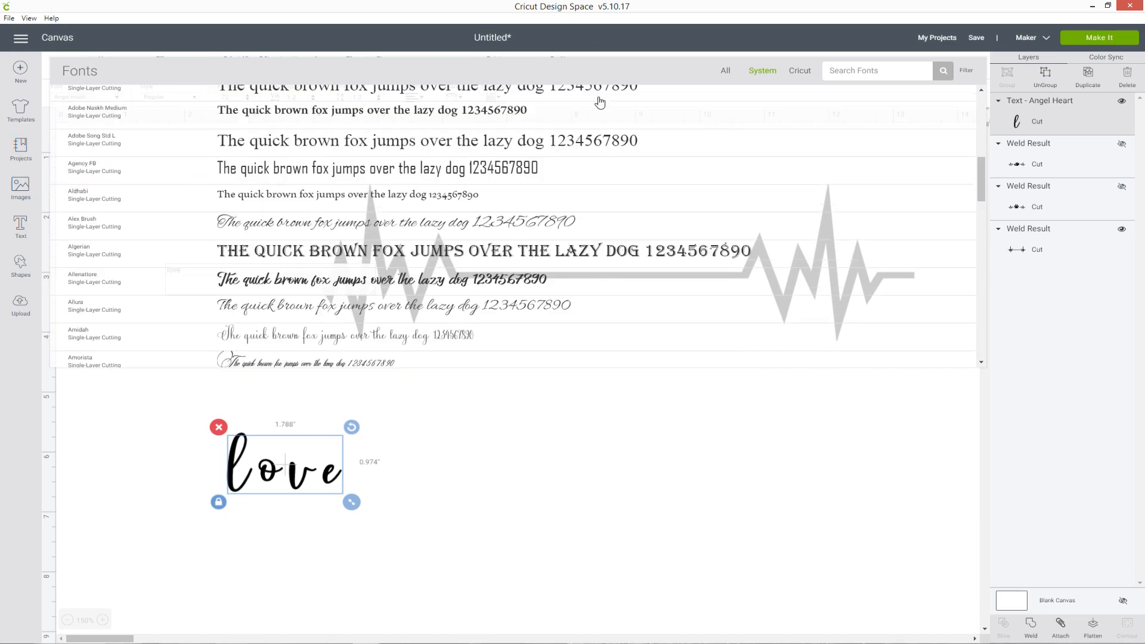
{"action": "left_click", "coordinate": [726, 71]}
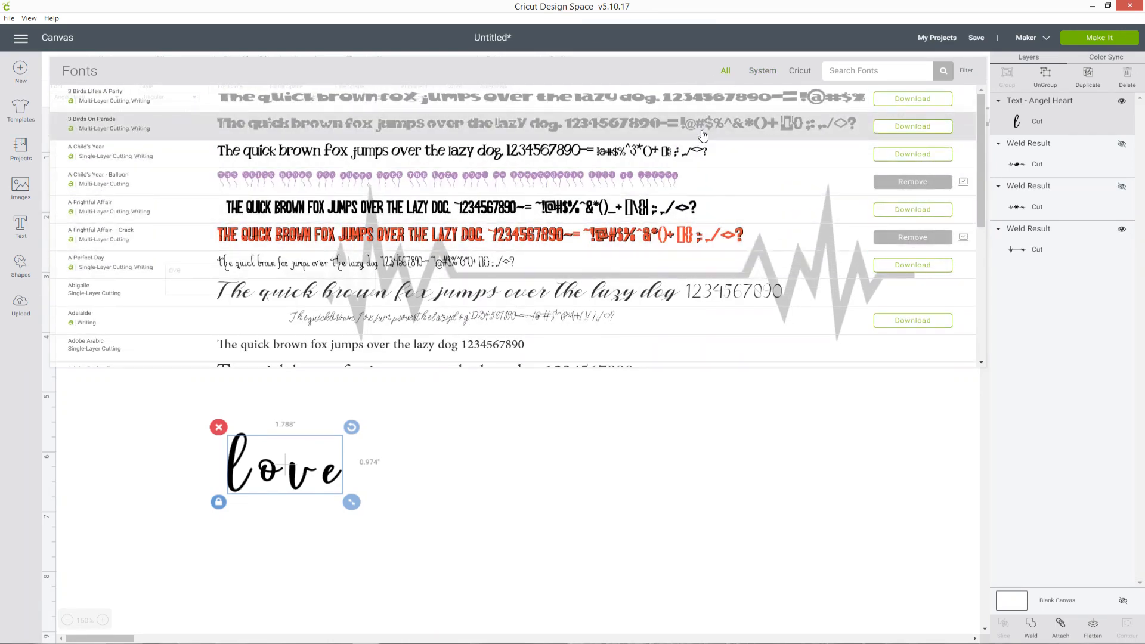
{"action": "left_click", "coordinate": [763, 71]}
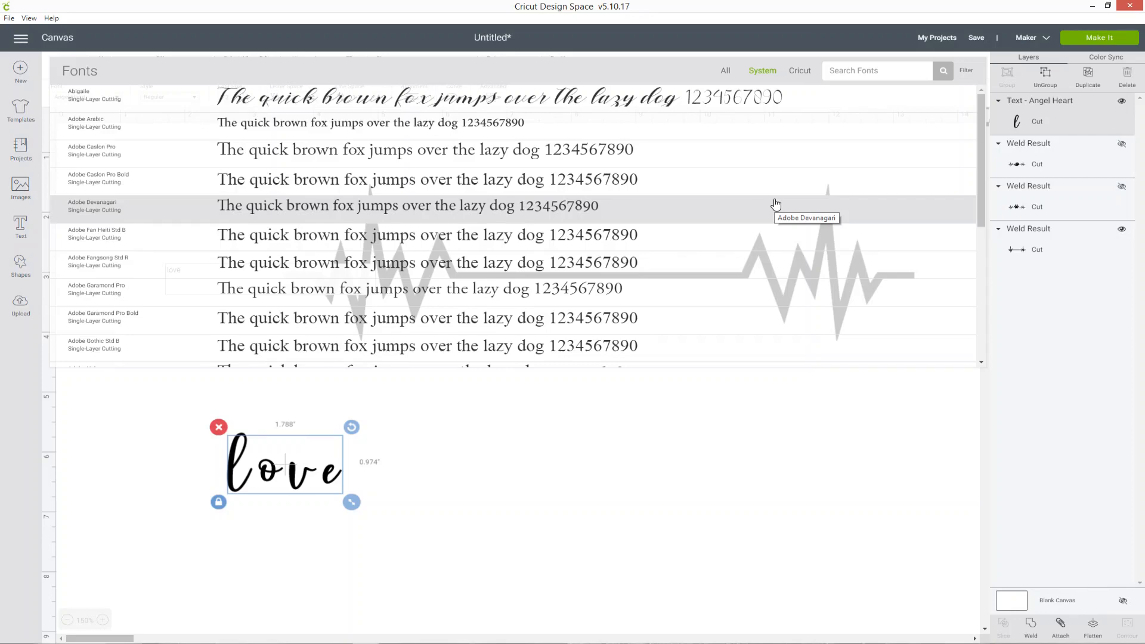
{"action": "scroll", "coordinate": [776, 204], "scroll_direction": "down", "scroll_amount": 4}
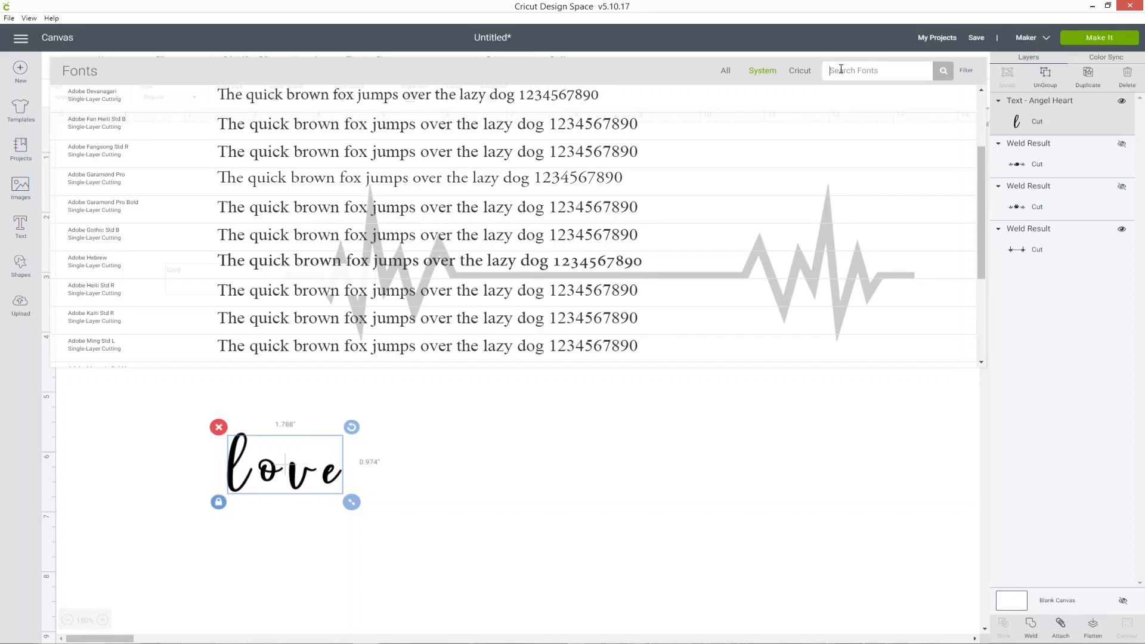
{"action": "type", "text": "ange"}
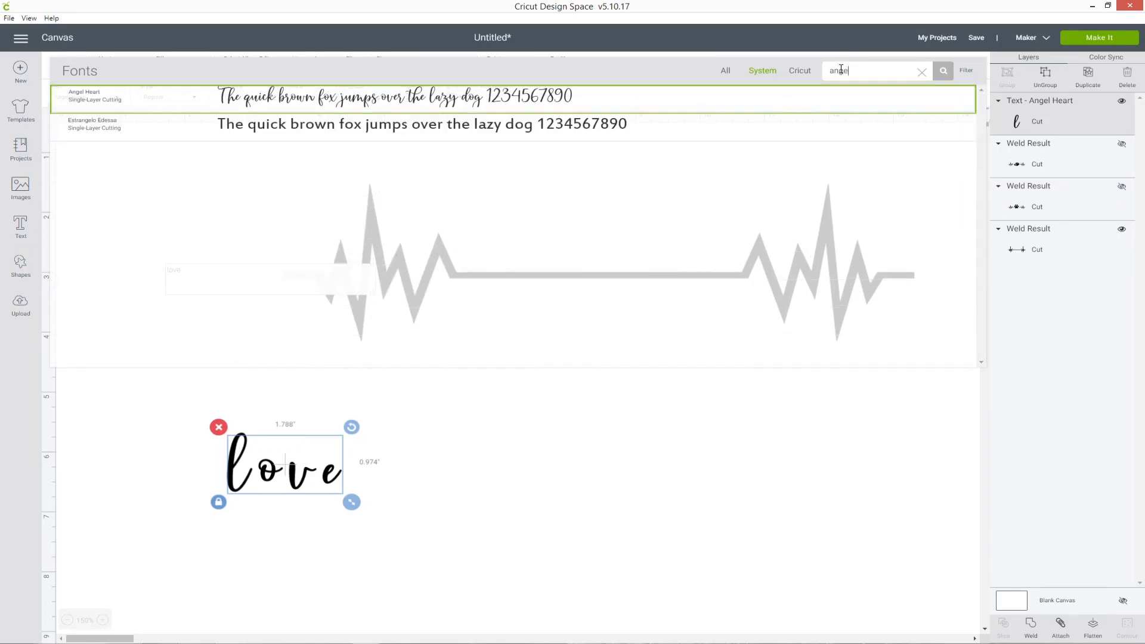
{"action": "left_click", "coordinate": [125, 103]}
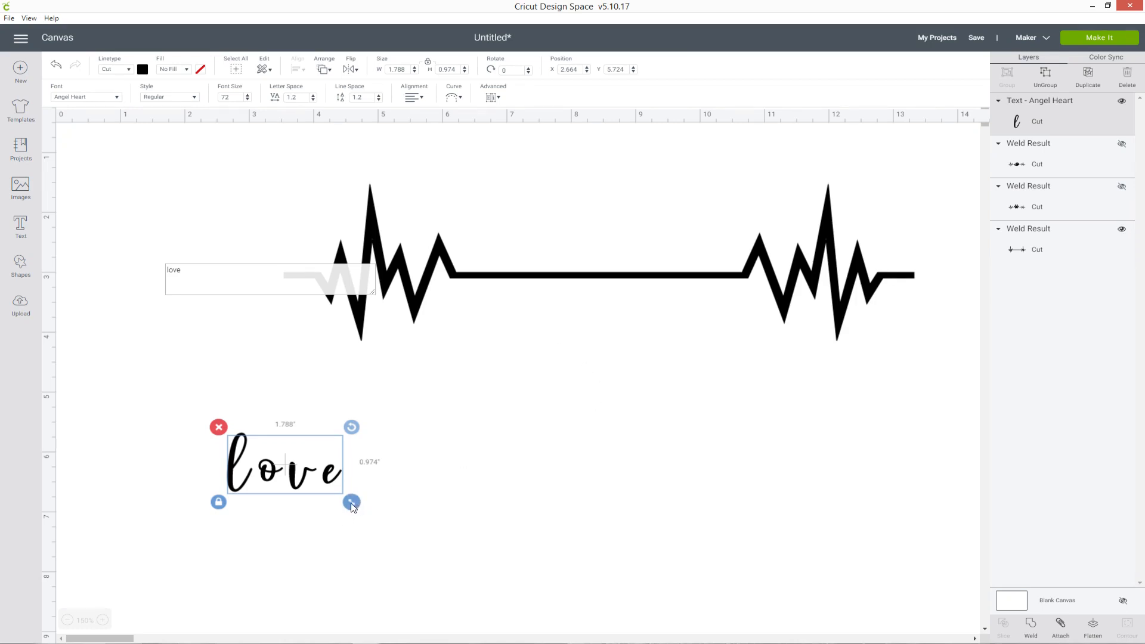
Enlarge the word "love" to about 3.9 by 2.1 inches and move it up close beneath the heartbeat line
{"action": "left_click_drag", "start_coordinate": [352, 505], "coordinate": [489, 573]}
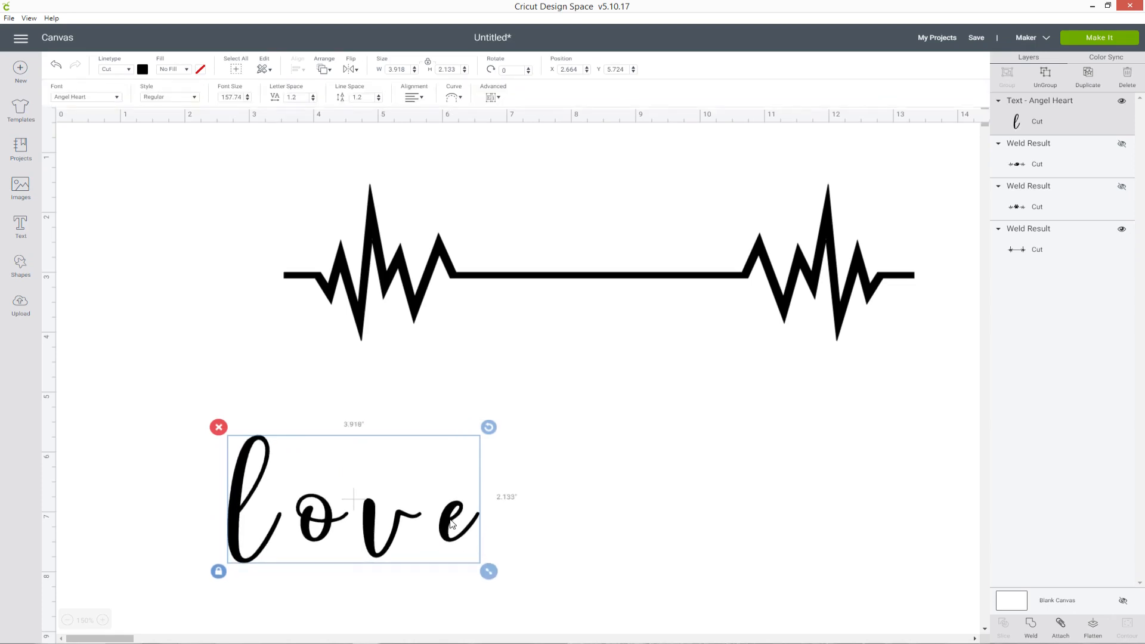
{"action": "left_click_drag", "start_coordinate": [452, 524], "coordinate": [450, 450]}
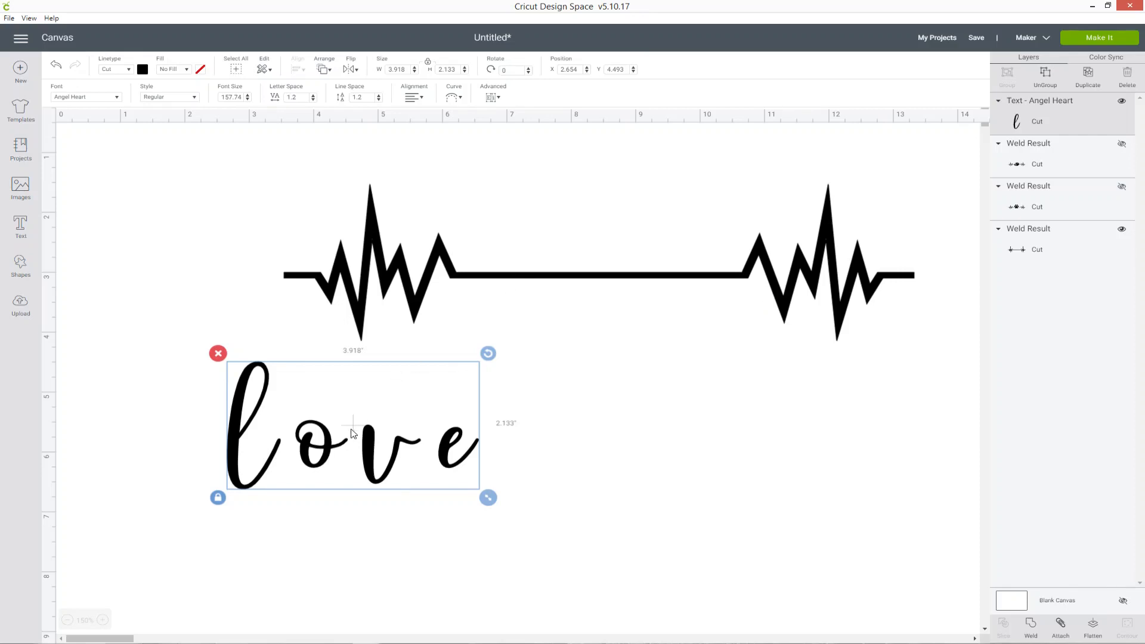
{"action": "left_click_drag", "start_coordinate": [370, 446], "coordinate": [370, 425]}
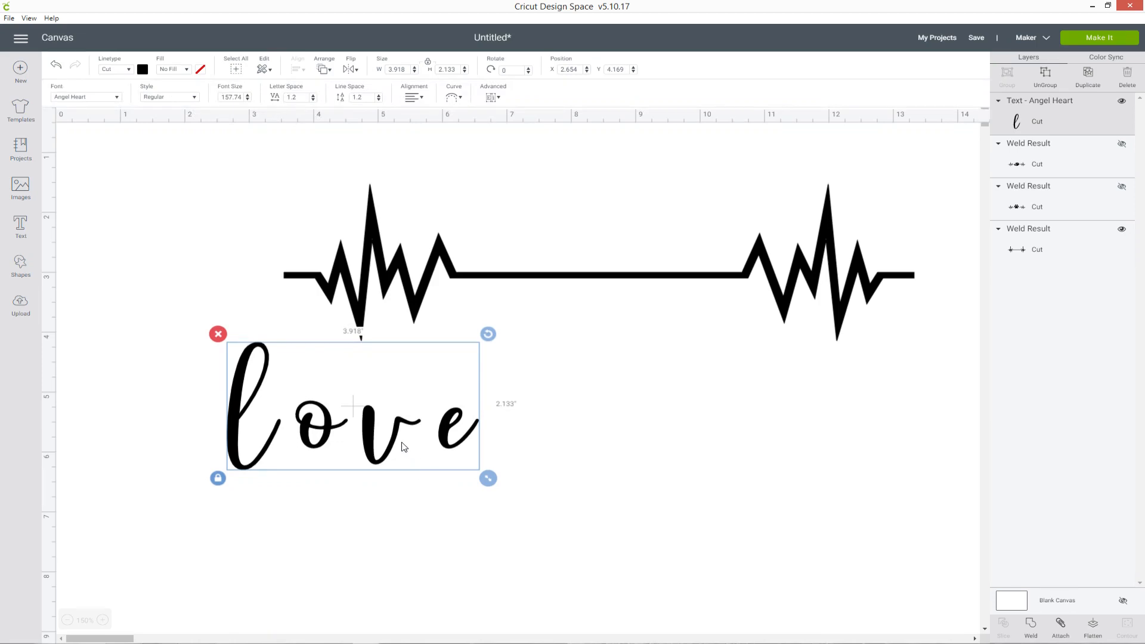
{"action": "left_click", "coordinate": [368, 435]}
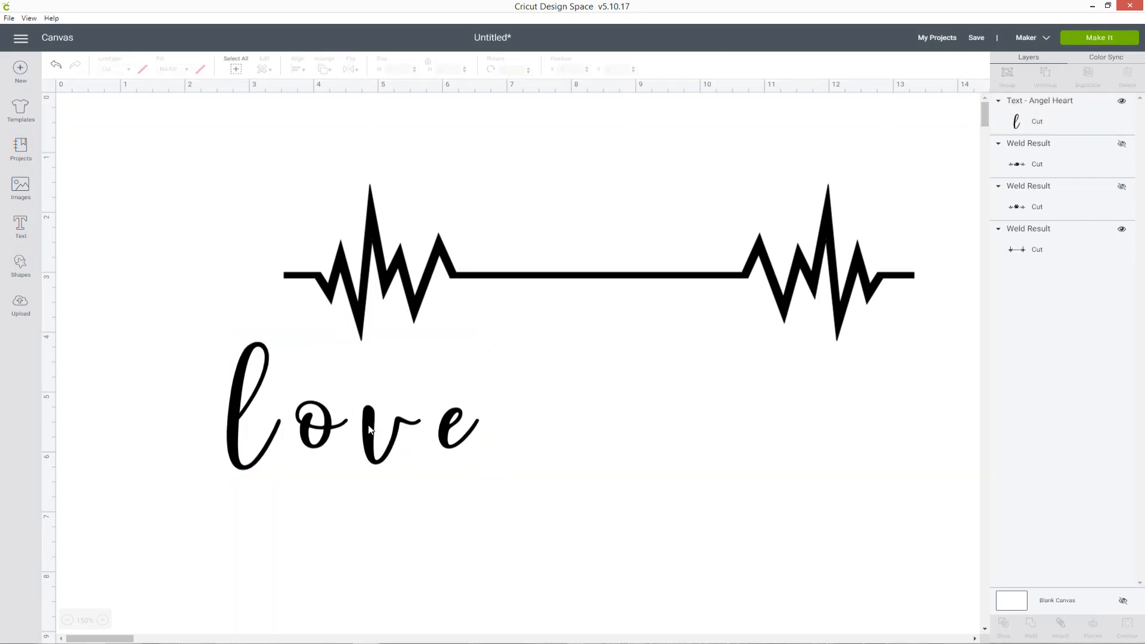
Set the letter space of "love" to 0 and enlarge the word to about 4.9 by 3.2 inches
{"action": "left_click", "coordinate": [371, 429]}
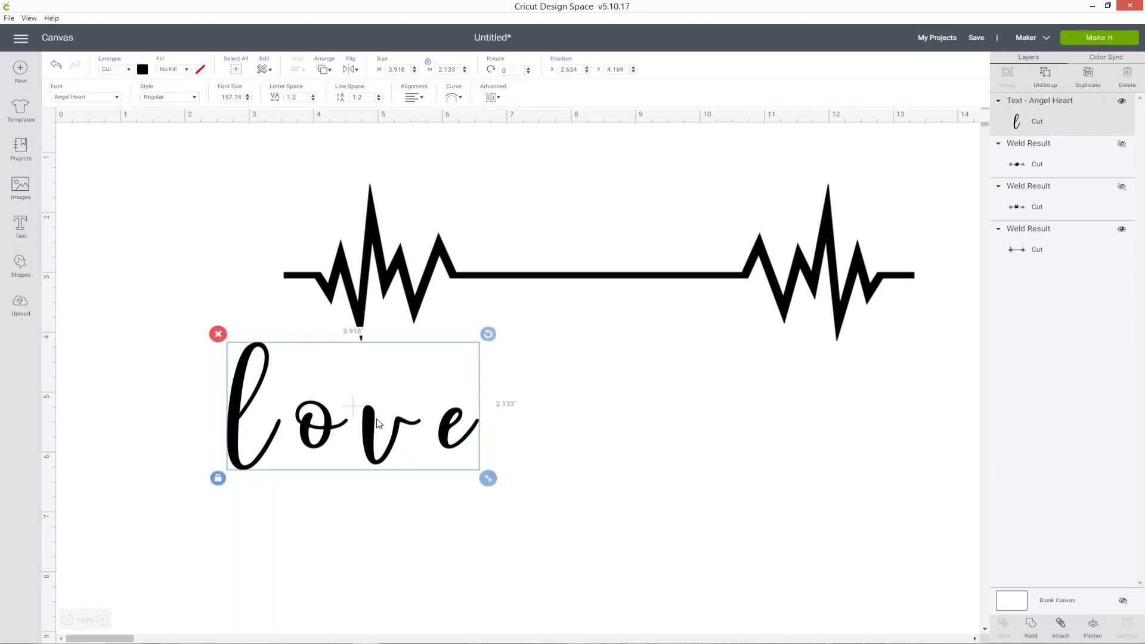
{"action": "left_click", "coordinate": [292, 97]}
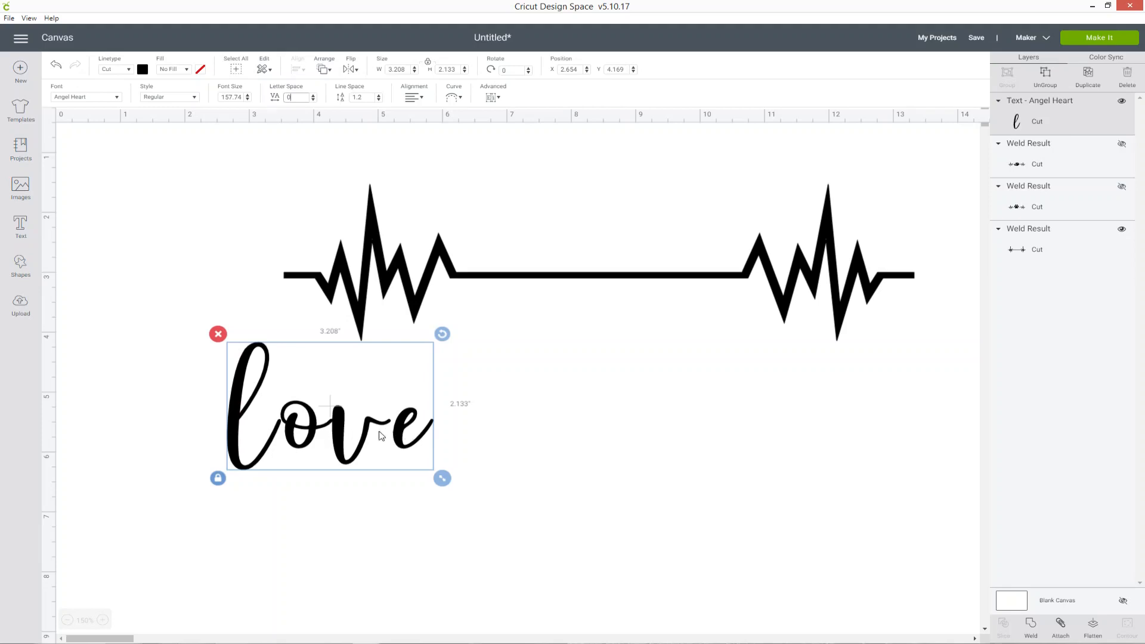
{"action": "left_click_drag", "start_coordinate": [442, 477], "coordinate": [549, 545]}
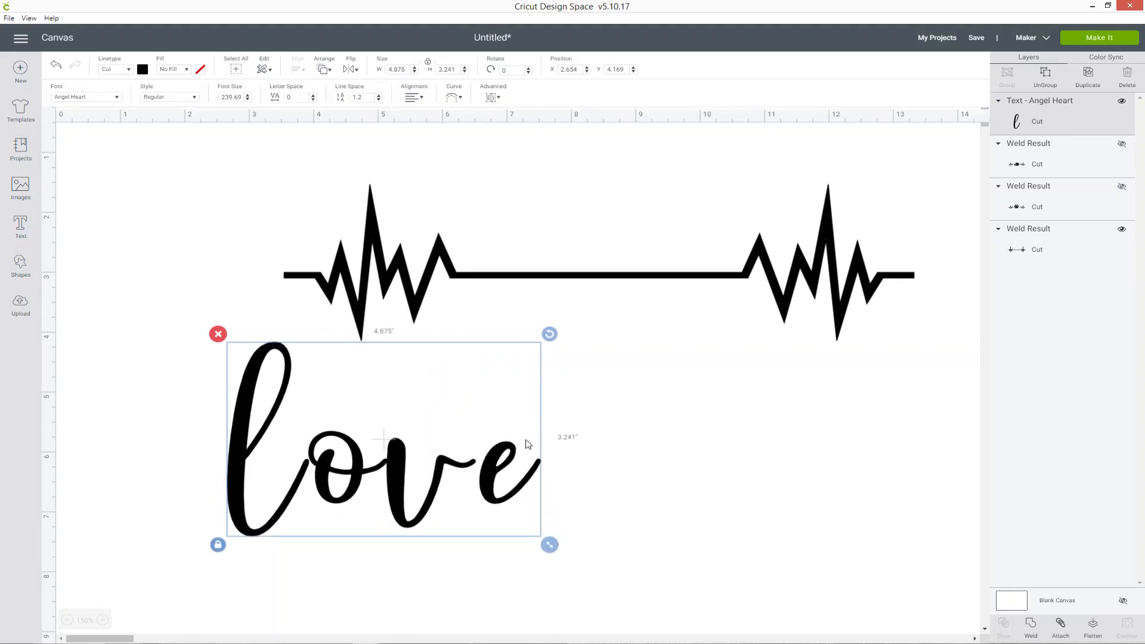
Move the heartbeat line up and to the left, and shift the word "love" slightly up and right below it
{"action": "left_click_drag", "start_coordinate": [439, 246], "coordinate": [405, 190]}
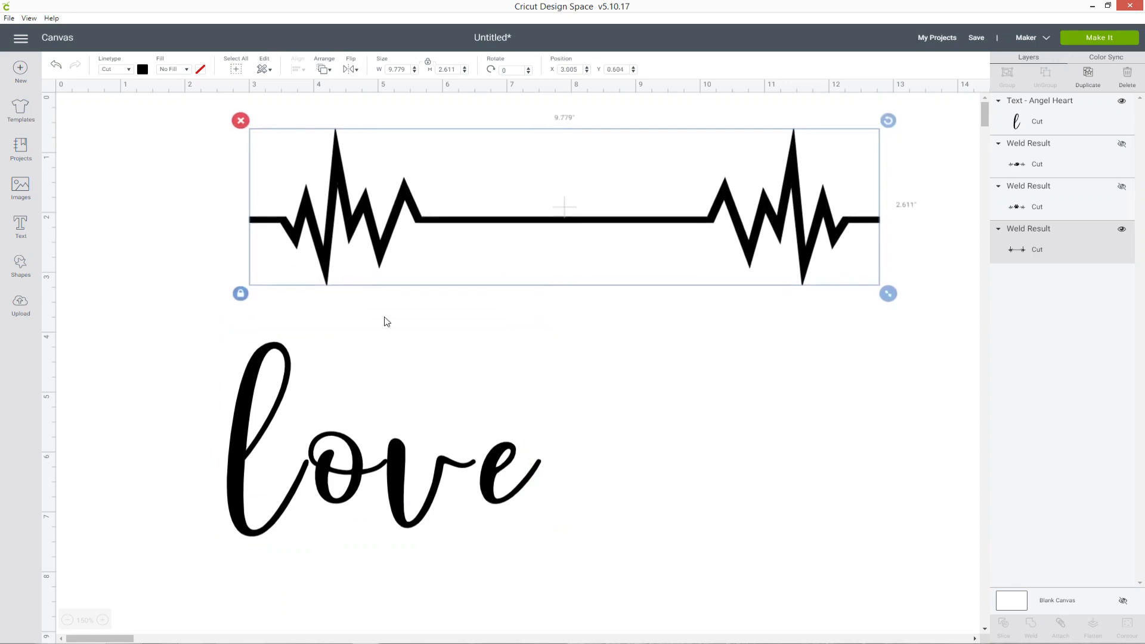
{"action": "left_click_drag", "start_coordinate": [272, 408], "coordinate": [302, 393]}
{"action": "left_click", "coordinate": [666, 410]}
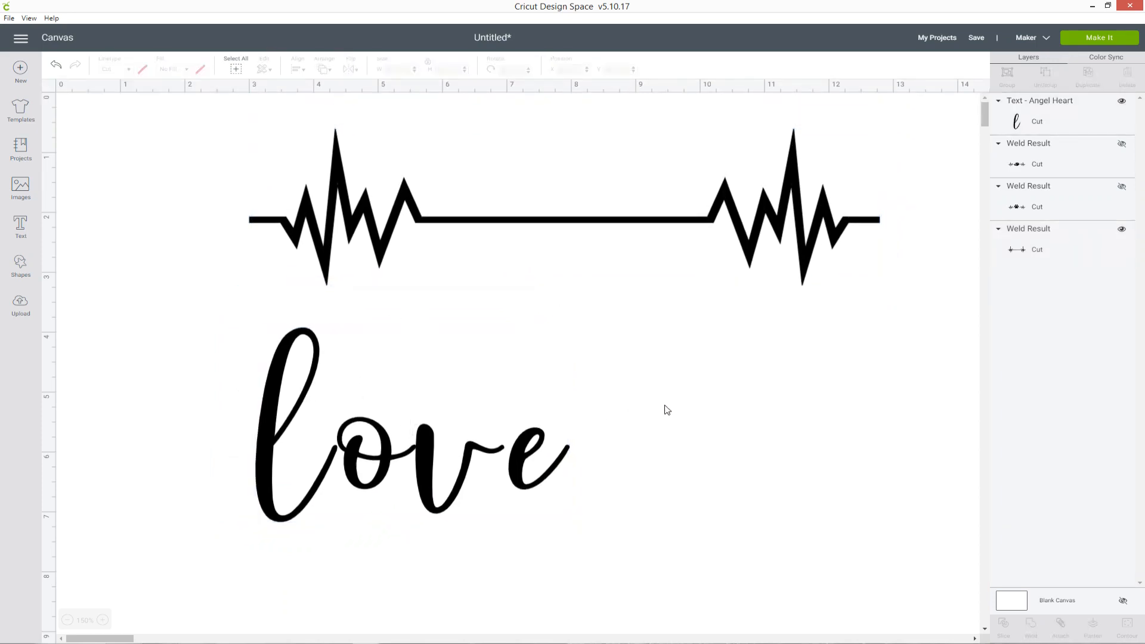
Ungroup the word "love" into separate letters, and hide the letter "e" briefly and show it again
{"action": "left_click", "coordinate": [382, 448]}
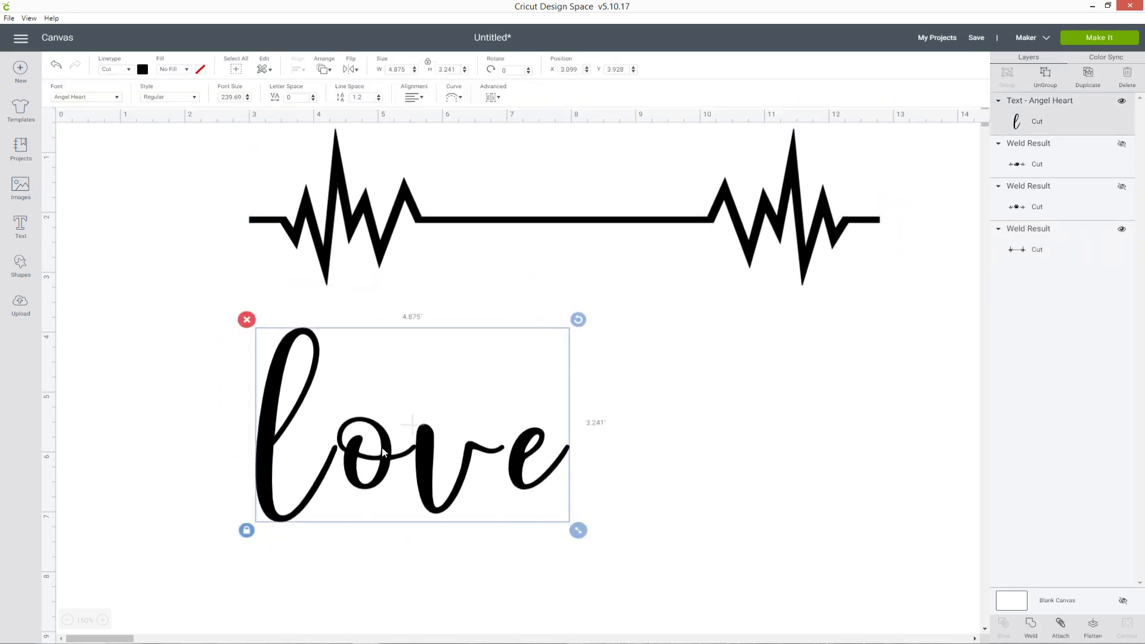
{"action": "right_click", "coordinate": [1079, 110]}
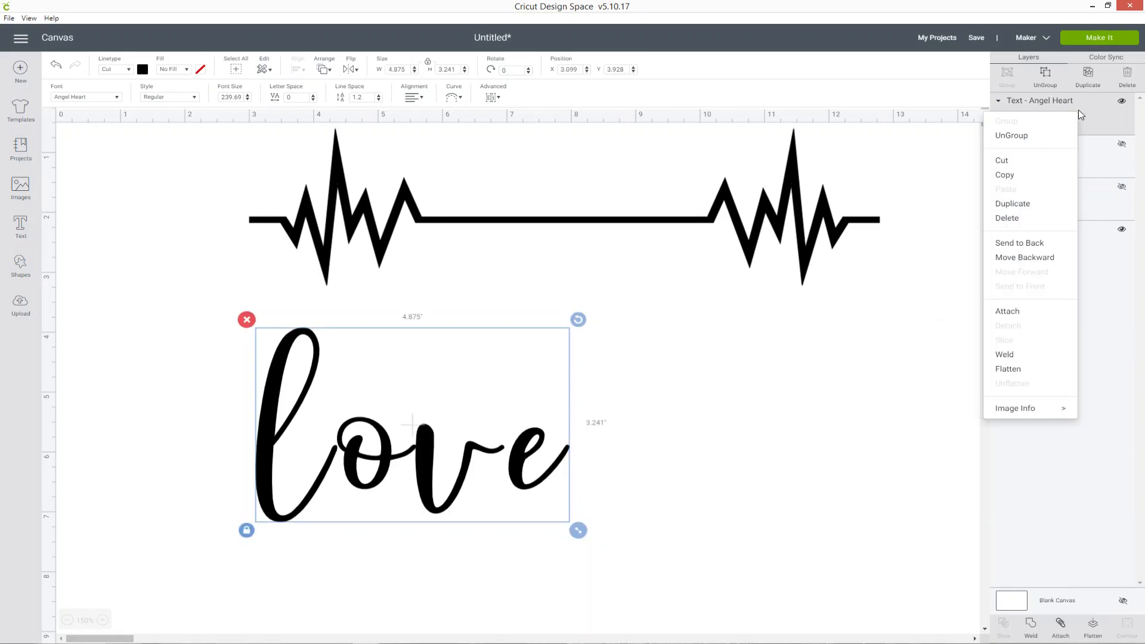
{"action": "left_click", "coordinate": [1013, 136]}
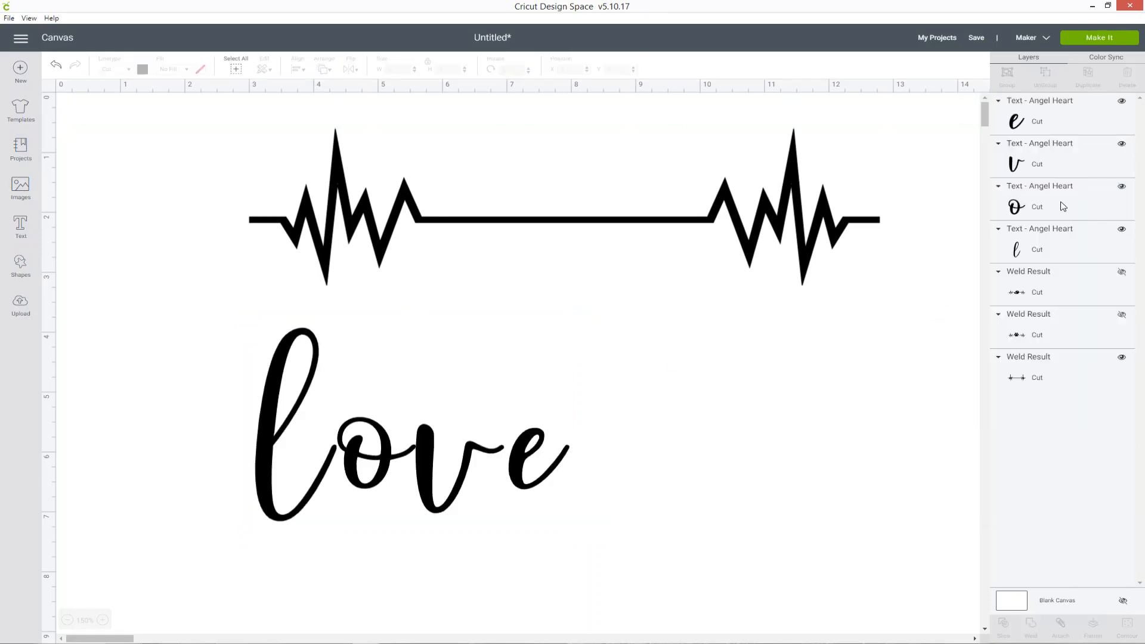
{"action": "left_click", "coordinate": [1096, 122]}
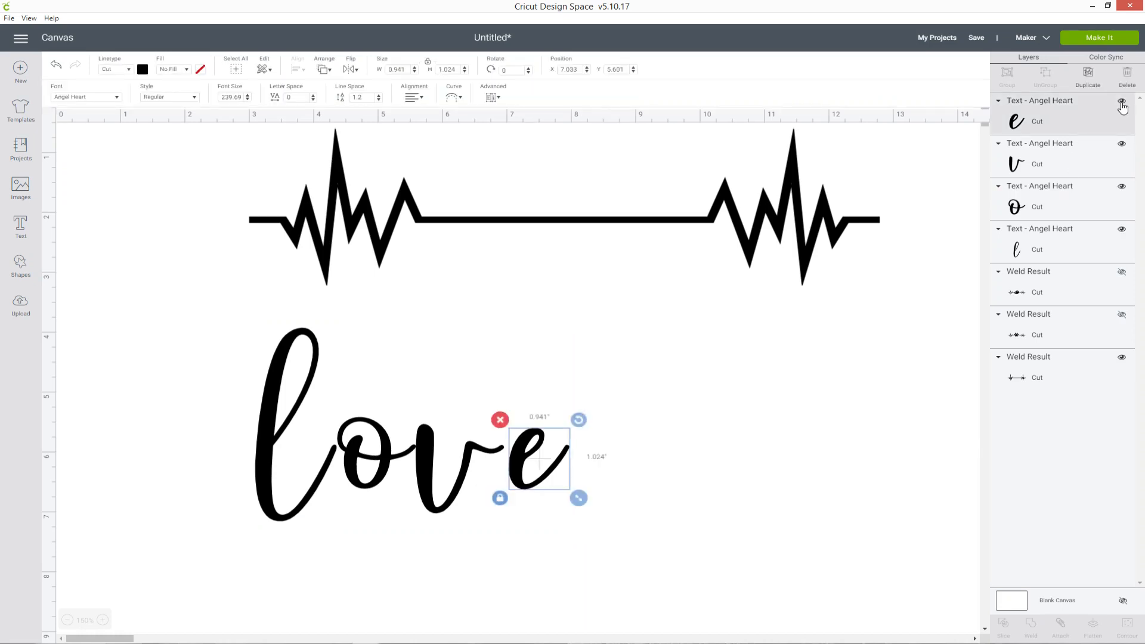
{"action": "left_click", "coordinate": [1123, 102]}
{"action": "left_click", "coordinate": [1122, 103]}
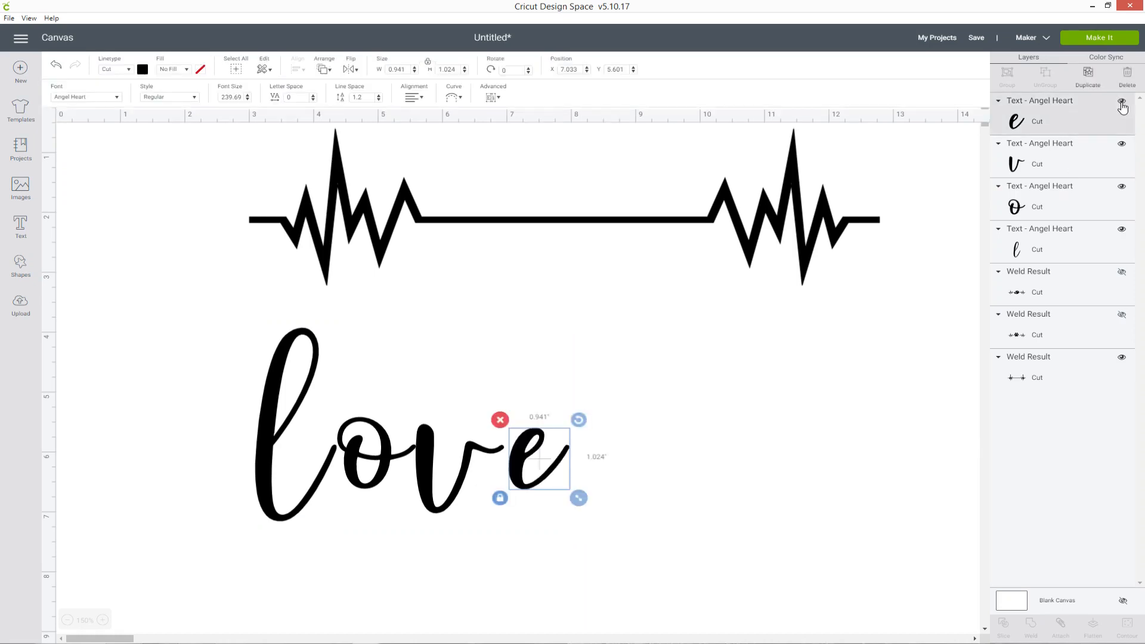
Move the letters "o", "v" and "e" to the left so that each one overlaps the letter before it
{"action": "left_click", "coordinate": [820, 405]}
{"action": "left_click_drag", "start_coordinate": [360, 466], "coordinate": [354, 469]}
{"action": "left_click_drag", "start_coordinate": [427, 474], "coordinate": [415, 473]}
{"action": "left_click_drag", "start_coordinate": [527, 452], "coordinate": [494, 461]}
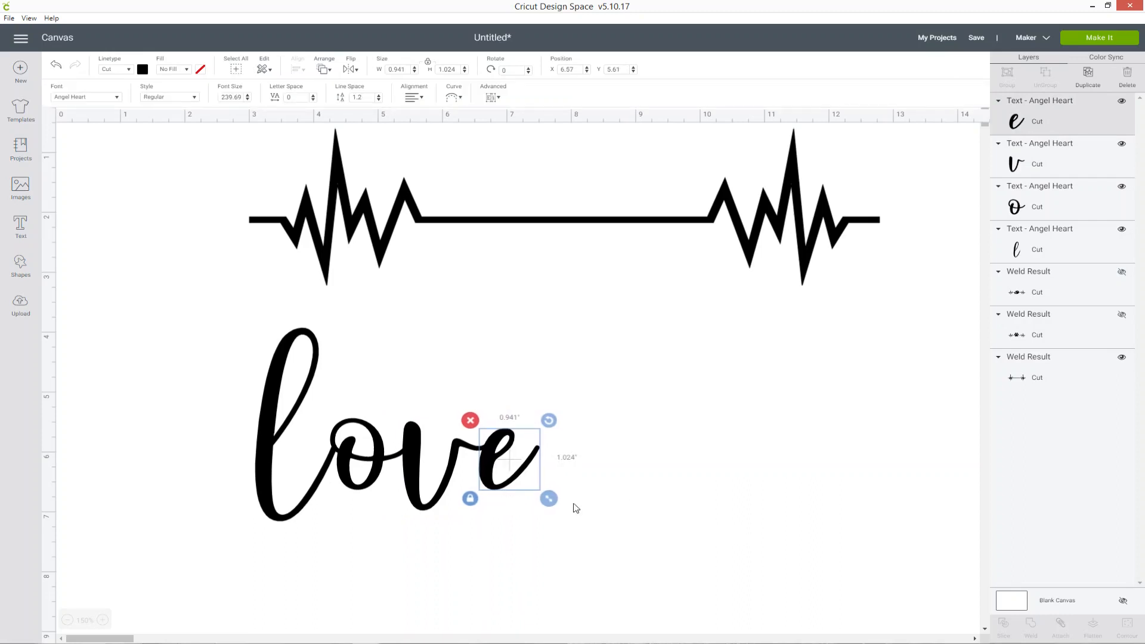
{"action": "left_click_drag", "start_coordinate": [351, 470], "coordinate": [349, 469]}
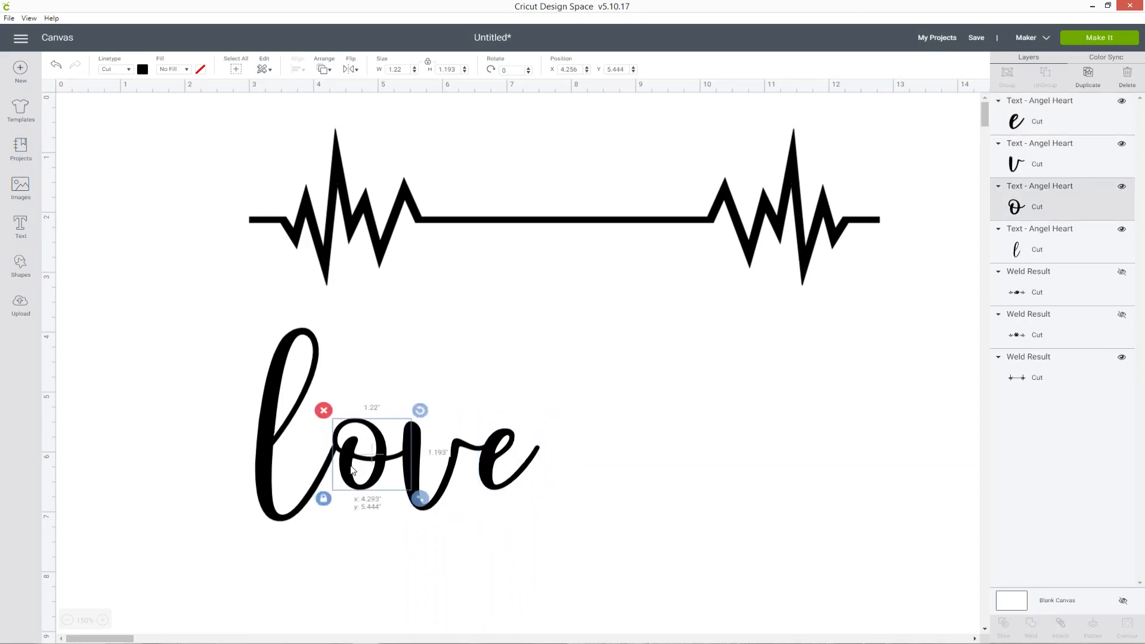
{"action": "left_click", "coordinate": [638, 511]}
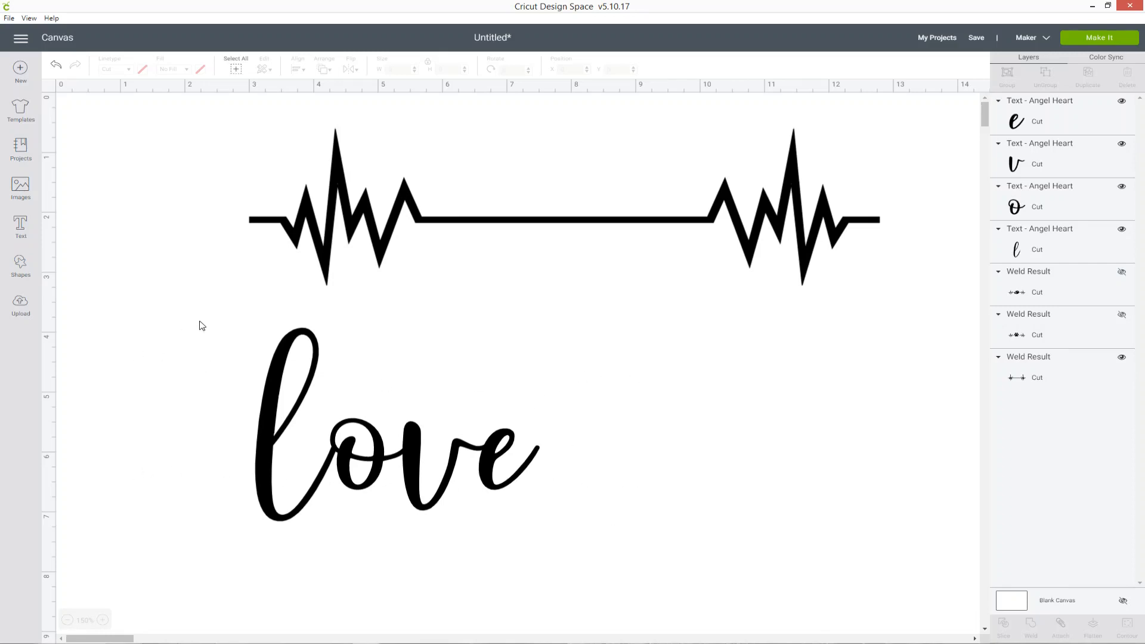
Weld the four letters of "love" into one shape, check the welded word, and undo the weld
{"action": "left_click_drag", "start_coordinate": [199, 321], "coordinate": [661, 563]}
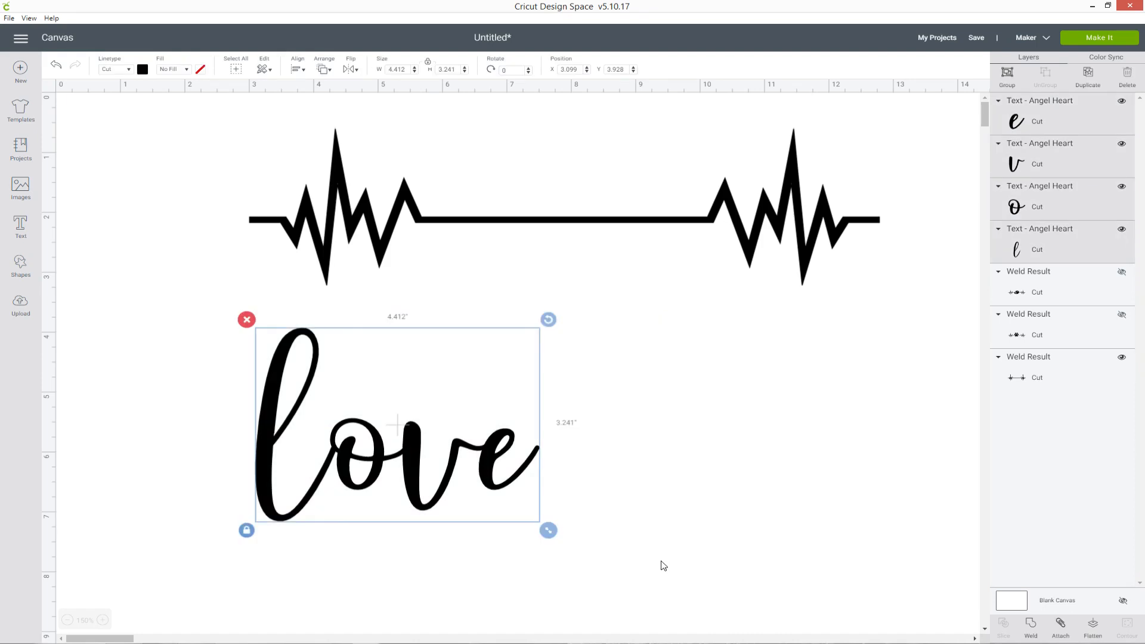
{"action": "left_click", "coordinate": [1035, 634]}
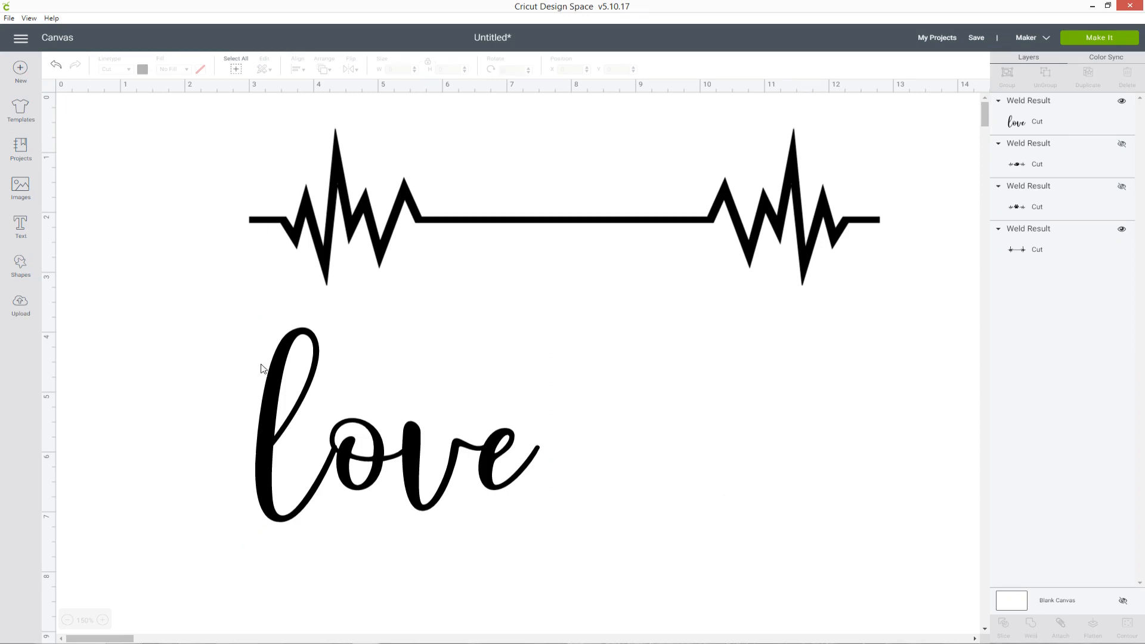
{"action": "left_click", "coordinate": [277, 385]}
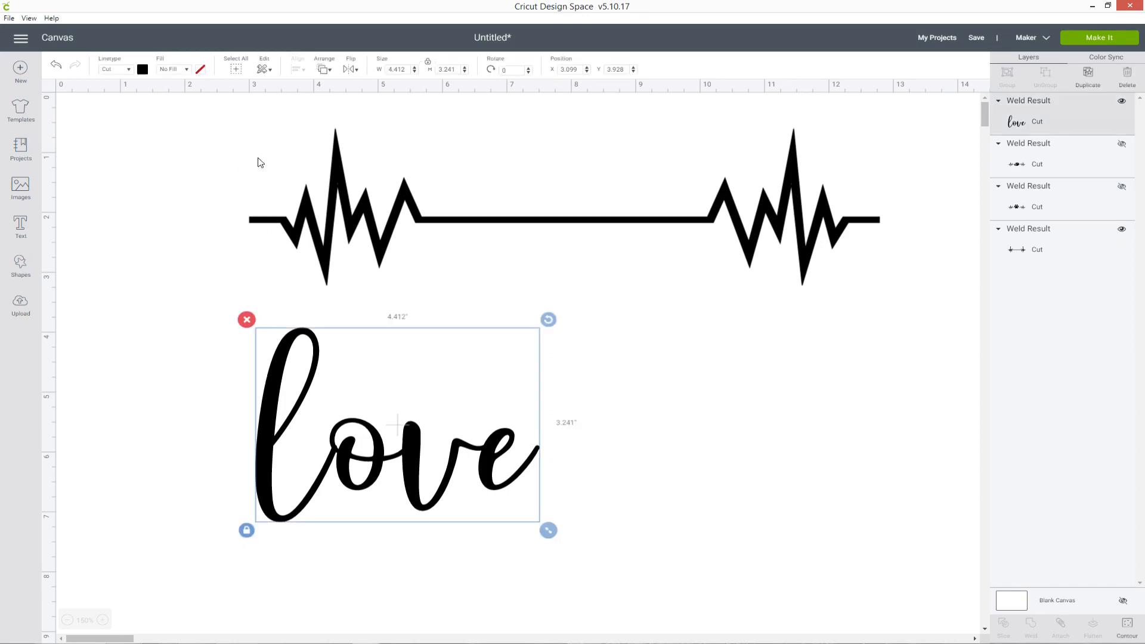
{"action": "left_click", "coordinate": [56, 64]}
Scale the four letters of "love" together down to about 2.1 by 1.5 inches and place them under the heartbeat line's middle
{"action": "left_click_drag", "start_coordinate": [256, 399], "coordinate": [225, 314]}
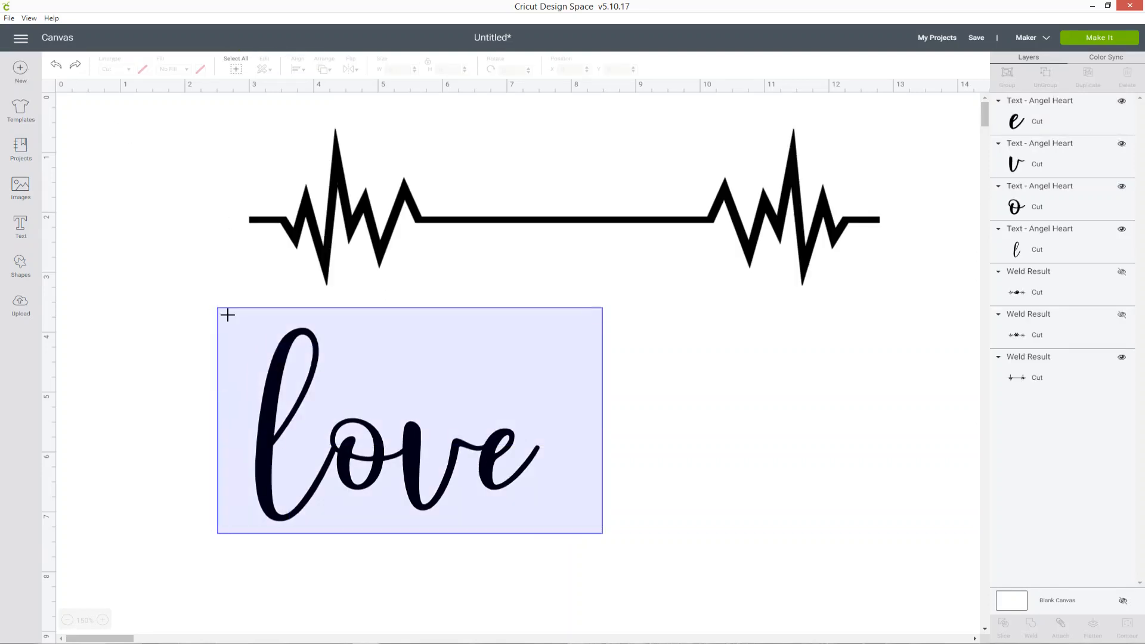
{"action": "left_click_drag", "start_coordinate": [544, 530], "coordinate": [574, 399]}
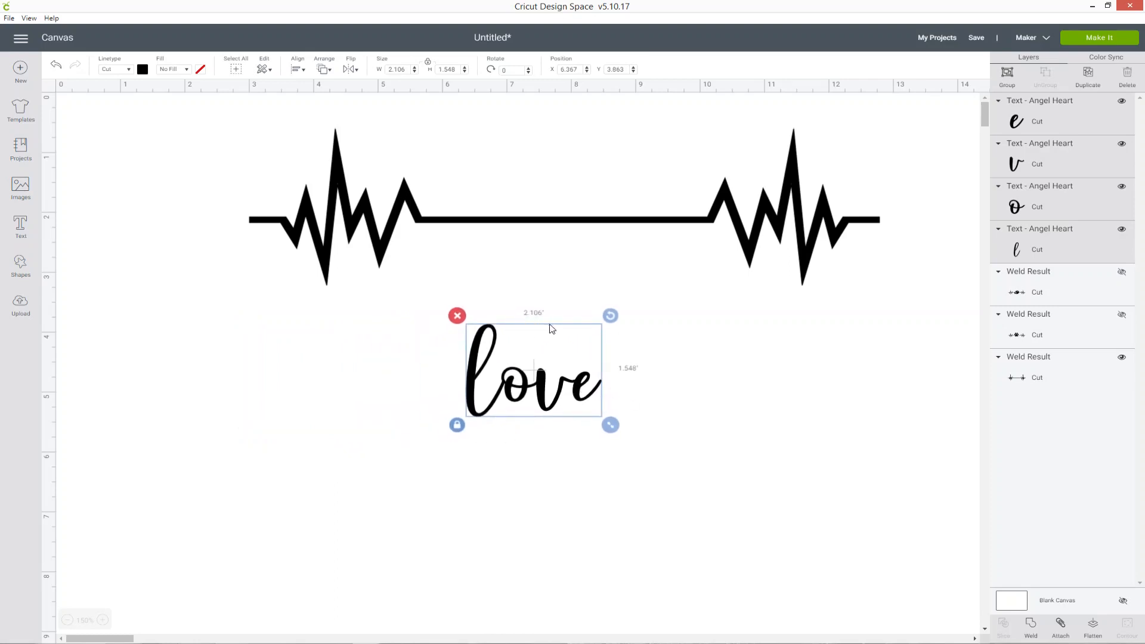
Weld the small letters, enlarge the result to about 6.9 inches wide to inspect the "o", and undo the move, enlargement and weld
{"action": "left_click", "coordinate": [1030, 632]}
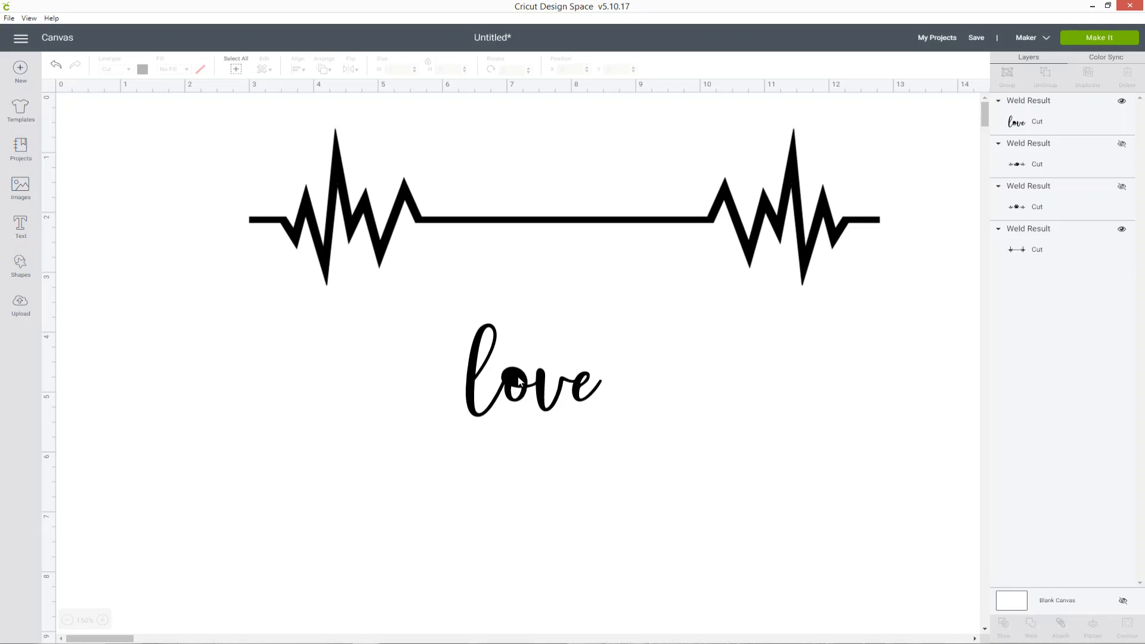
{"action": "left_click_drag", "start_coordinate": [448, 321], "coordinate": [919, 599]}
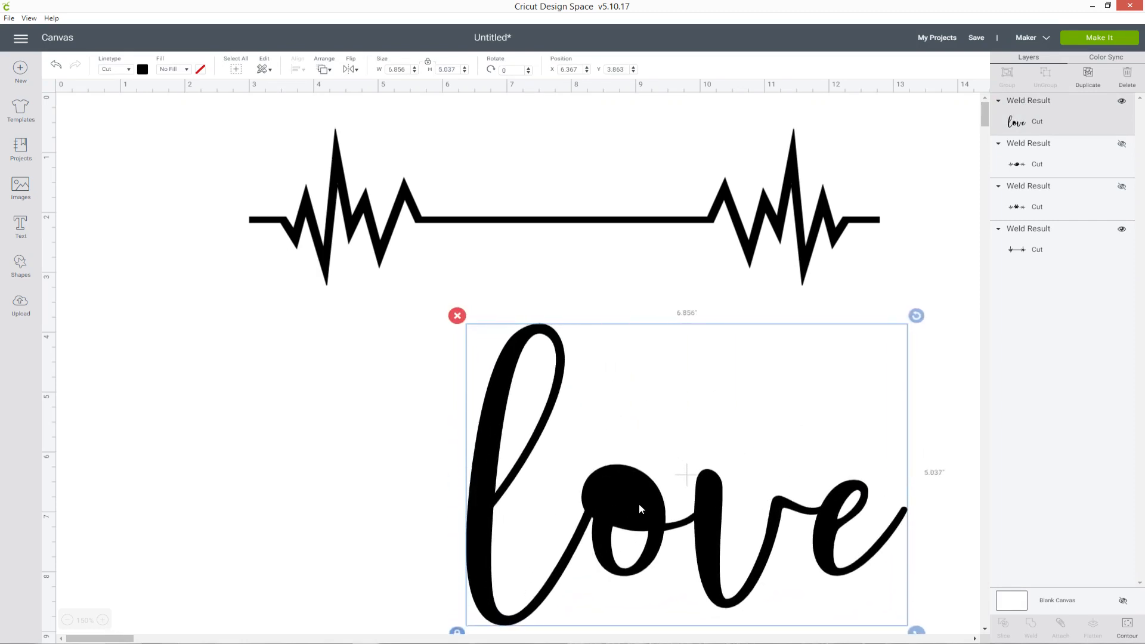
{"action": "left_click_drag", "start_coordinate": [649, 518], "coordinate": [573, 489]}
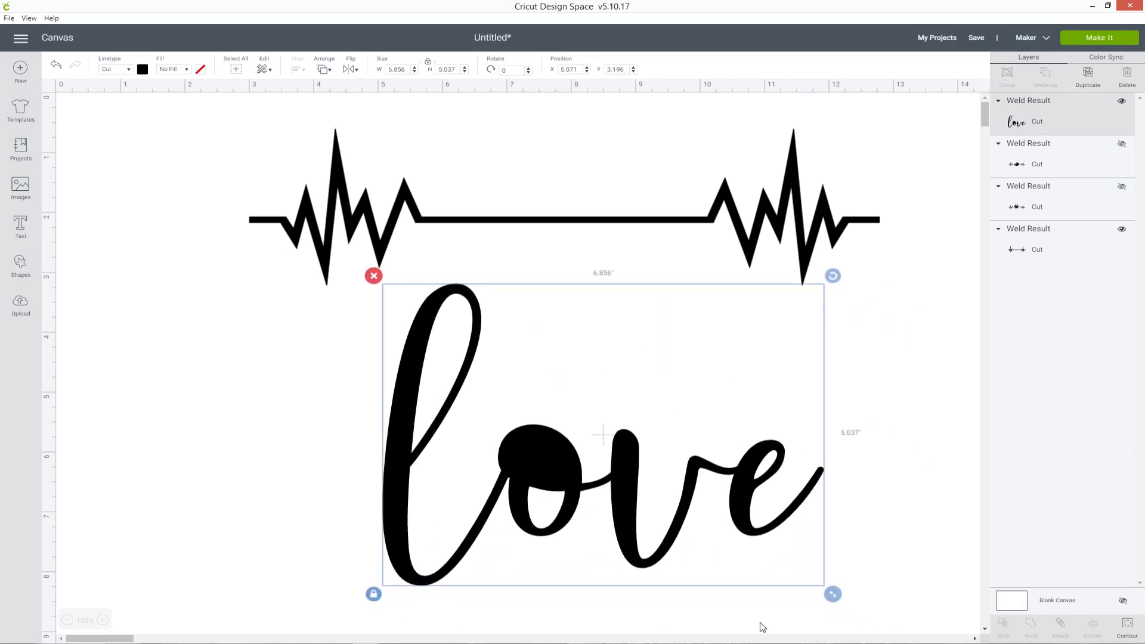
{"action": "left_click", "coordinate": [57, 68]}
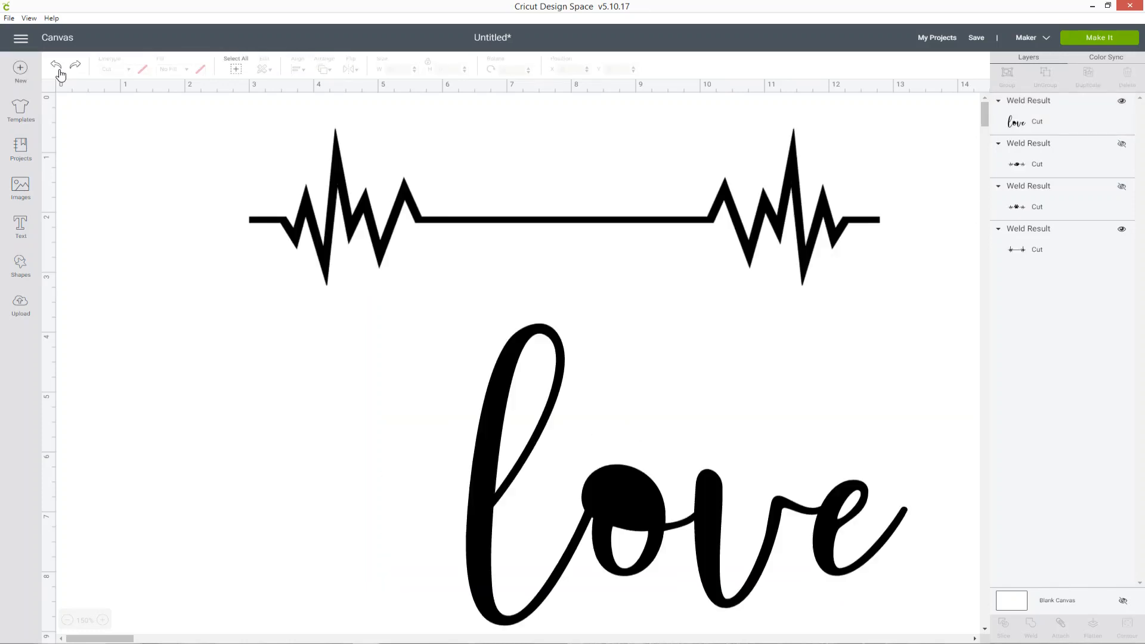
{"action": "left_click", "coordinate": [58, 67]}
{"action": "left_click", "coordinate": [58, 67]}
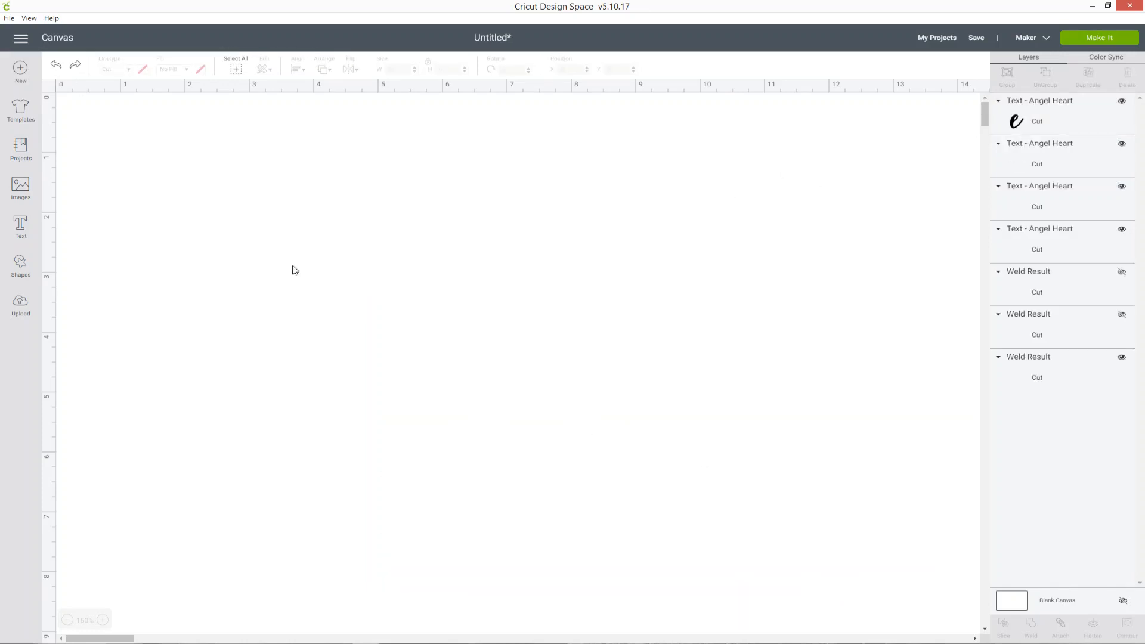
Enlarge the four letters of "love" together to about 6.2 by 4.6 inches below the heartbeat line and weld them into one shape
{"action": "left_click_drag", "start_coordinate": [409, 309], "coordinate": [658, 462]}
{"action": "left_click_drag", "start_coordinate": [536, 382], "coordinate": [306, 383]}
{"action": "left_click_drag", "start_coordinate": [383, 427], "coordinate": [650, 578]}
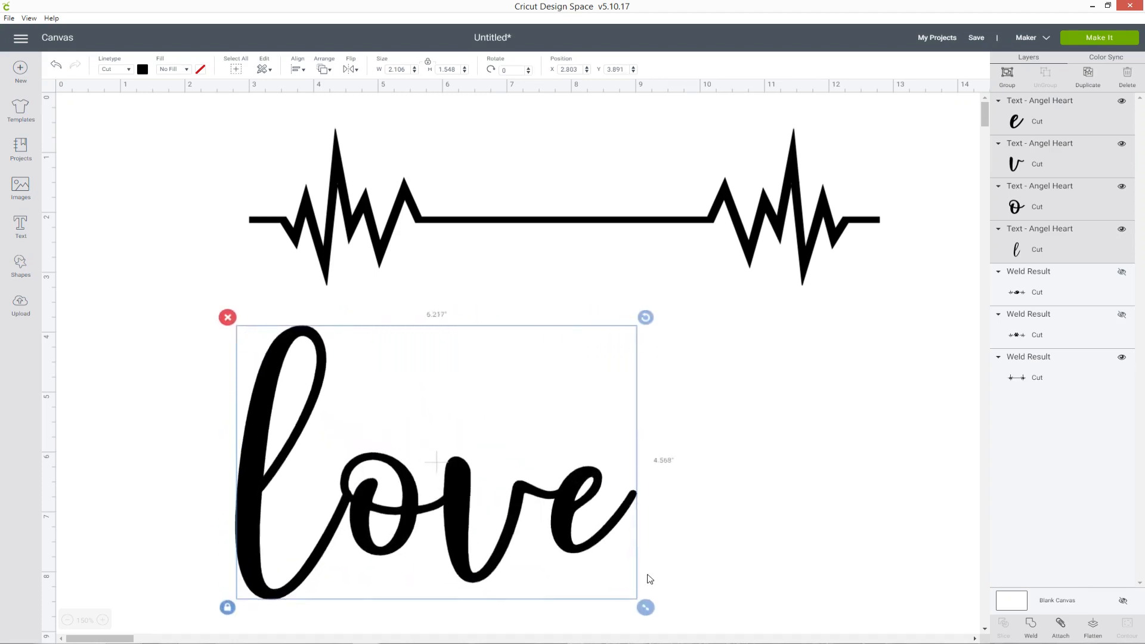
{"action": "left_click_drag", "start_coordinate": [457, 489], "coordinate": [439, 449]}
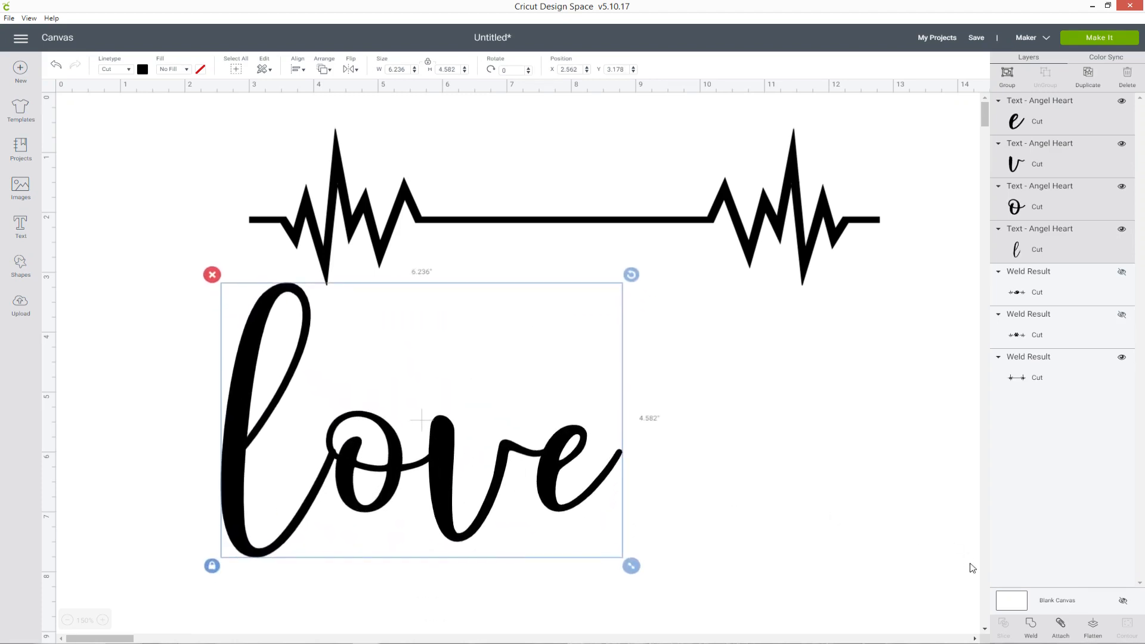
{"action": "left_click", "coordinate": [1031, 631]}
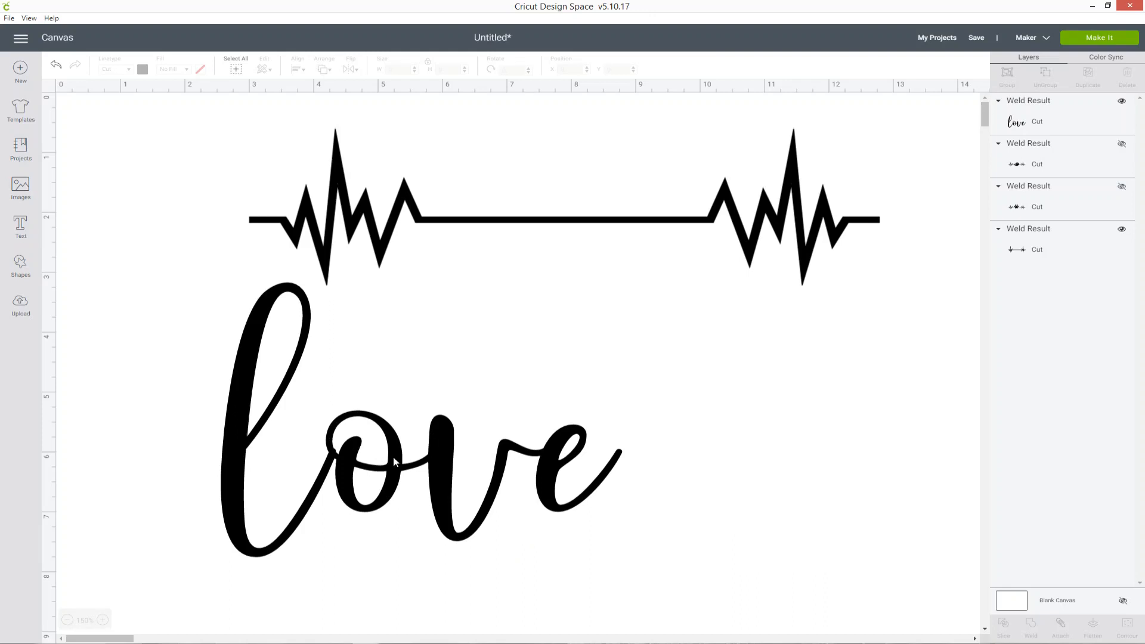
Scale the welded word "love" down to about 3.3 by 2.4 inches and place it over the heartbeat line's middle
{"action": "left_click_drag", "start_coordinate": [584, 480], "coordinate": [671, 481]}
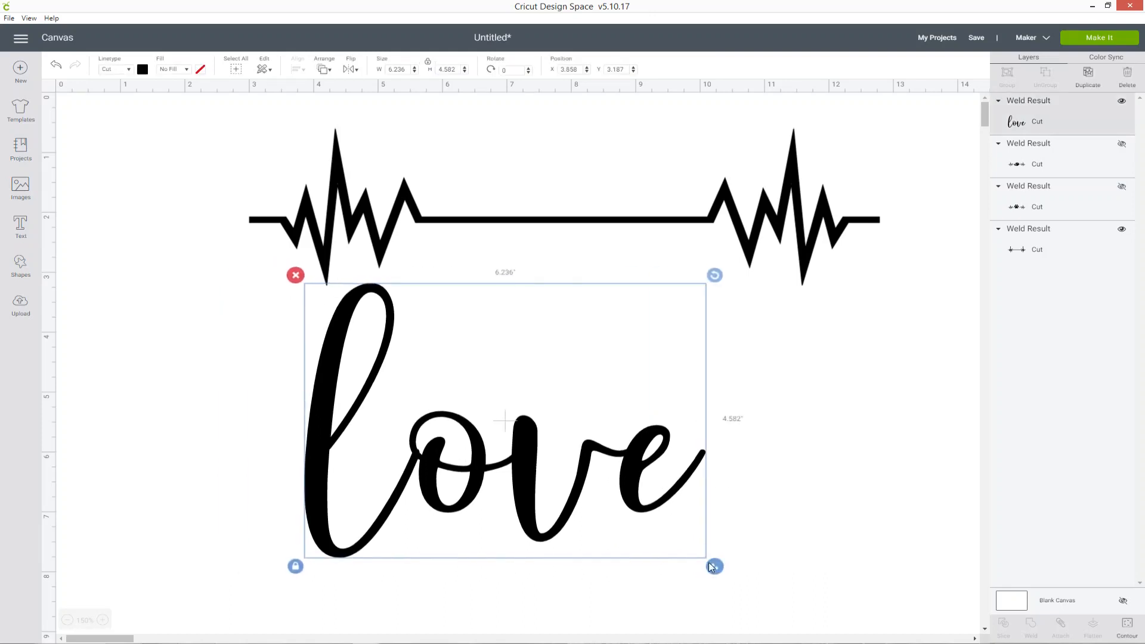
{"action": "left_click_drag", "start_coordinate": [716, 562], "coordinate": [527, 438]}
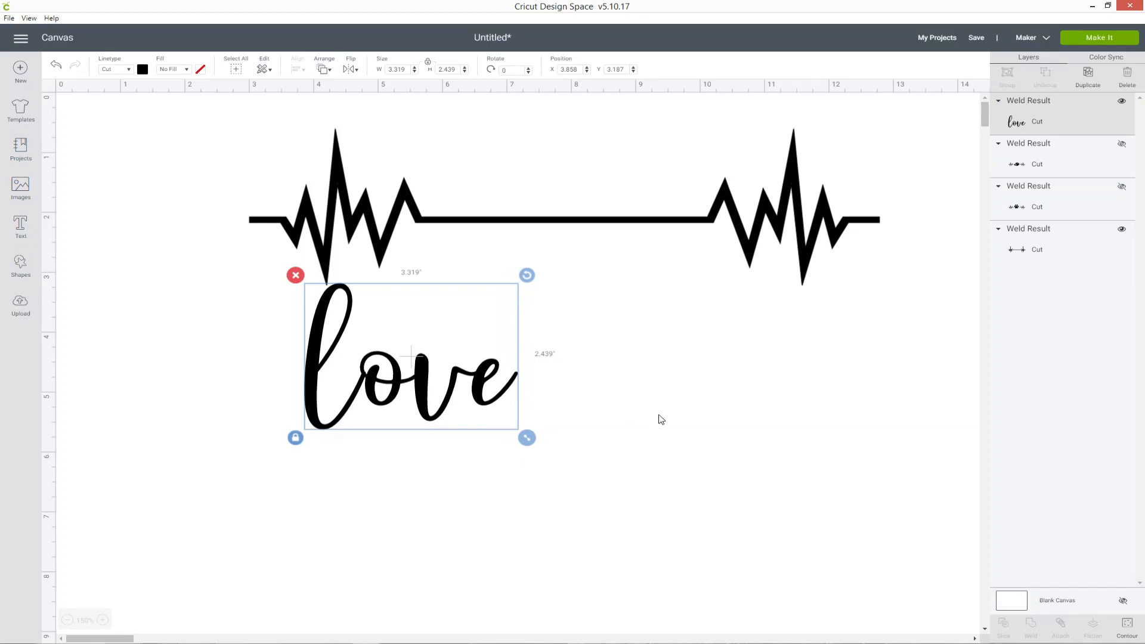
{"action": "left_click_drag", "start_coordinate": [416, 361], "coordinate": [579, 217]}
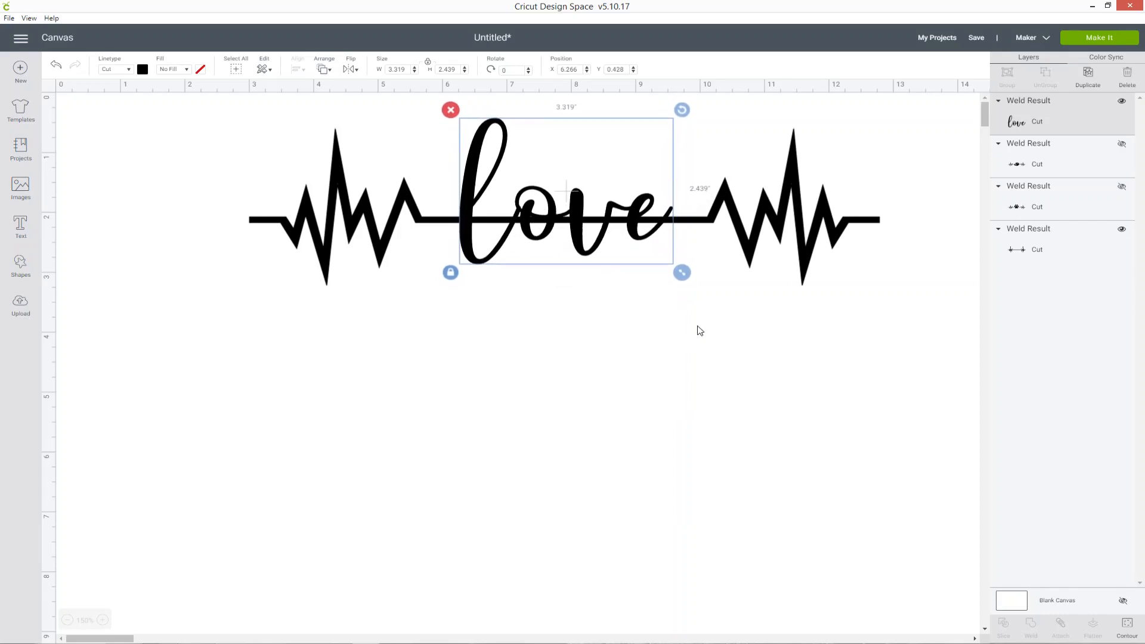
Move the heartbeat line lower on the canvas and reposition "love" on it so the tail of the "e" meets the line
{"action": "left_click_drag", "start_coordinate": [756, 238], "coordinate": [703, 352]}
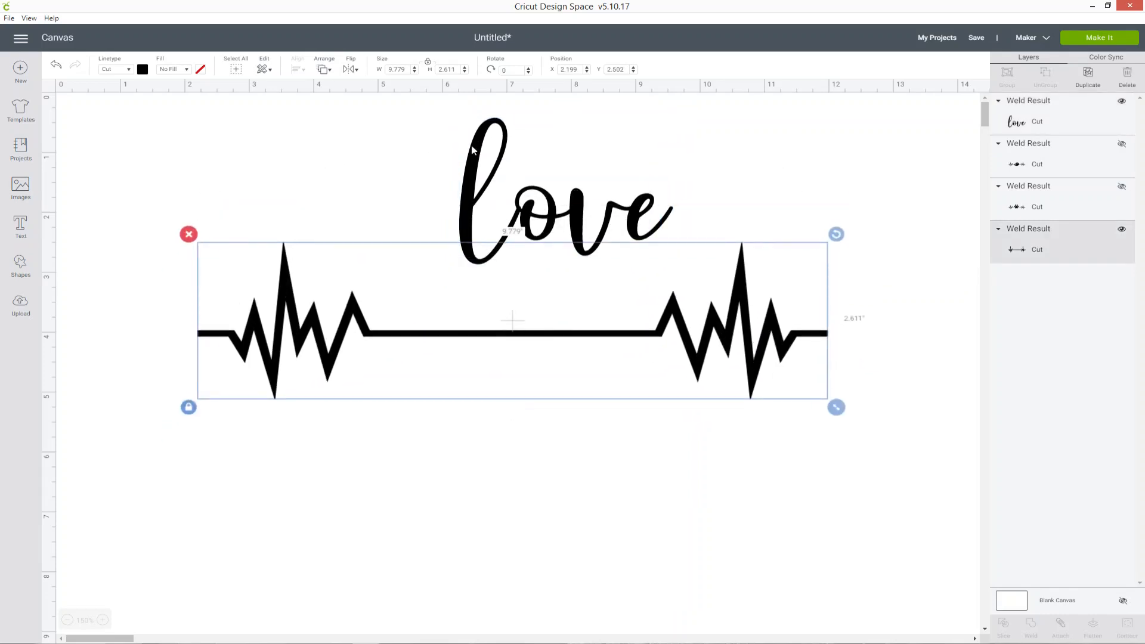
{"action": "left_click_drag", "start_coordinate": [475, 175], "coordinate": [429, 272]}
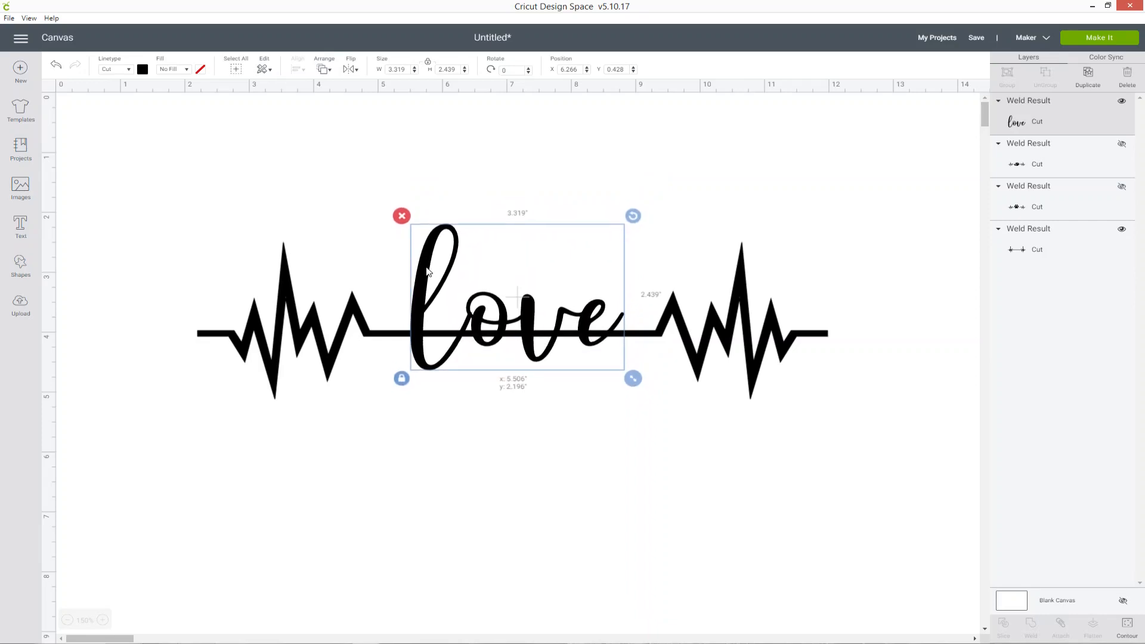
{"action": "left_click_drag", "start_coordinate": [427, 270], "coordinate": [419, 294]}
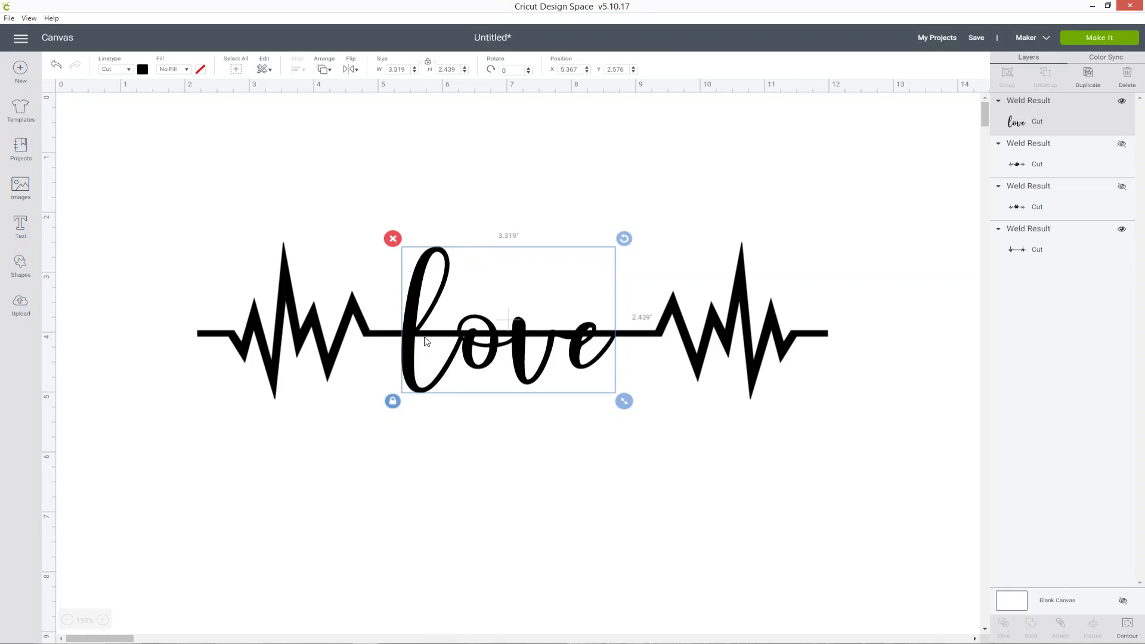
{"action": "left_click", "coordinate": [622, 352]}
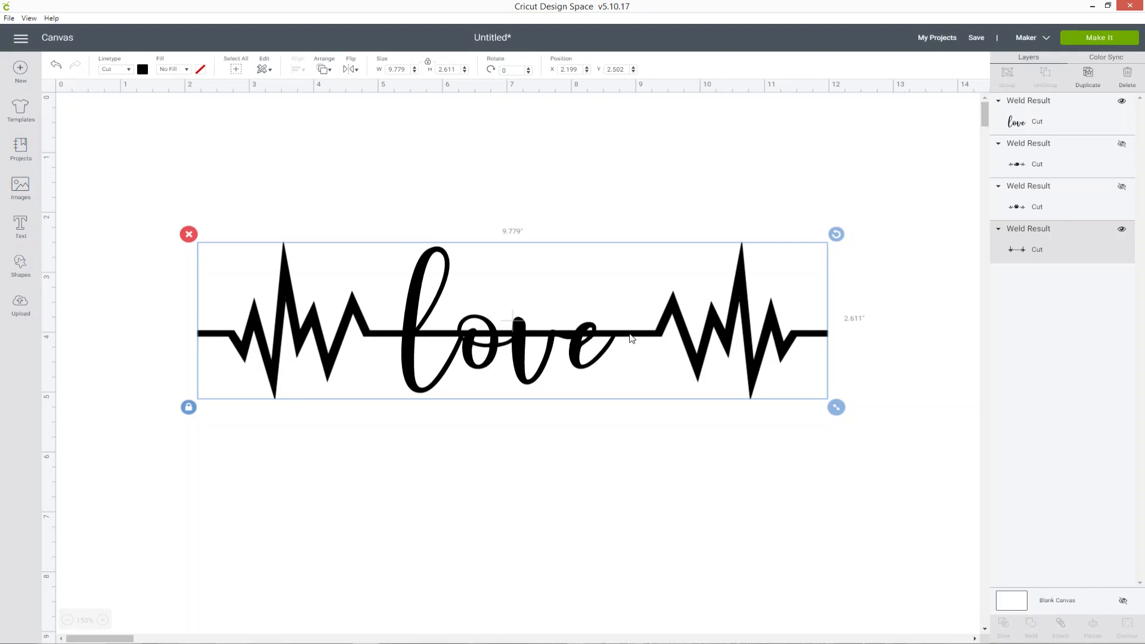
{"action": "left_click", "coordinate": [611, 460]}
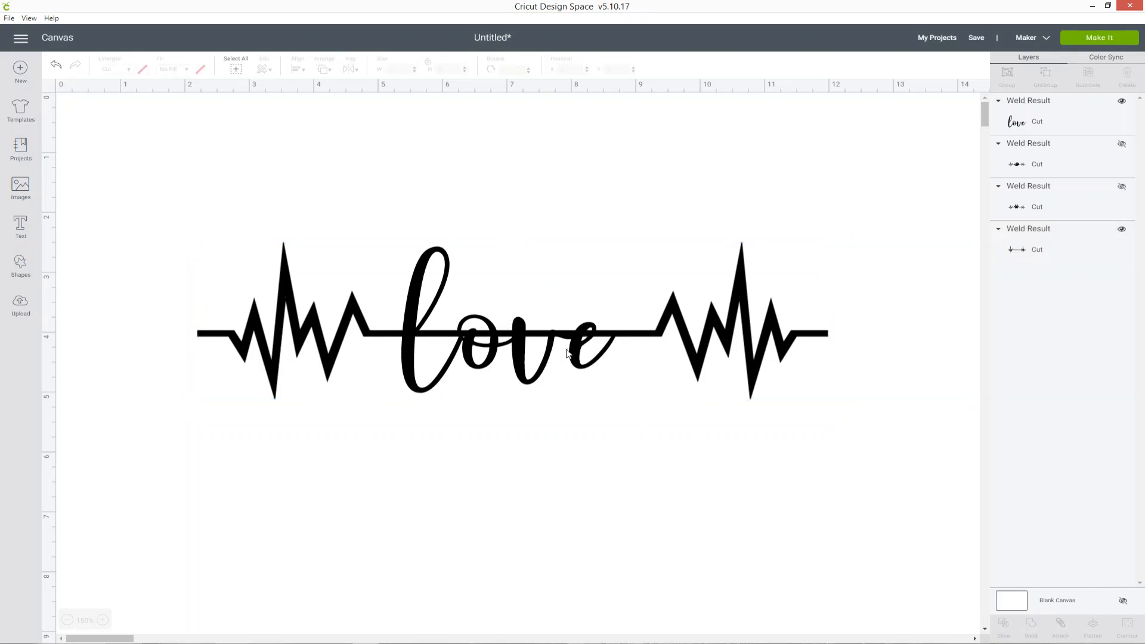
{"action": "left_click_drag", "start_coordinate": [408, 353], "coordinate": [417, 352]}
{"action": "left_click", "coordinate": [409, 436]}
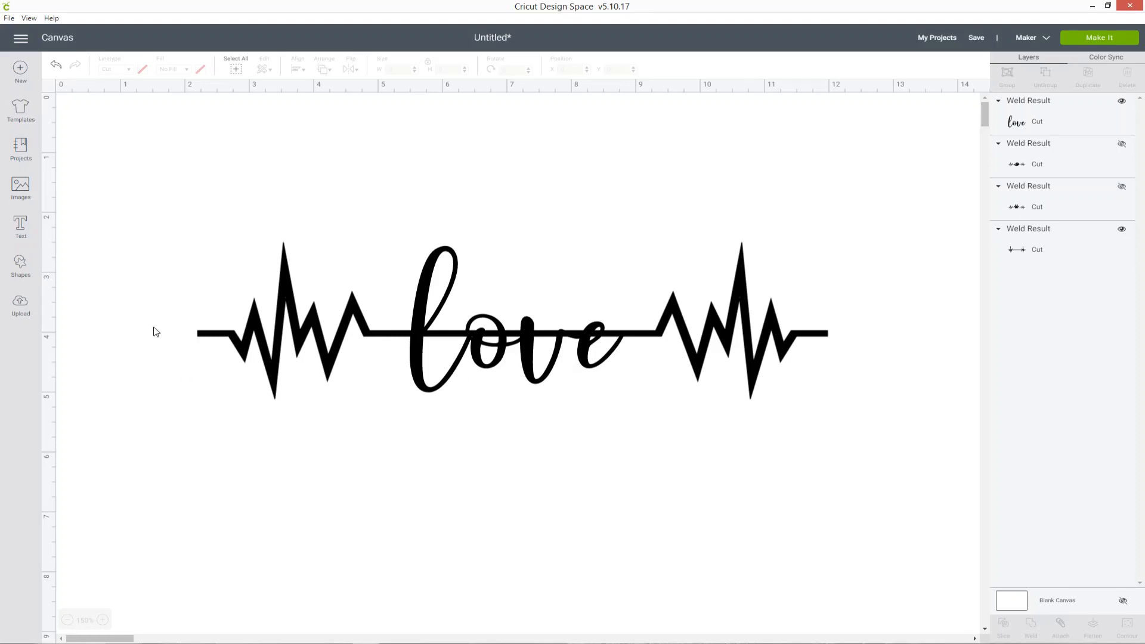
Add a square to the canvas and set its material colour to light yellow
{"action": "left_click", "coordinate": [20, 264]}
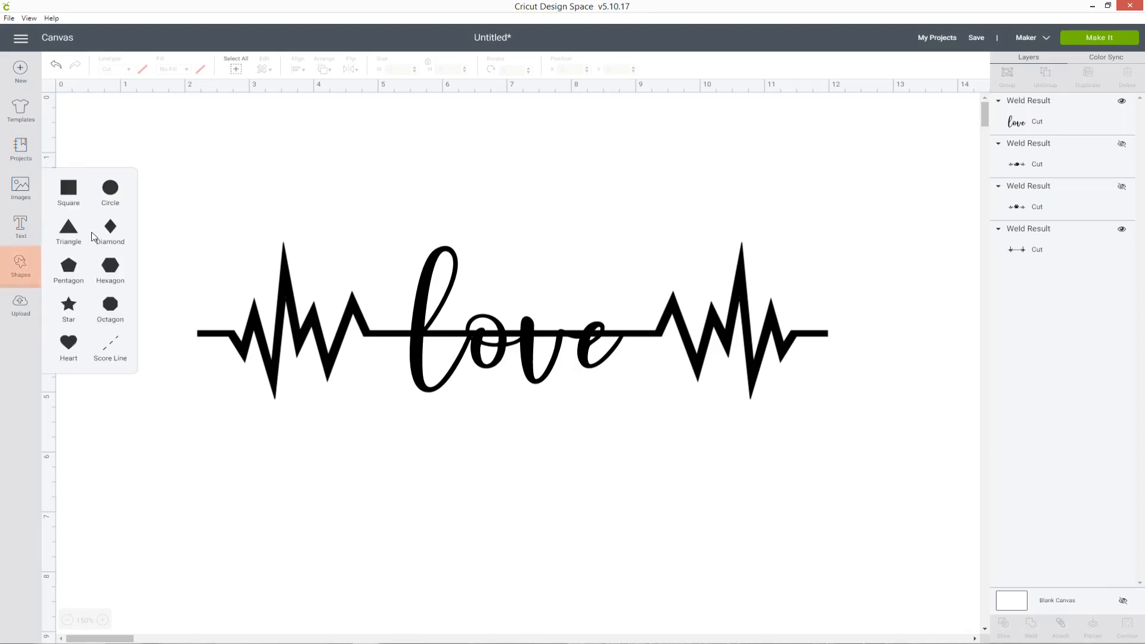
{"action": "left_click", "coordinate": [77, 197]}
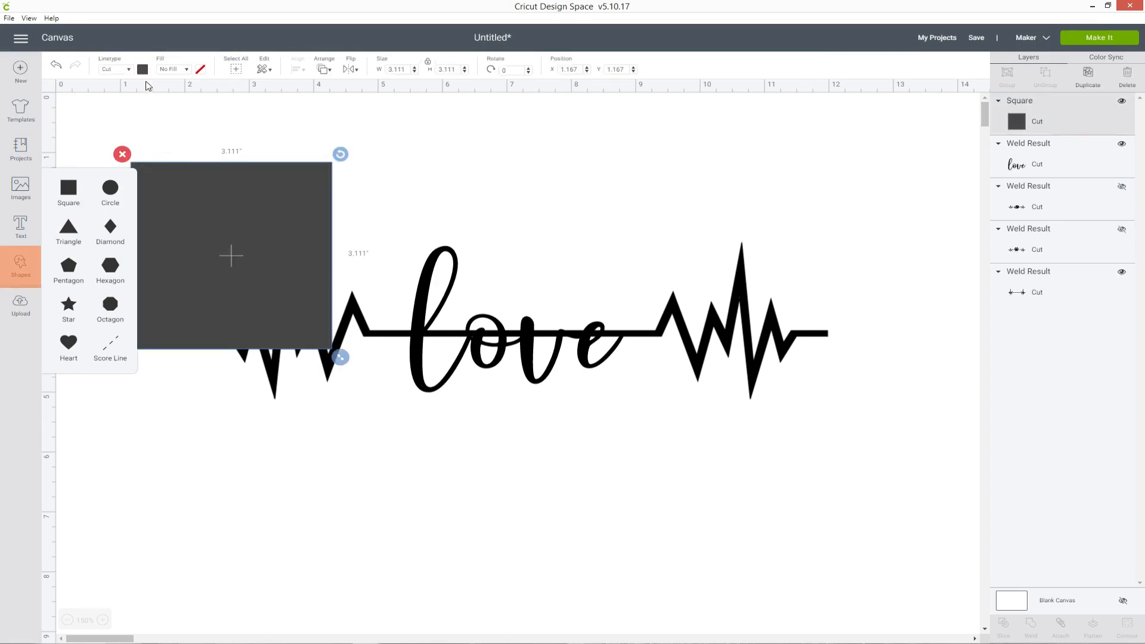
{"action": "left_click", "coordinate": [143, 71]}
{"action": "left_click", "coordinate": [230, 127]}
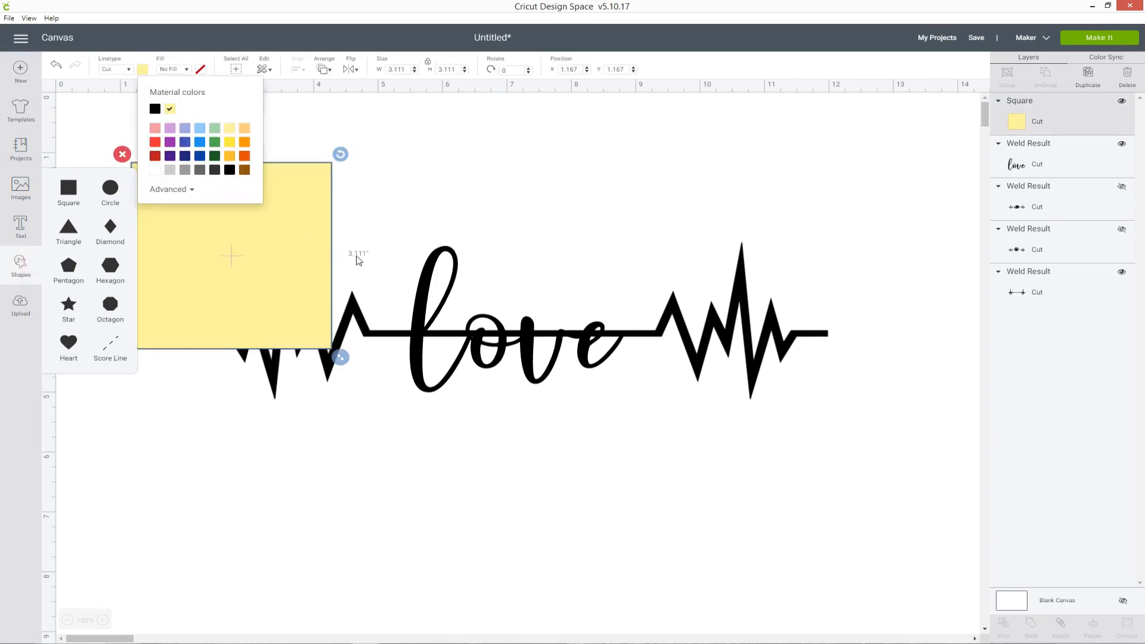
Unlock the square's proportions, reshape it into a bar about 3.14 by 0.26 inches, and lay it over the line running through "love"
{"action": "left_click_drag", "start_coordinate": [304, 269], "coordinate": [594, 209]}
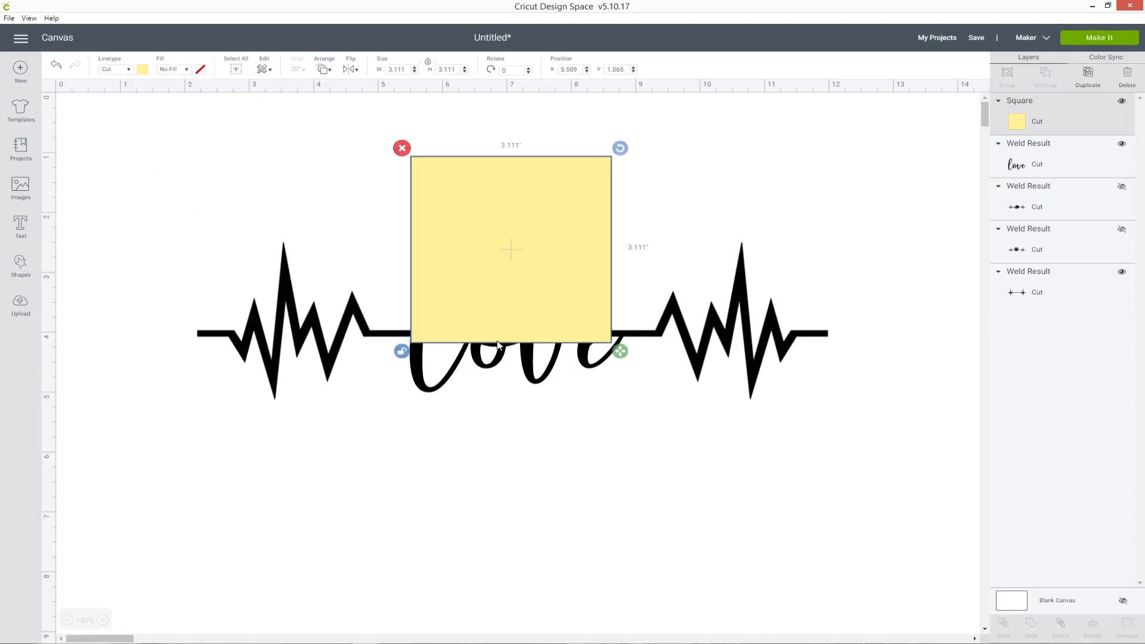
{"action": "left_click_drag", "start_coordinate": [620, 351], "coordinate": [652, 185]}
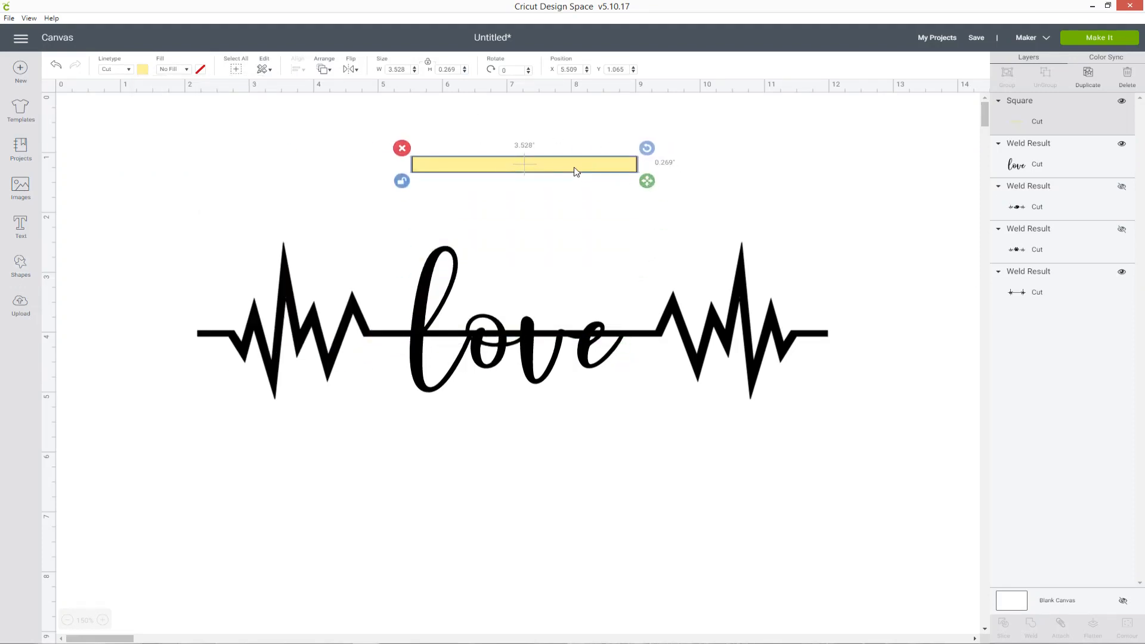
{"action": "left_click_drag", "start_coordinate": [575, 171], "coordinate": [578, 346]}
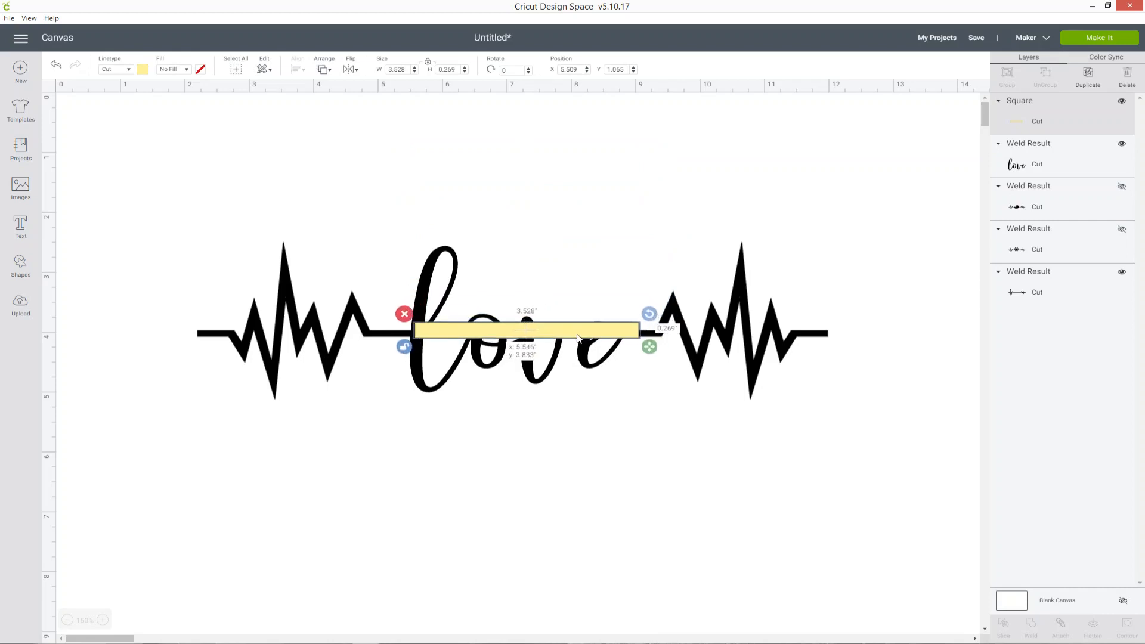
{"action": "mouse_move", "coordinate": [649, 350]}
{"action": "left_mouse_down"}
{"action": "mouse_move", "coordinate": [623, 354]}
{"action": "mouse_move", "coordinate": [616, 335]}
{"action": "mouse_move", "coordinate": [626, 349]}
{"action": "left_mouse_up"}
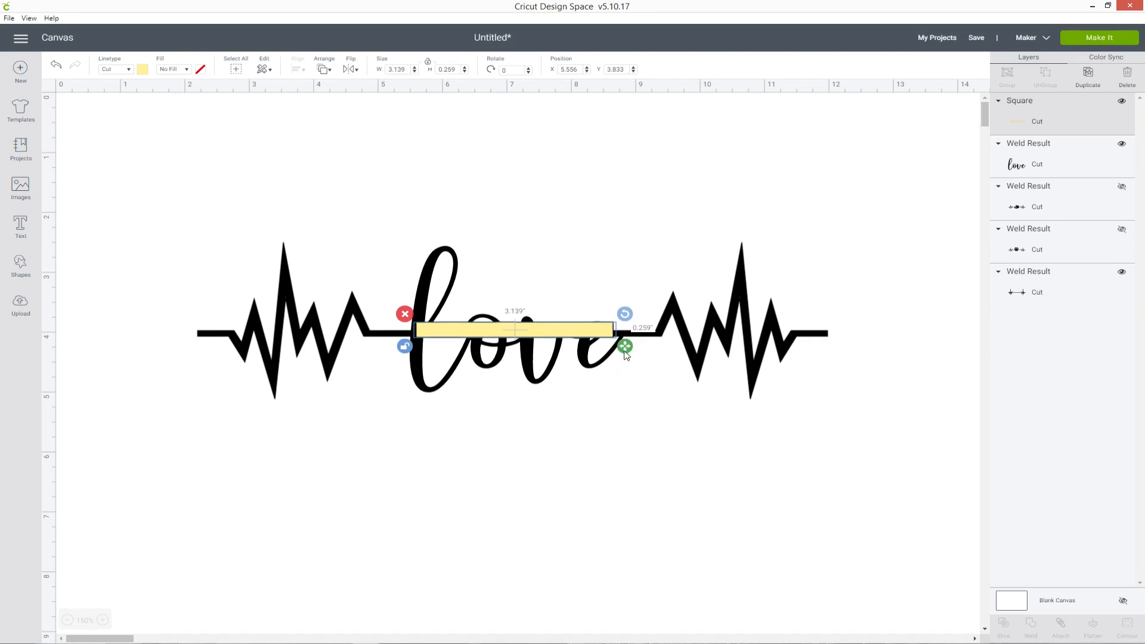
Widen the yellow bar to about 3.23 inches so that its end reaches the point where the tail of the "e" meets the line
{"action": "left_click", "coordinate": [107, 622]}
{"action": "left_click", "coordinate": [102, 621]}
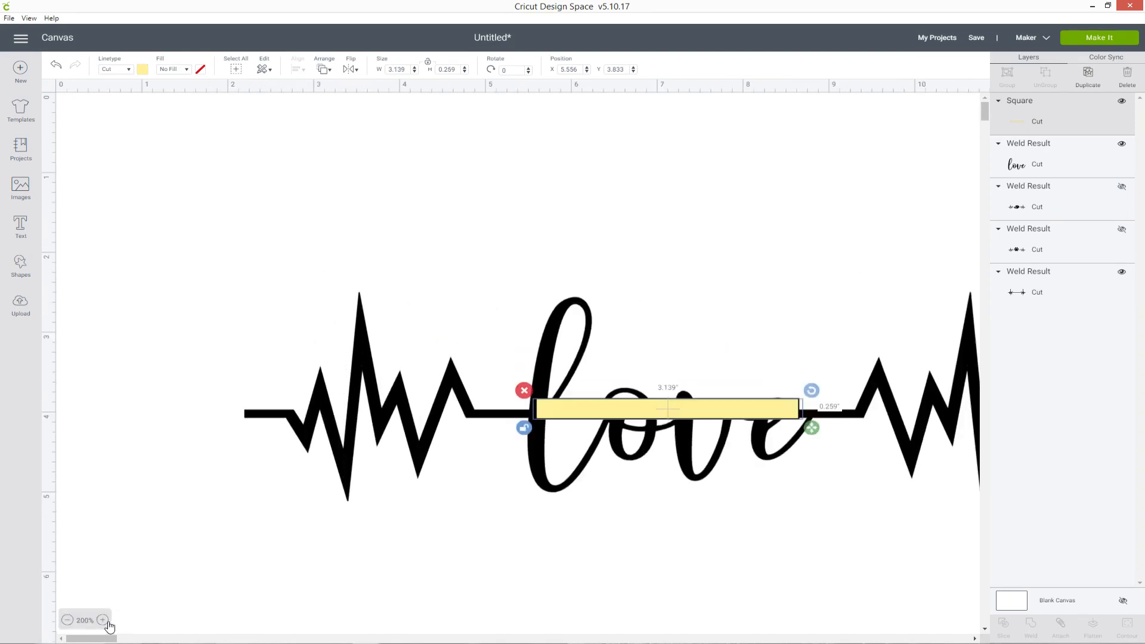
{"action": "left_click", "coordinate": [103, 620]}
{"action": "left_click", "coordinate": [103, 620]}
{"action": "scroll", "coordinate": [245, 549], "scroll_direction": "down", "scroll_amount": 5}
{"action": "mouse_move", "coordinate": [83, 639]}
{"action": "left_mouse_down"}
{"action": "mouse_move", "coordinate": [119, 639]}
{"action": "mouse_move", "coordinate": [105, 641]}
{"action": "left_mouse_up"}
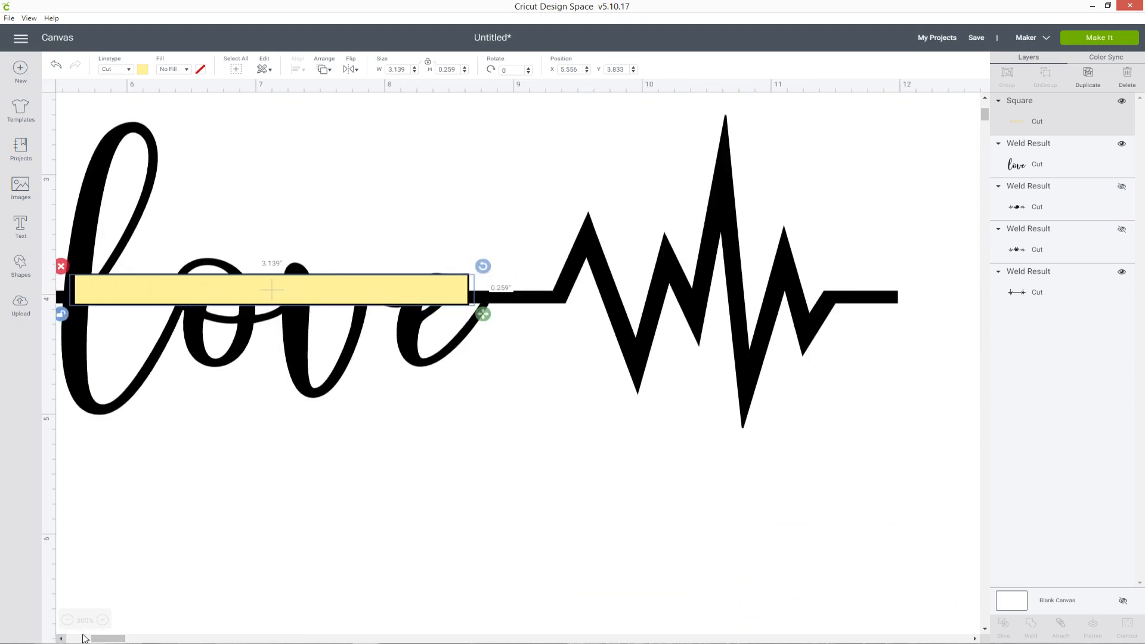
{"action": "left_click", "coordinate": [102, 621]}
{"action": "left_click", "coordinate": [102, 621]}
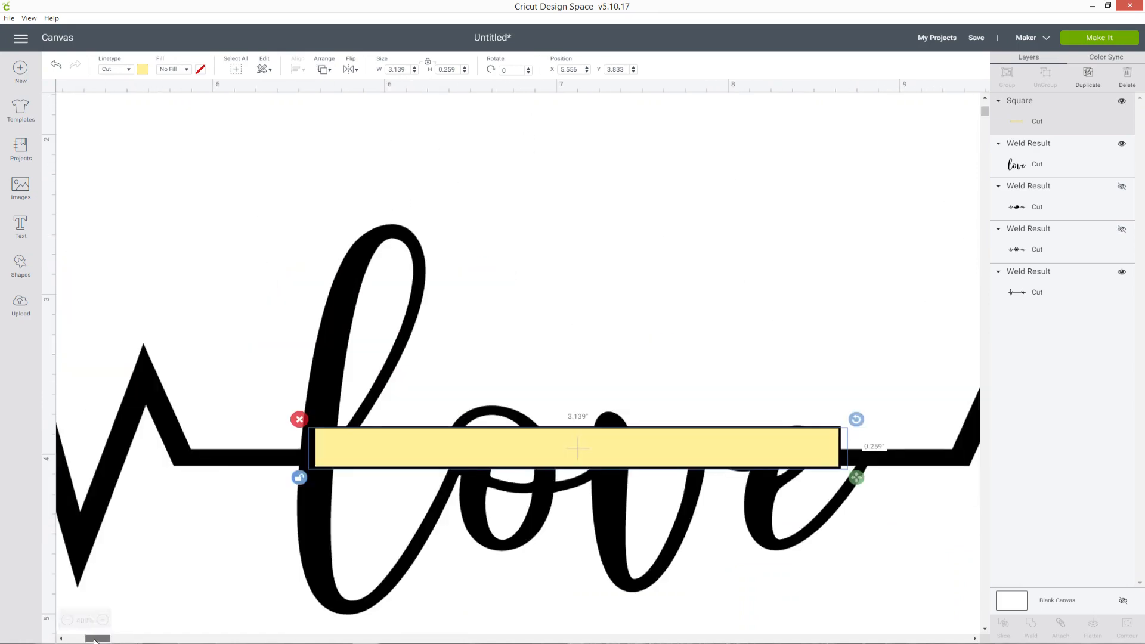
{"action": "left_click_drag", "start_coordinate": [101, 639], "coordinate": [110, 640]}
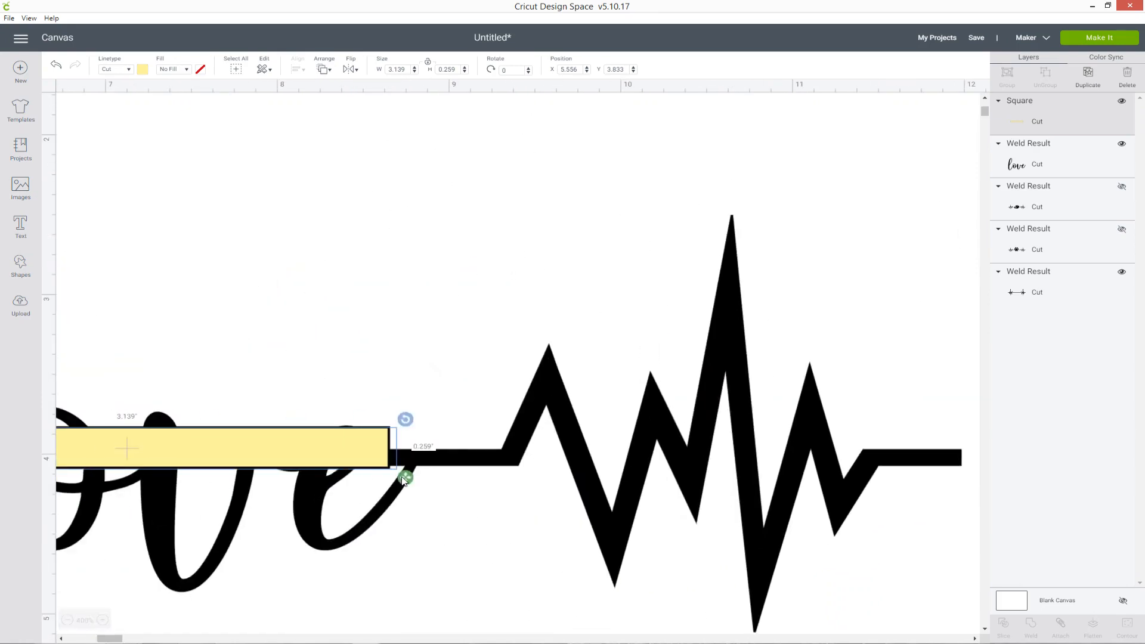
{"action": "left_click_drag", "start_coordinate": [405, 478], "coordinate": [419, 481]}
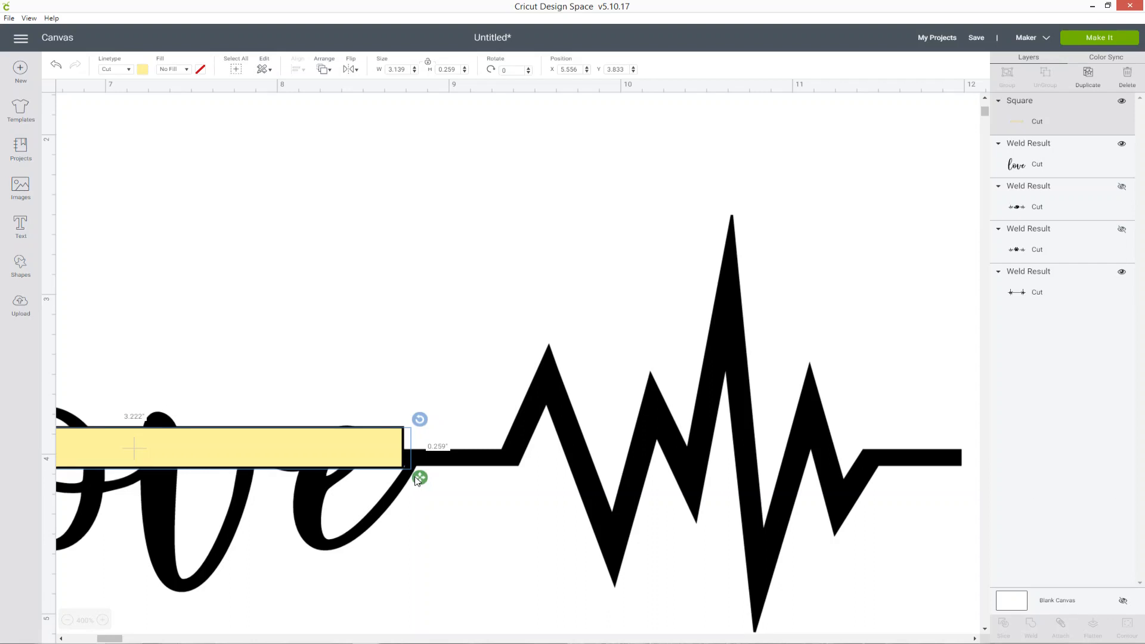
{"action": "left_click_drag", "start_coordinate": [418, 481], "coordinate": [419, 482]}
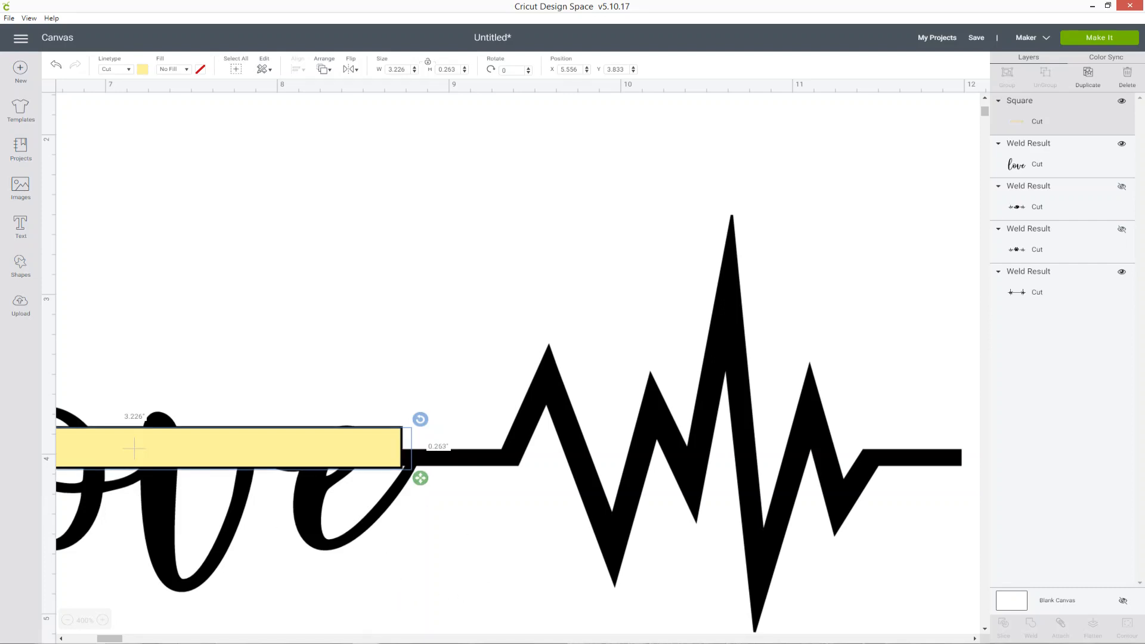
Slice the heartbeat line with the yellow bar
{"action": "left_click", "coordinate": [68, 621]}
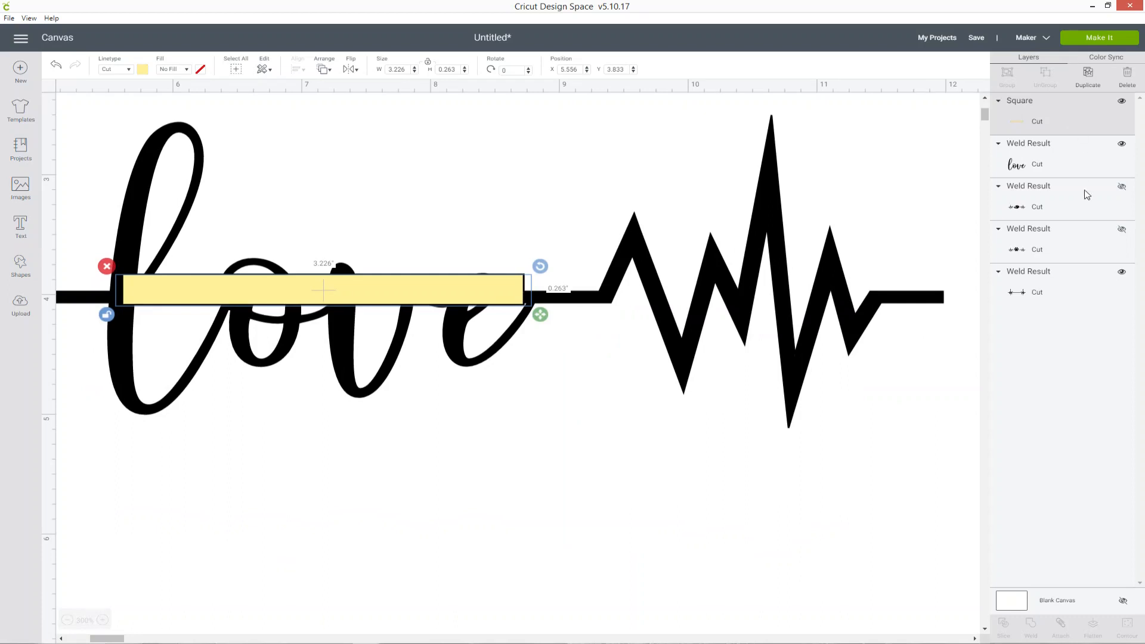
{"action": "left_click", "coordinate": [1092, 287], "text": "shift"}
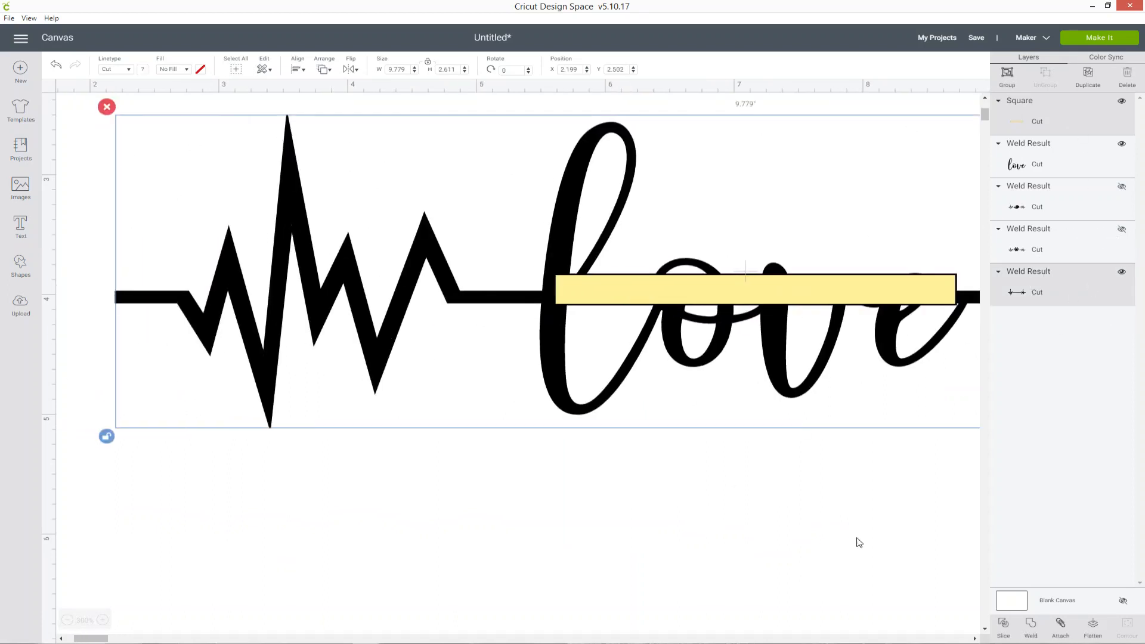
{"action": "left_click", "coordinate": [1006, 630]}
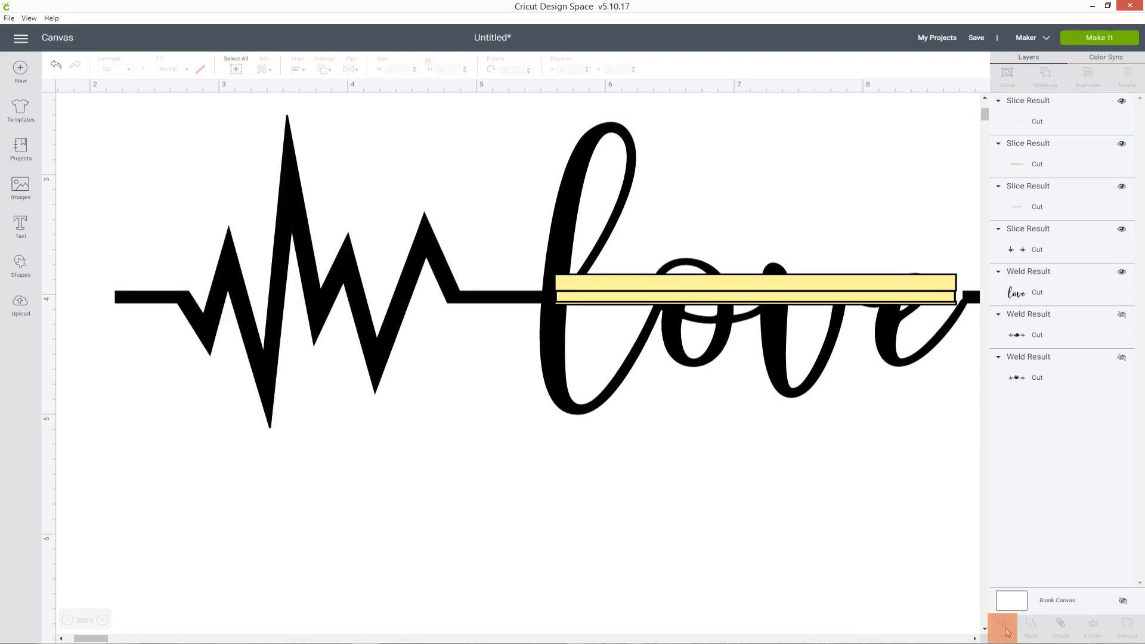
Delete the two yellow slice pieces and the cut-out line segment behind "love"
{"action": "right_click", "coordinate": [1070, 136]}
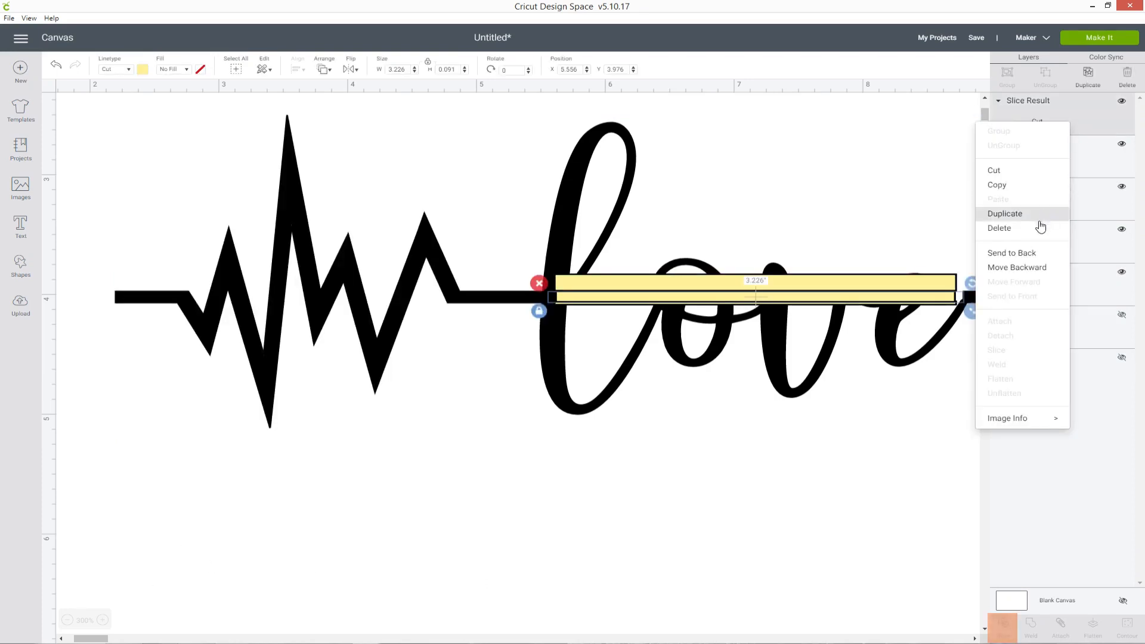
{"action": "left_click", "coordinate": [1038, 219]}
{"action": "right_click", "coordinate": [1069, 116]}
{"action": "left_click", "coordinate": [1031, 219]}
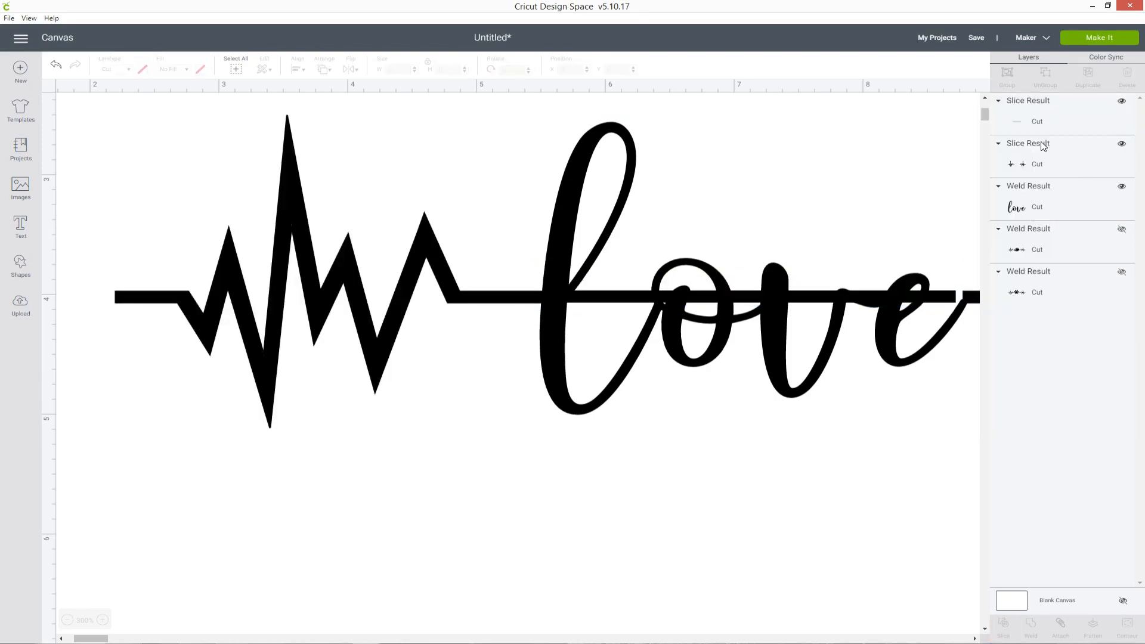
{"action": "right_click", "coordinate": [1047, 124]}
{"action": "left_click", "coordinate": [1072, 231]}
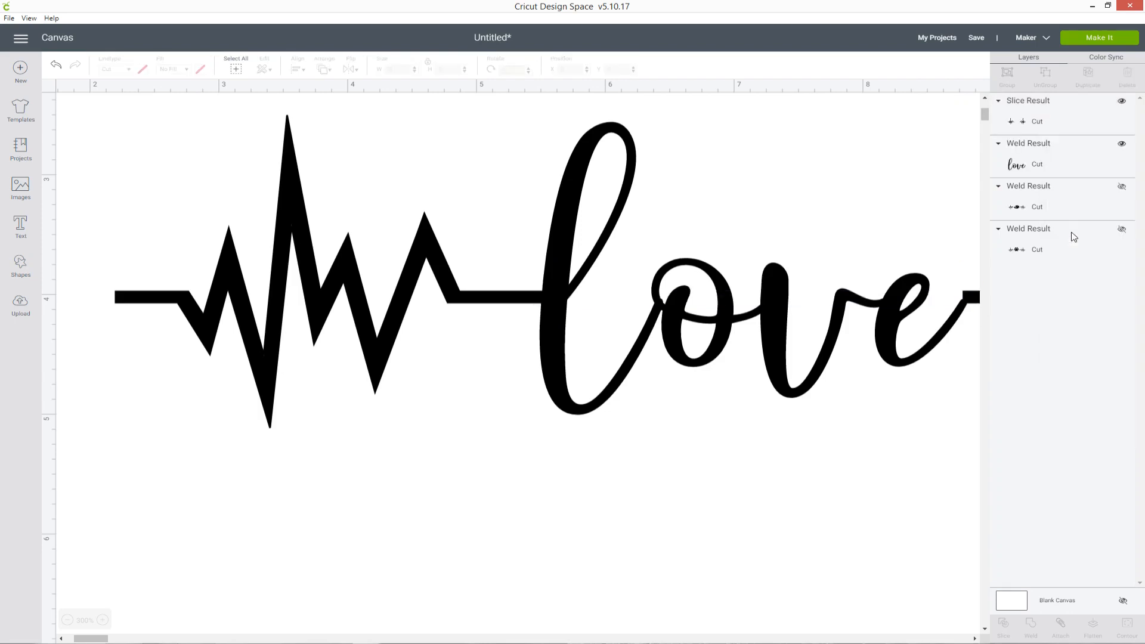
{"action": "left_click", "coordinate": [69, 621]}
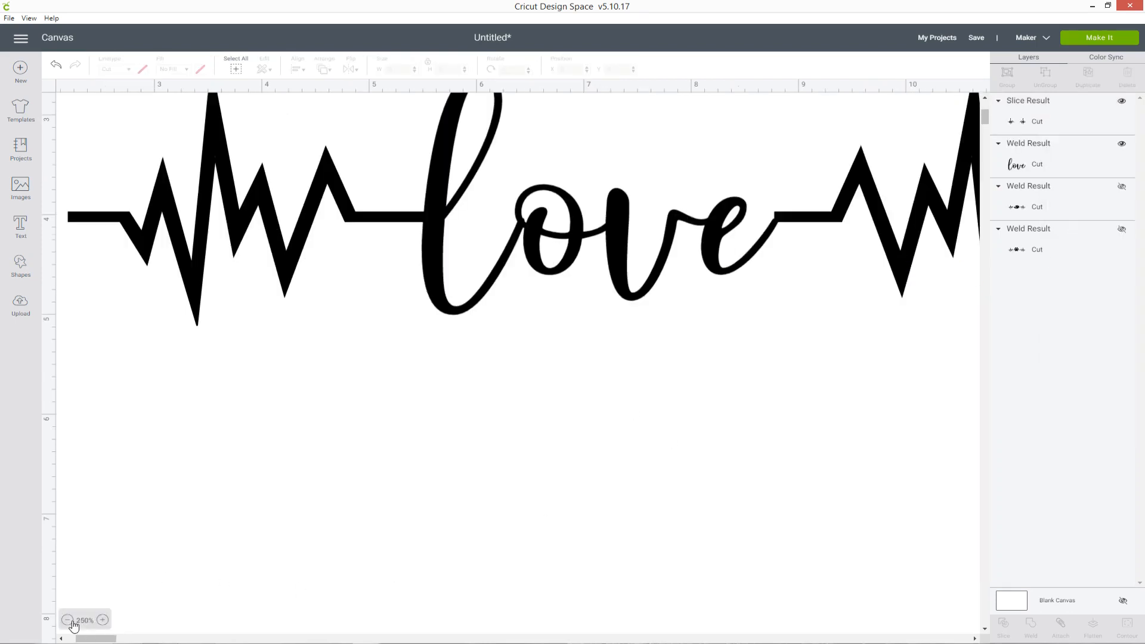
{"action": "left_click", "coordinate": [70, 621]}
{"action": "scroll", "coordinate": [149, 537], "scroll_direction": "up", "scroll_amount": 5}
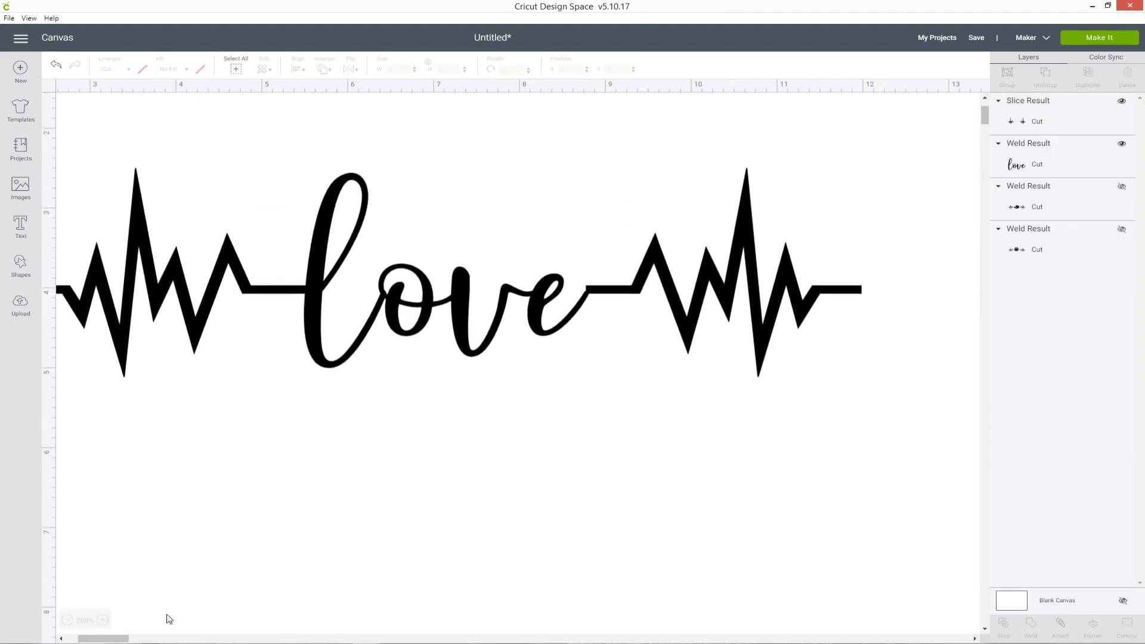
{"action": "left_click_drag", "start_coordinate": [125, 640], "coordinate": [118, 639]}
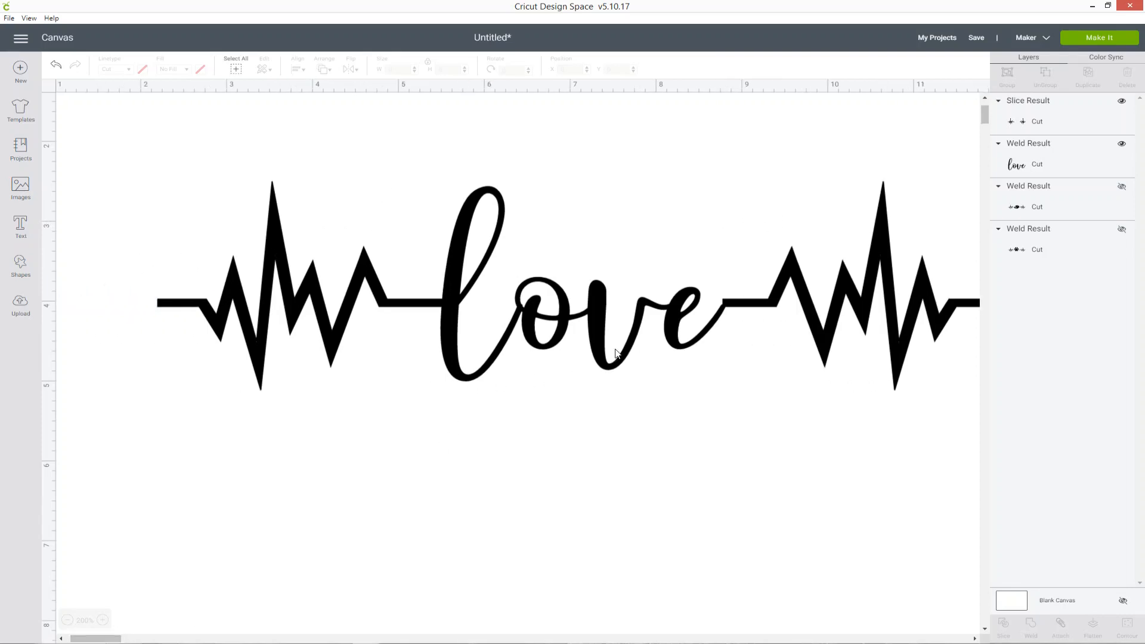
{"action": "scroll", "coordinate": [712, 412], "scroll_direction": "up", "scroll_amount": 2}
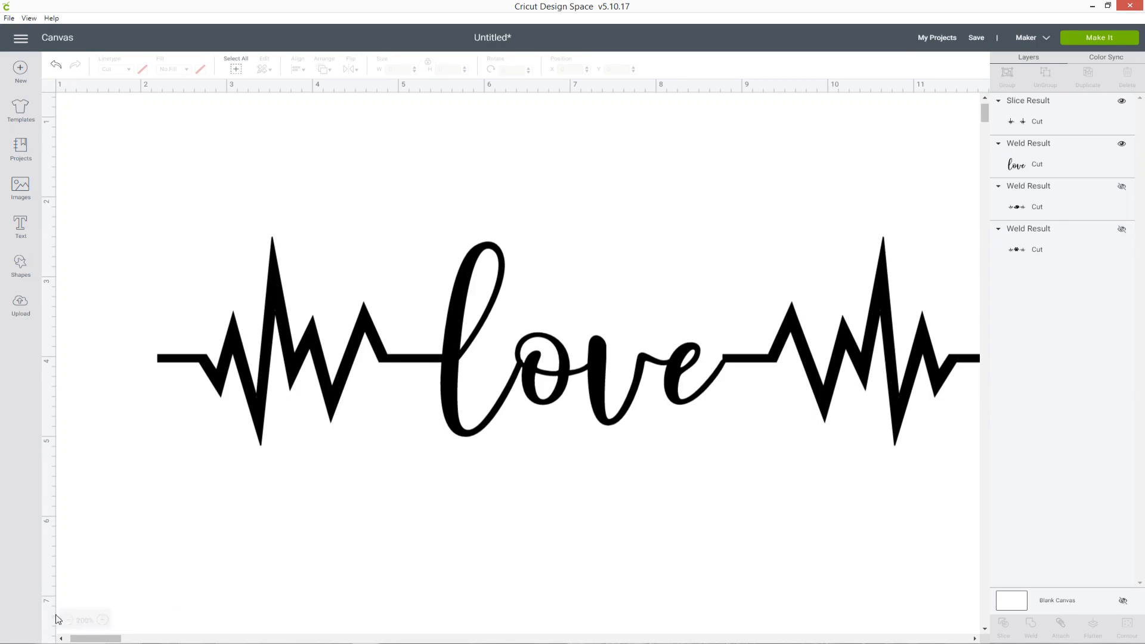
Add a square and colour it light yellow
{"action": "left_click", "coordinate": [103, 620]}
{"action": "left_click", "coordinate": [103, 620]}
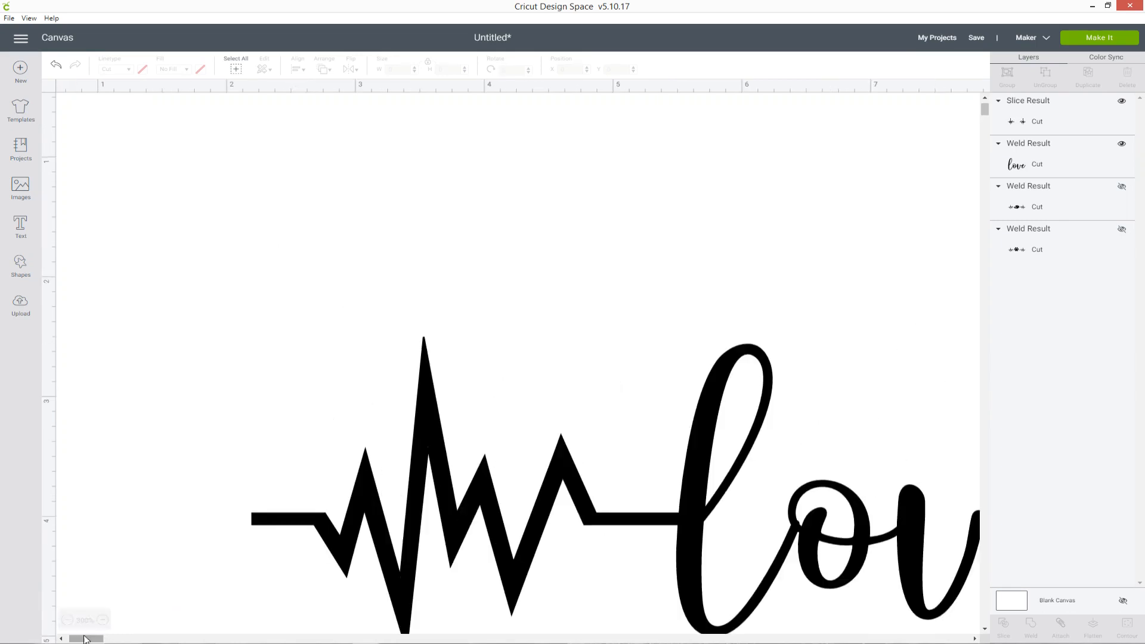
{"action": "scroll", "coordinate": [370, 495], "scroll_direction": "right", "scroll_amount": 15}
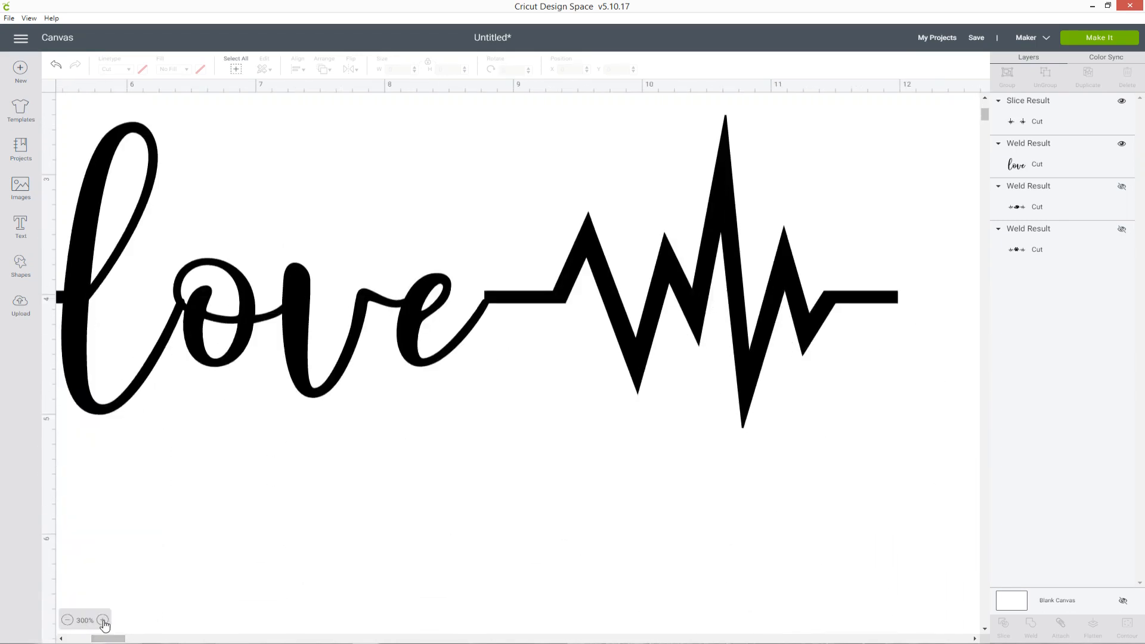
{"action": "left_click", "coordinate": [103, 620]}
{"action": "left_click_drag", "start_coordinate": [105, 639], "coordinate": [122, 641]}
{"action": "scroll", "coordinate": [269, 550], "scroll_direction": "left", "scroll_amount": 5}
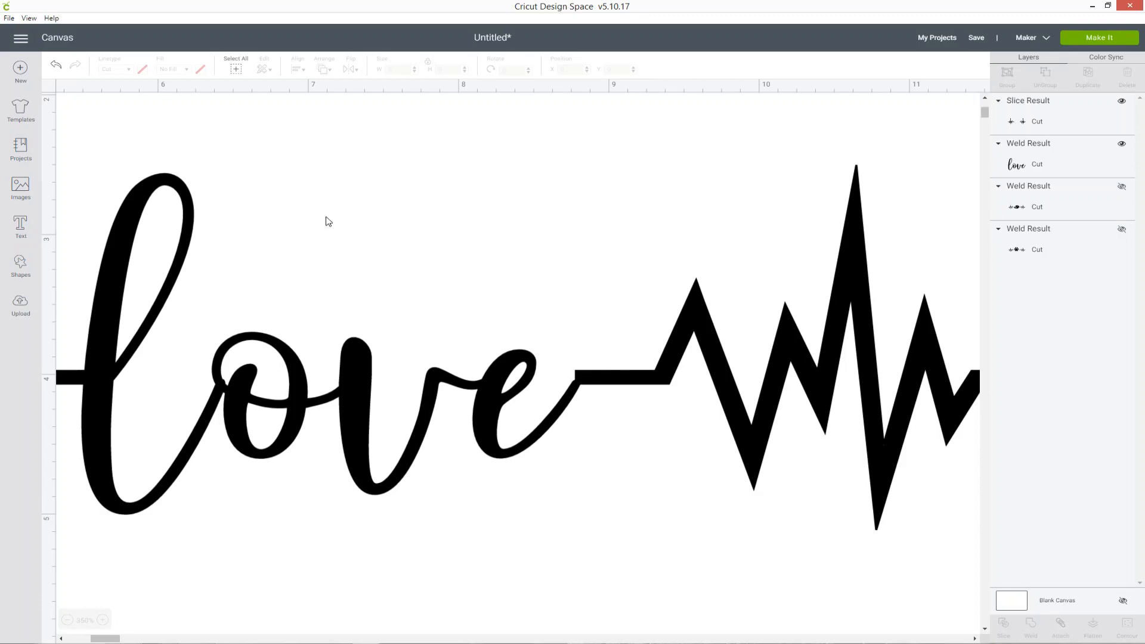
{"action": "left_click", "coordinate": [20, 265]}
{"action": "left_click", "coordinate": [70, 197]}
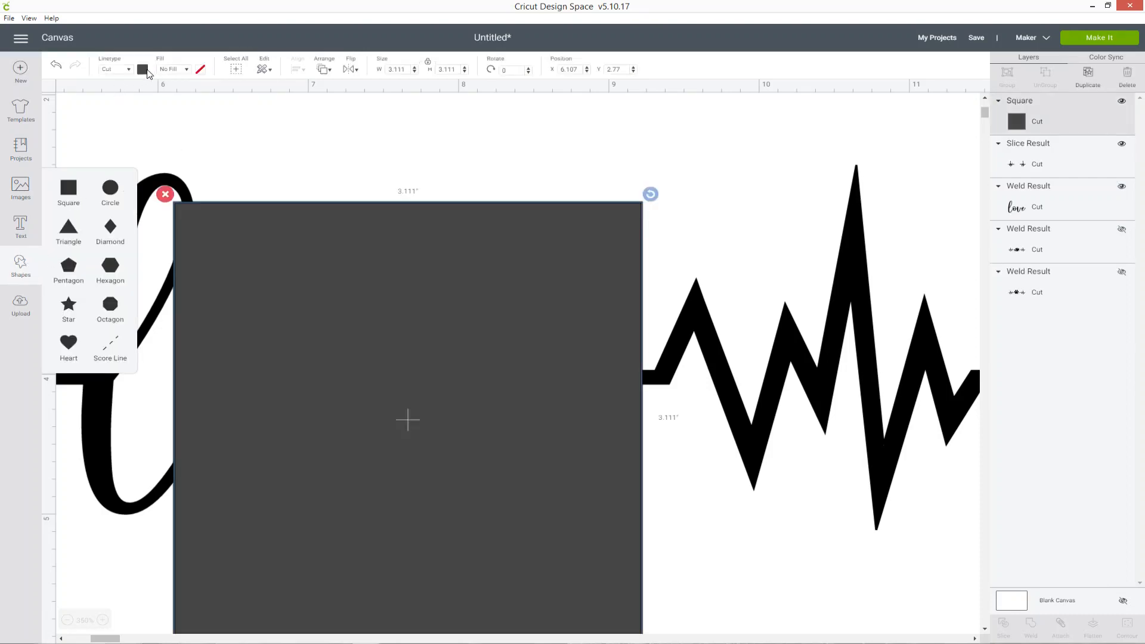
{"action": "left_click", "coordinate": [143, 70]}
{"action": "left_click", "coordinate": [230, 128]}
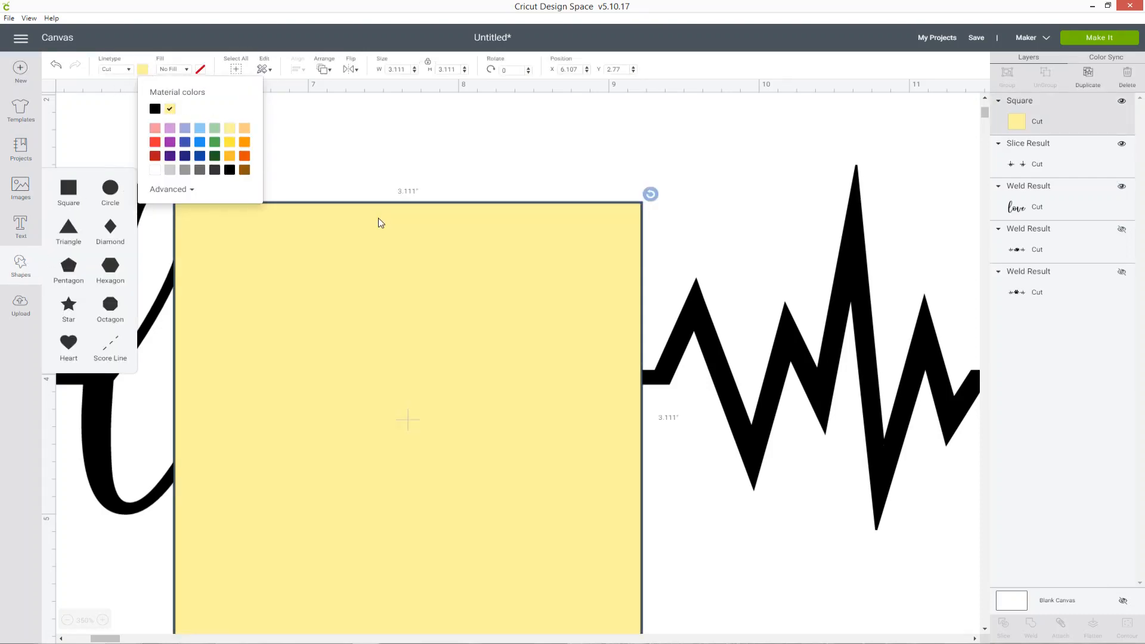
Shrink the yellow square to about 0.3 inches, tilt it, and lay its edge over the line's corner protruding above the tail of the "e"
{"action": "left_click_drag", "start_coordinate": [406, 410], "coordinate": [586, 280]}
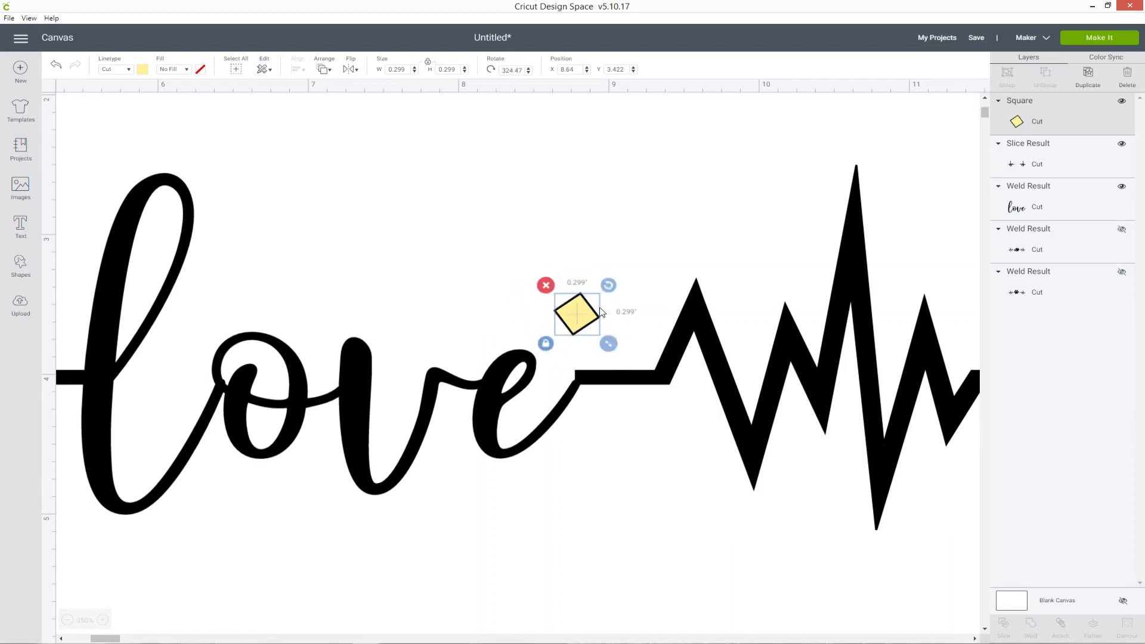
{"action": "left_click_drag", "start_coordinate": [588, 317], "coordinate": [592, 346]}
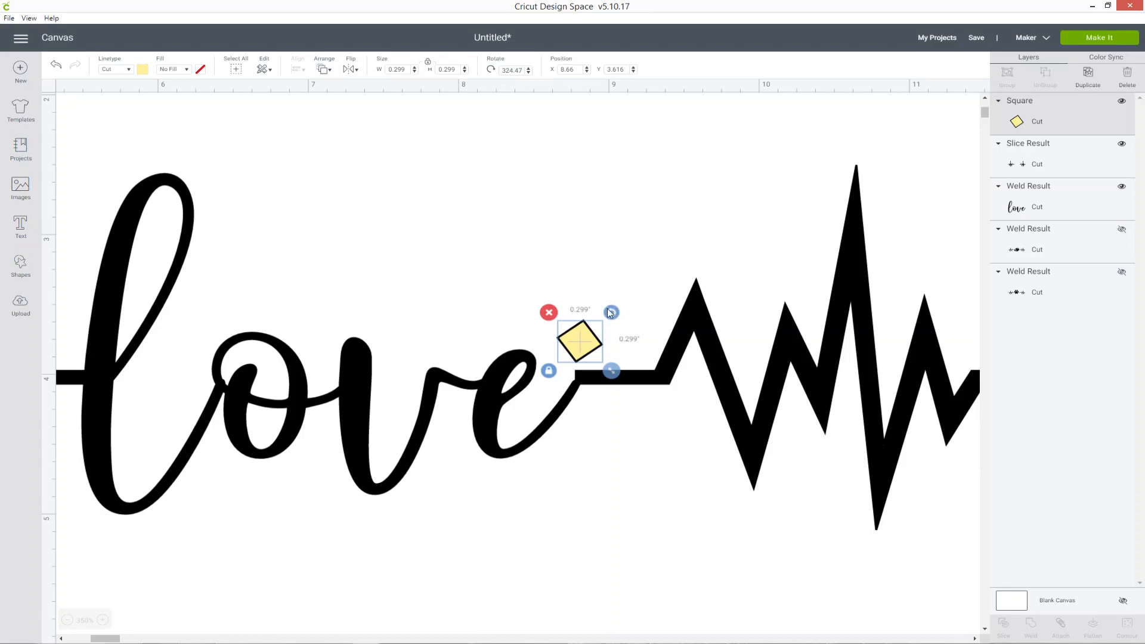
{"action": "mouse_move", "coordinate": [602, 306]}
{"action": "left_mouse_down"}
{"action": "mouse_move", "coordinate": [588, 294]}
{"action": "mouse_move", "coordinate": [603, 310]}
{"action": "left_mouse_up"}
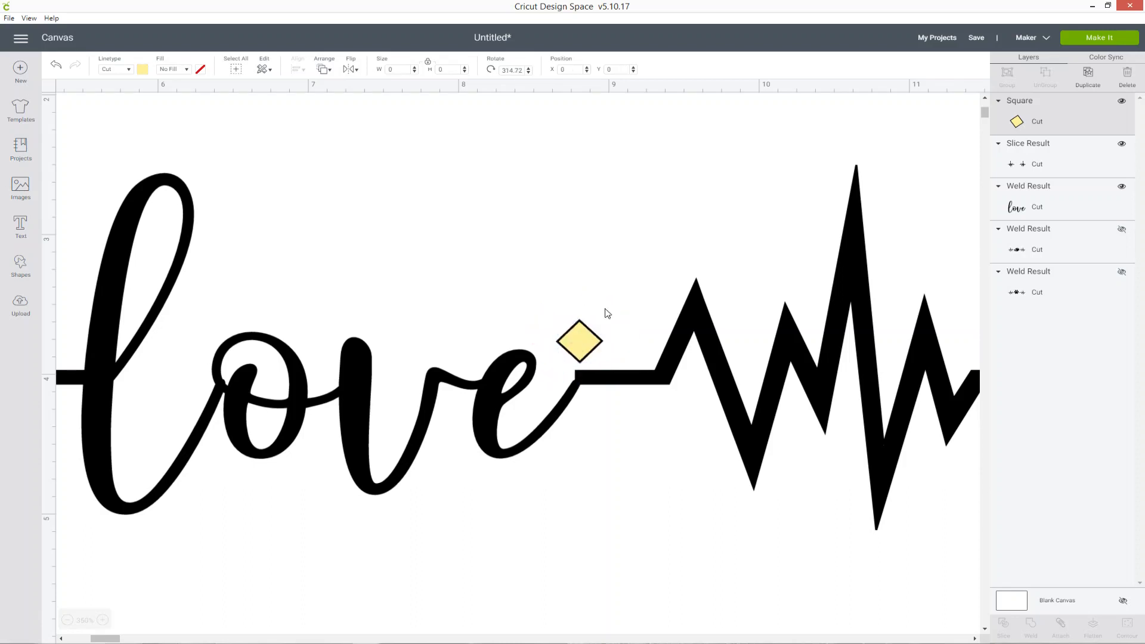
{"action": "left_click_drag", "start_coordinate": [585, 351], "coordinate": [573, 377]}
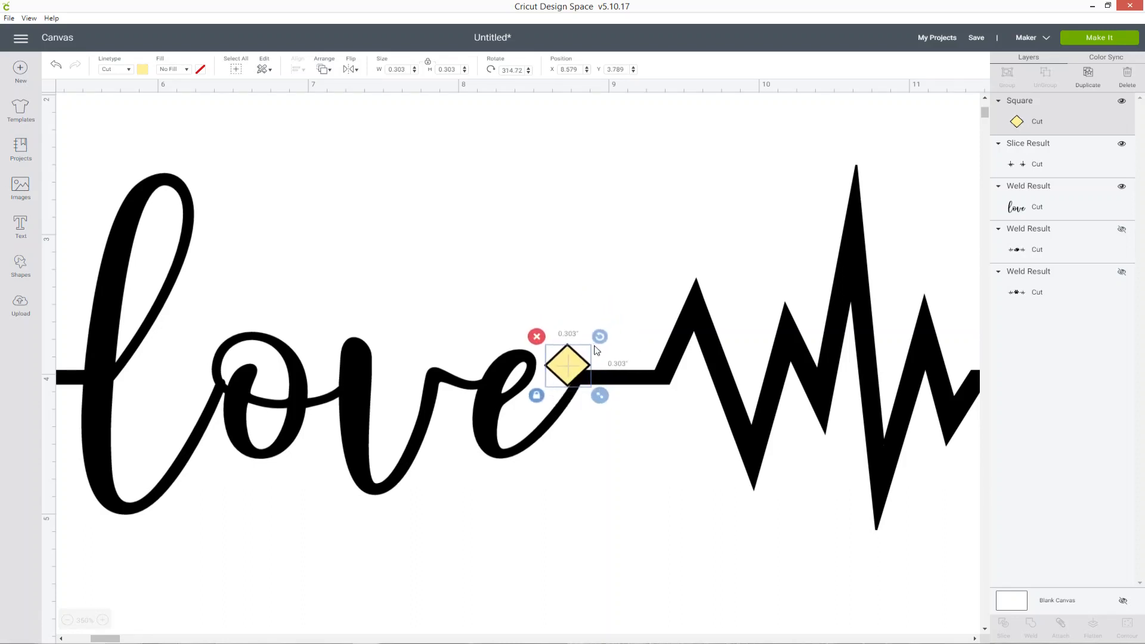
{"action": "left_click_drag", "start_coordinate": [593, 339], "coordinate": [576, 369]}
Slice the heartbeat line with the small yellow square
{"action": "left_click", "coordinate": [592, 440]}
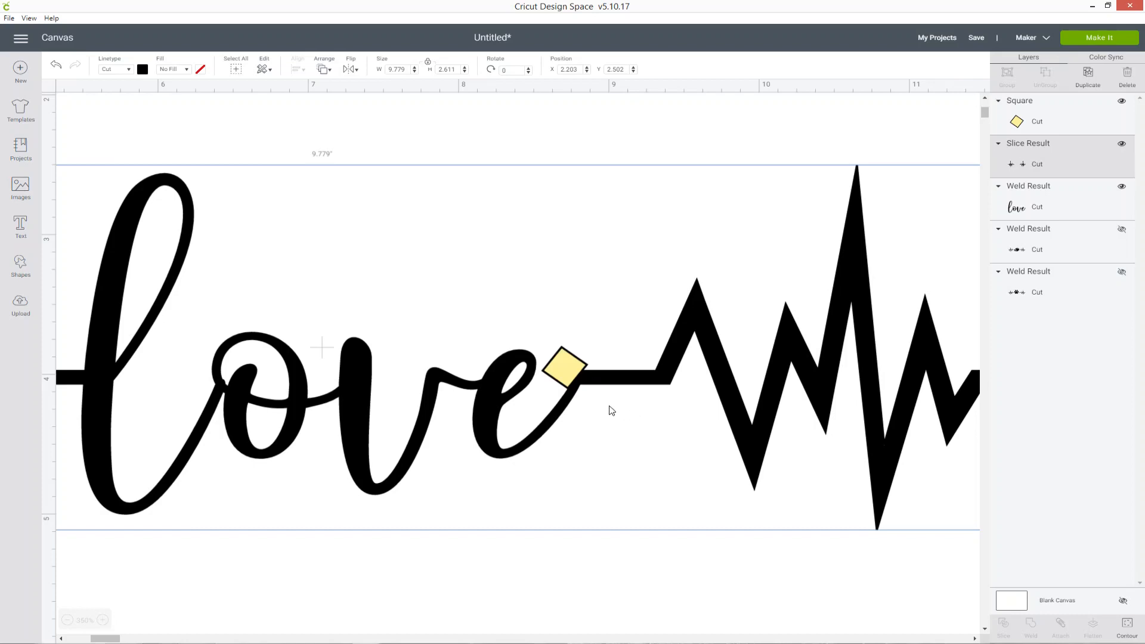
{"action": "left_click", "coordinate": [570, 372]}
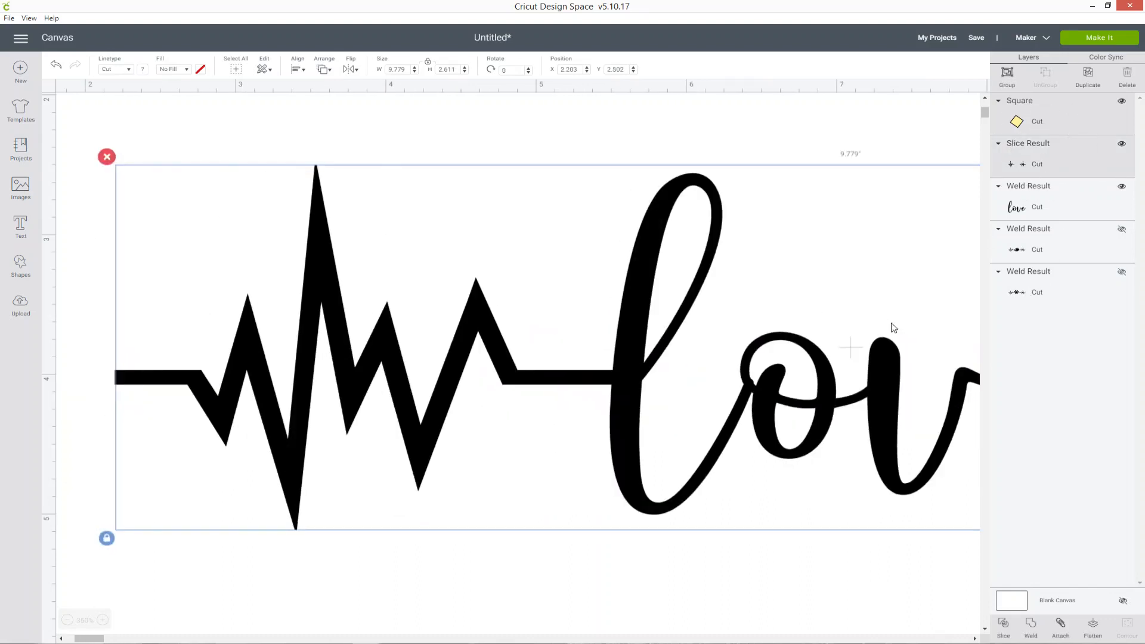
{"action": "left_click", "coordinate": [1004, 625]}
Delete the leftover yellow square and the corner piece cut from the heartbeat line
{"action": "left_click_drag", "start_coordinate": [104, 640], "coordinate": [130, 640]}
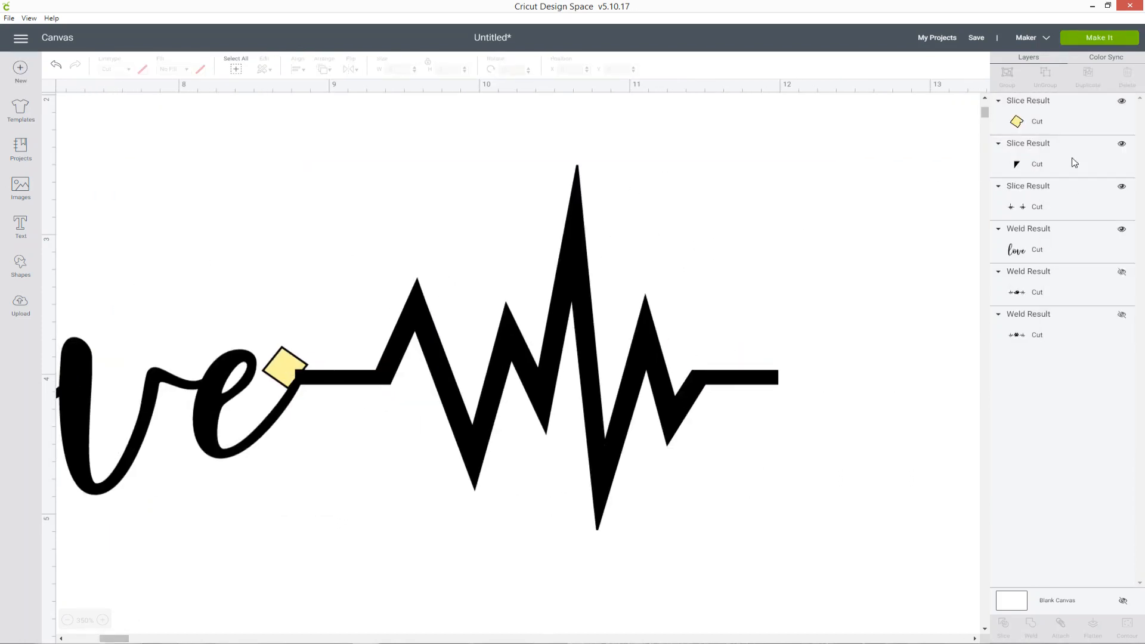
{"action": "right_click", "coordinate": [1044, 124]}
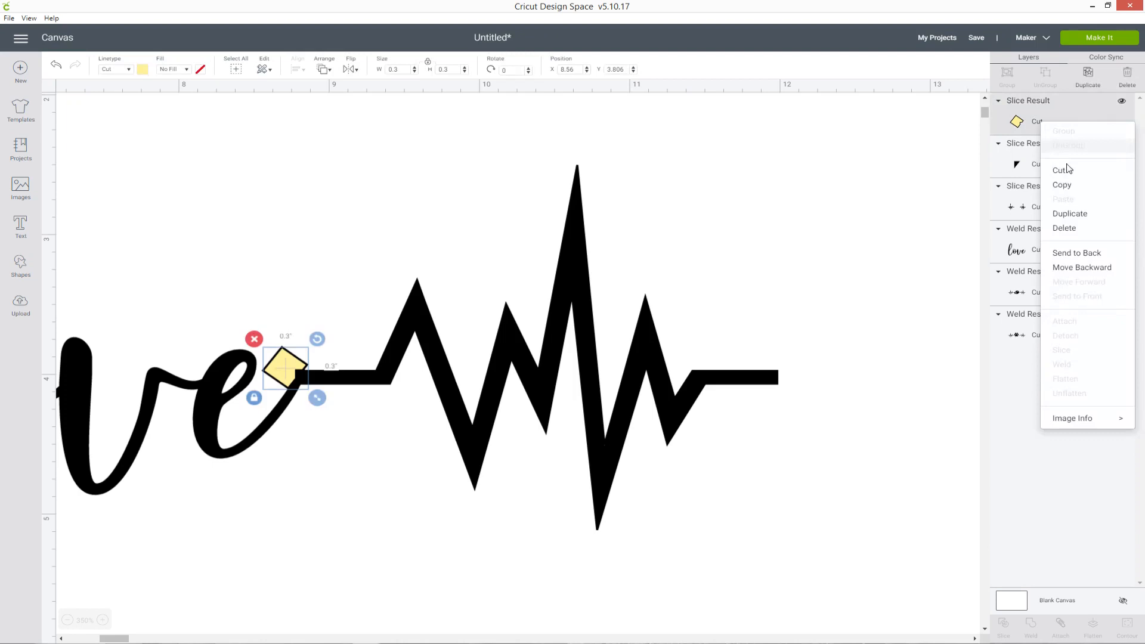
{"action": "left_click", "coordinate": [1064, 228]}
{"action": "right_click", "coordinate": [1044, 122]}
{"action": "left_click", "coordinate": [1064, 228]}
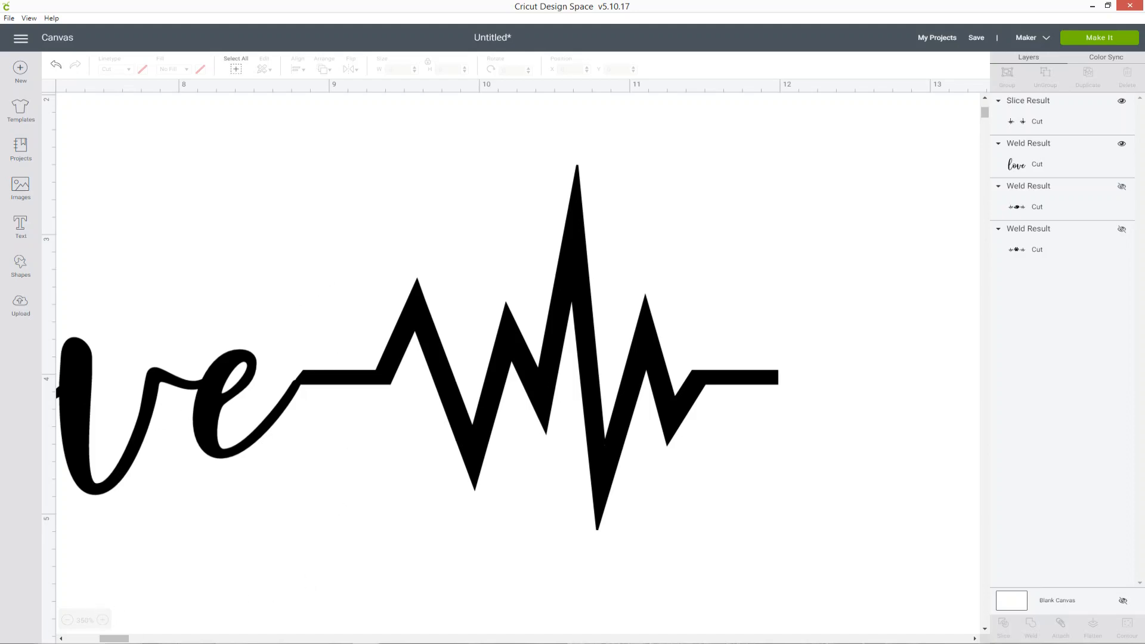
Examine the joins between the heartbeat line and both ends of the word "love"
{"action": "left_click", "coordinate": [103, 620]}
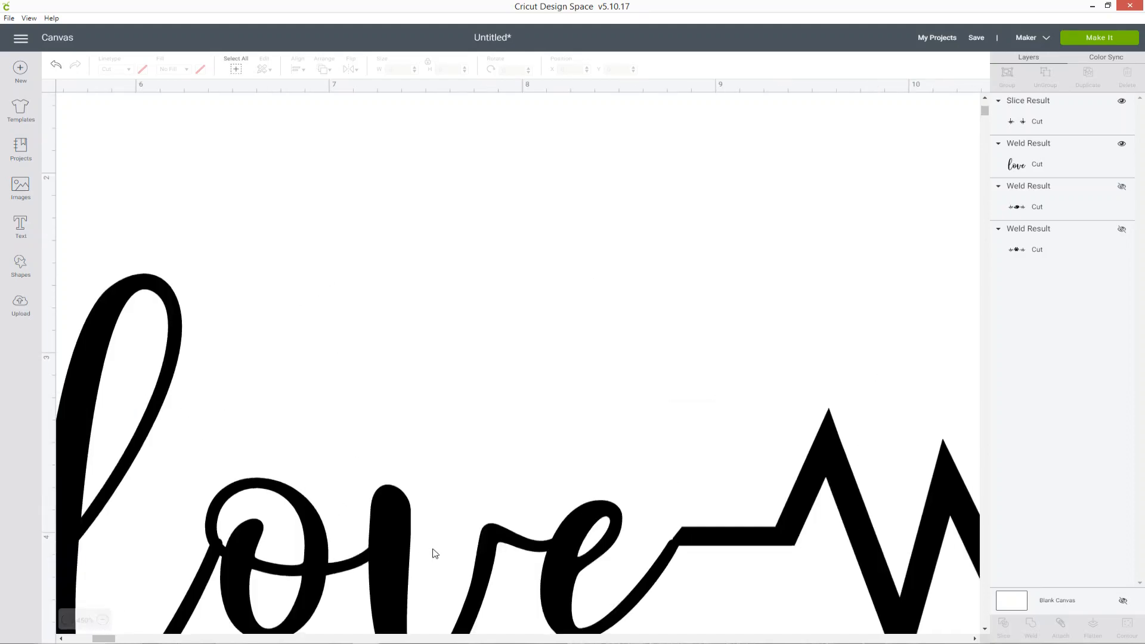
{"action": "scroll", "coordinate": [840, 450], "scroll_direction": "down", "scroll_amount": 4}
{"action": "left_click", "coordinate": [1066, 131]}
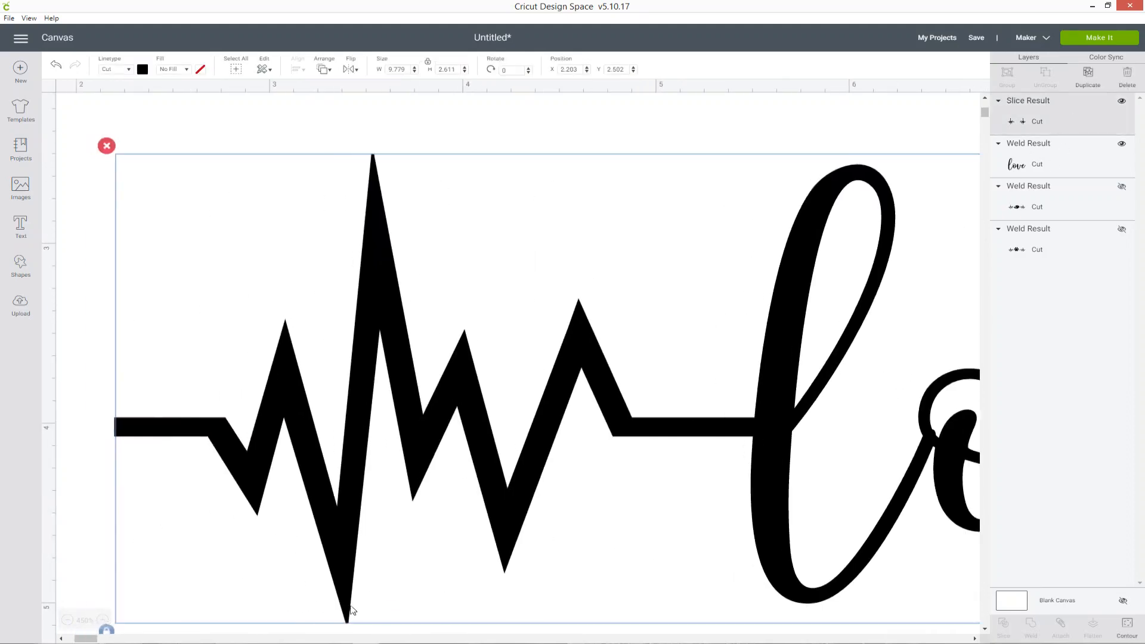
{"action": "left_click", "coordinate": [67, 621]}
{"action": "left_click", "coordinate": [67, 621]}
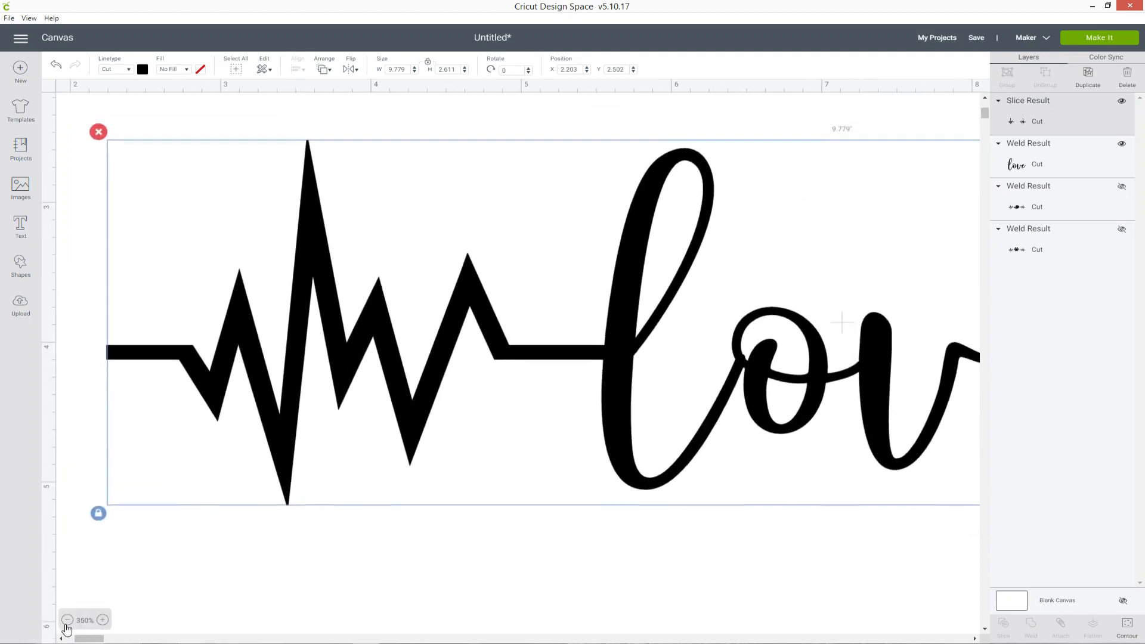
{"action": "left_click", "coordinate": [67, 622]}
{"action": "left_click", "coordinate": [68, 621]}
{"action": "left_click", "coordinate": [67, 621]}
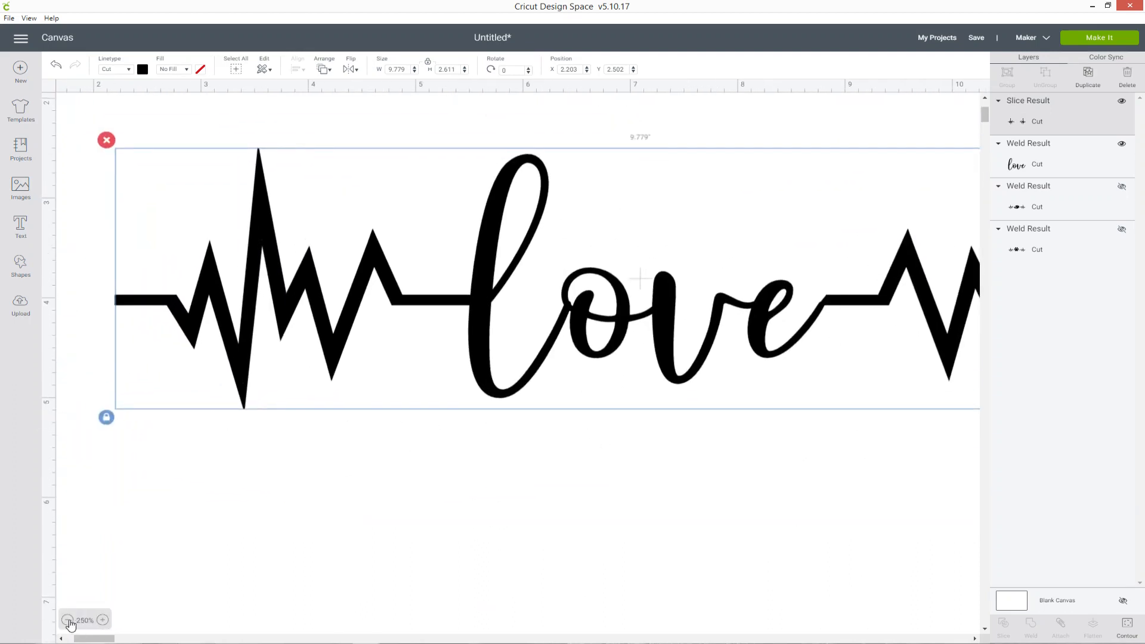
{"action": "scroll", "coordinate": [545, 571], "scroll_direction": "up", "scroll_amount": 2}
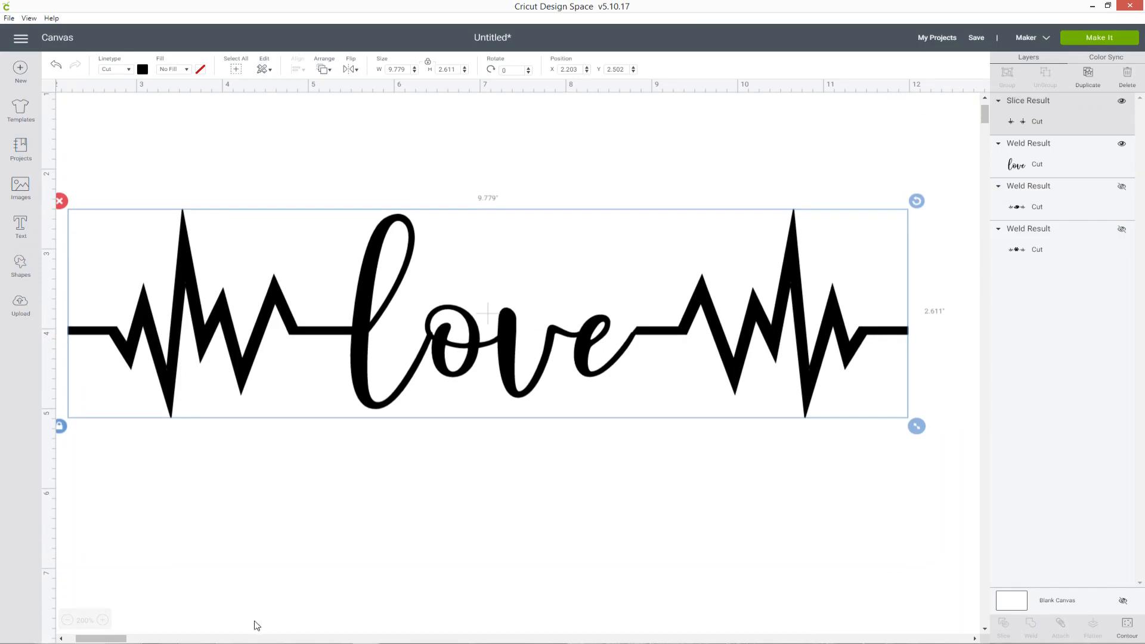
{"action": "left_click_drag", "start_coordinate": [111, 641], "coordinate": [120, 640]}
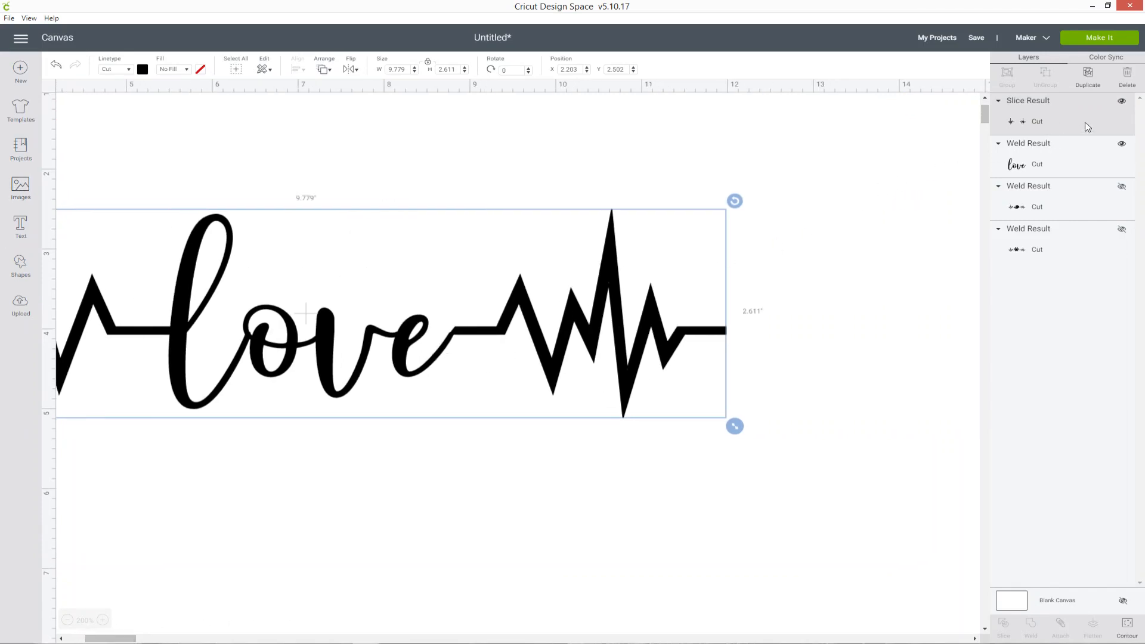
Hide the word "love", add a square, and enlarge it to about 4.01 inches so that it covers the right-hand heartbeat section
{"action": "left_click", "coordinate": [1122, 145]}
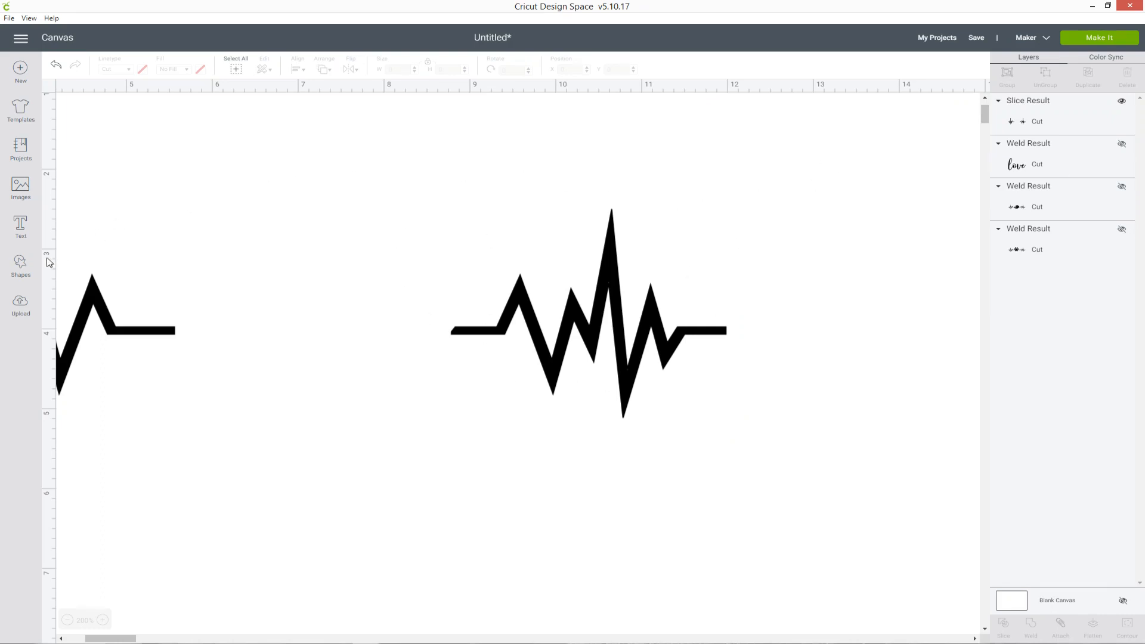
{"action": "left_click", "coordinate": [20, 265]}
{"action": "left_click", "coordinate": [70, 190]}
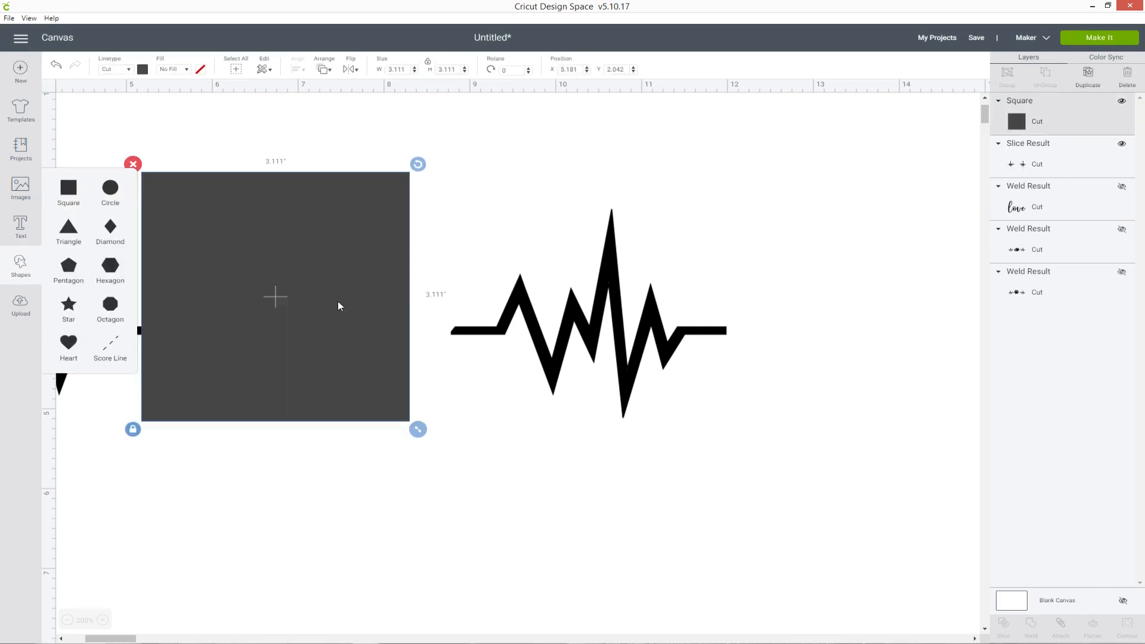
{"action": "left_click_drag", "start_coordinate": [338, 306], "coordinate": [649, 316]}
{"action": "left_click_drag", "start_coordinate": [711, 428], "coordinate": [789, 479]}
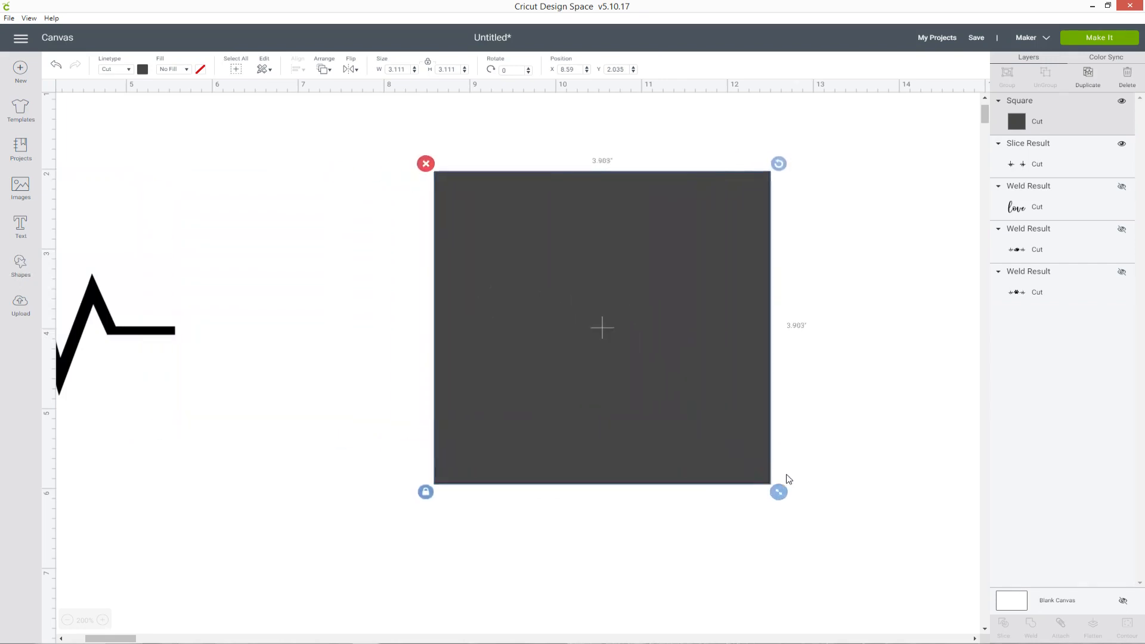
Slice the heartbeat line with the large square and delete the grey heartbeat-shaped piece and the leftover square
{"action": "left_click", "coordinate": [1068, 163], "text": "shift"}
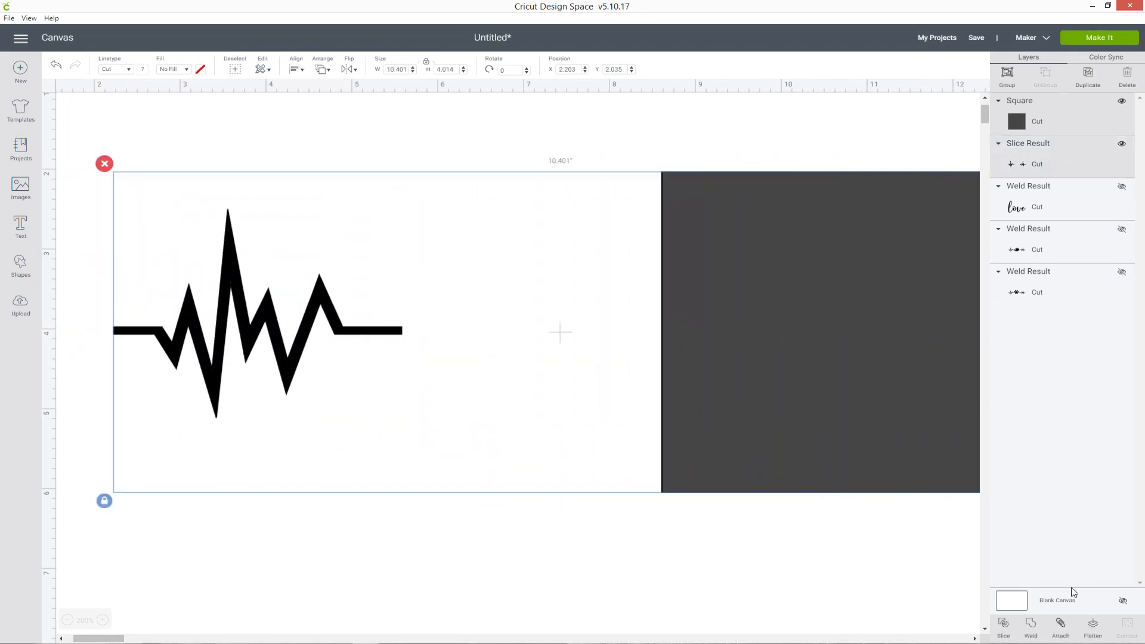
{"action": "left_click", "coordinate": [1010, 634]}
{"action": "right_click", "coordinate": [1062, 114]}
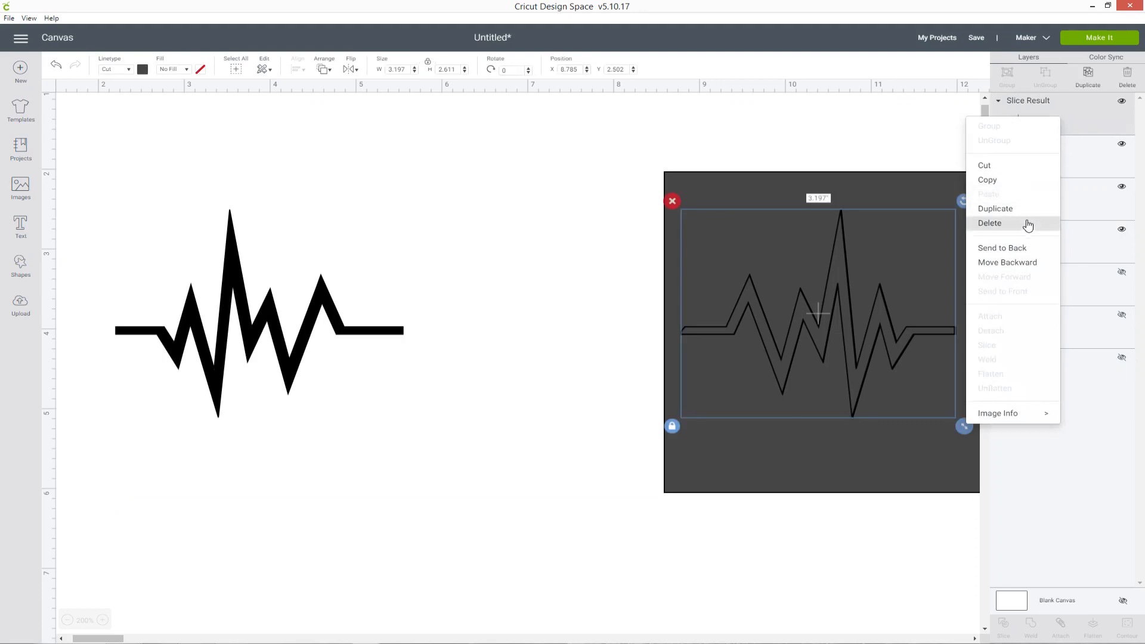
{"action": "left_click", "coordinate": [1028, 224]}
{"action": "right_click", "coordinate": [1062, 122]}
{"action": "left_click", "coordinate": [1028, 226]}
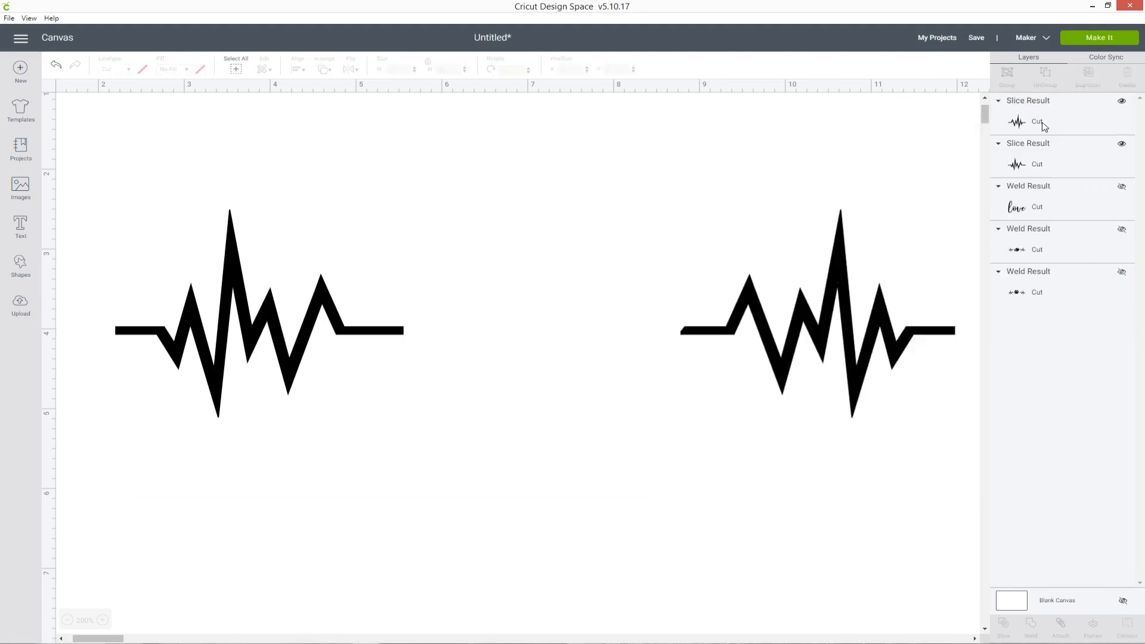
{"action": "right_click", "coordinate": [1043, 125]}
{"action": "left_click", "coordinate": [1085, 234]}
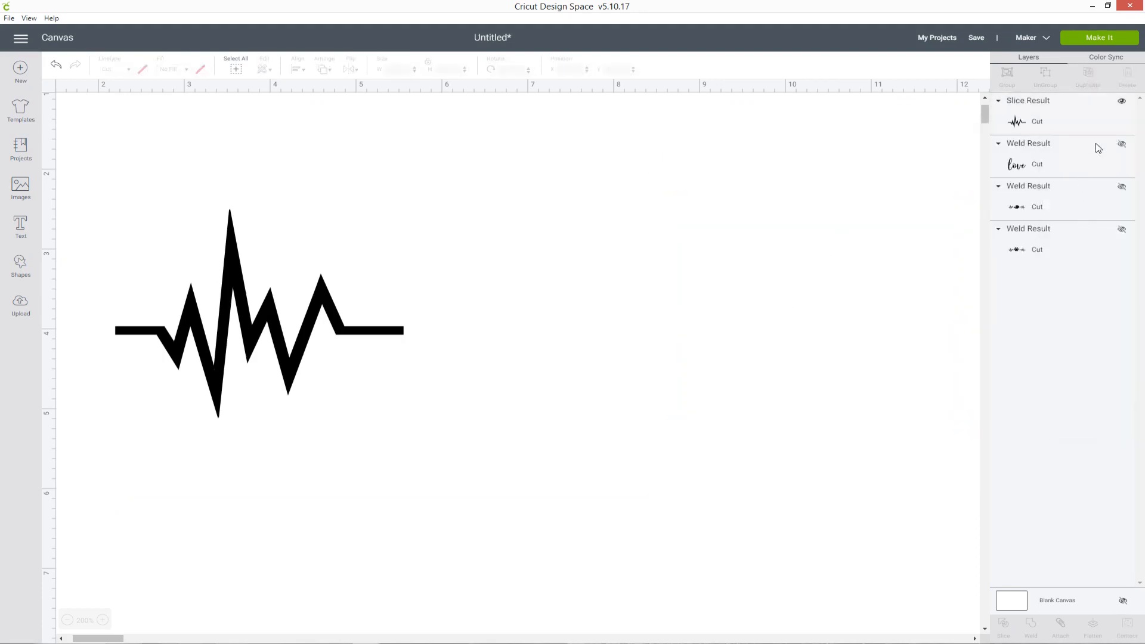
{"action": "left_click", "coordinate": [58, 70]}
Show the hidden word "love" between the two heartbeat sections again
{"action": "left_click", "coordinate": [1124, 189]}
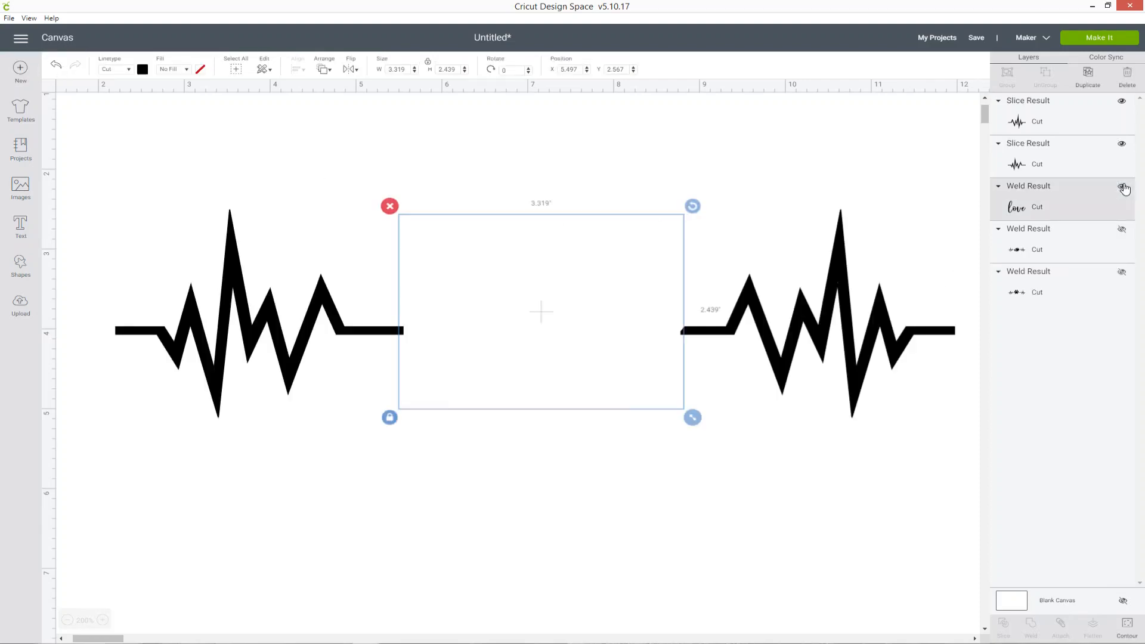
{"action": "left_click", "coordinate": [1124, 189]}
{"action": "left_click_drag", "start_coordinate": [120, 636], "coordinate": [126, 636]}
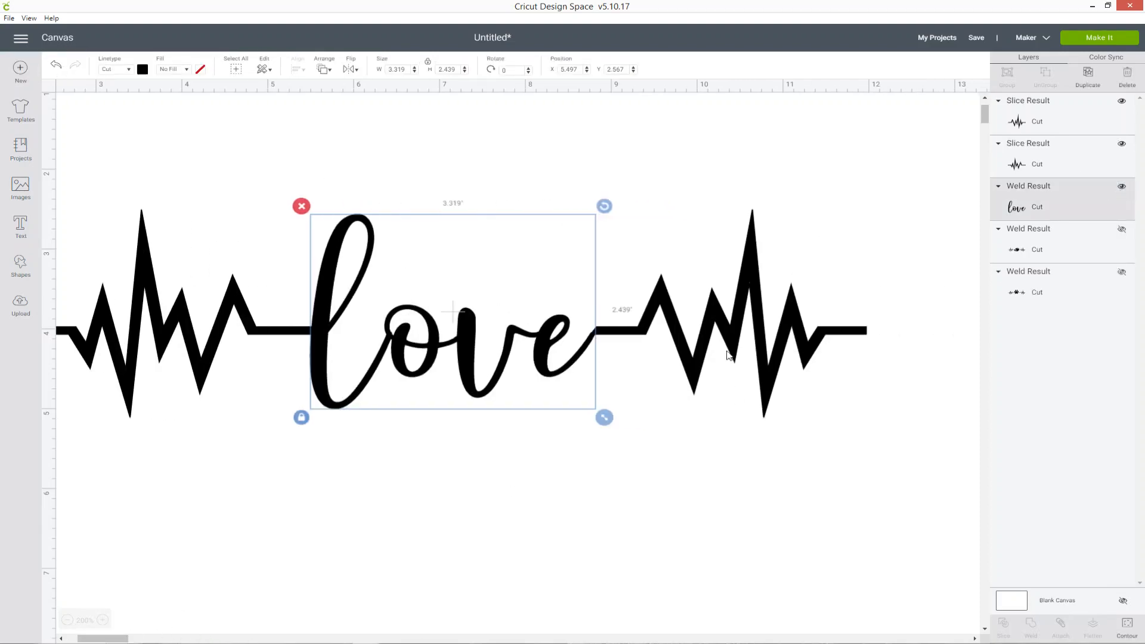
Move the right-hand heartbeat section slightly left to about X 8.767 so that its end overlaps the tail of the "e"
{"action": "left_click", "coordinate": [761, 287]}
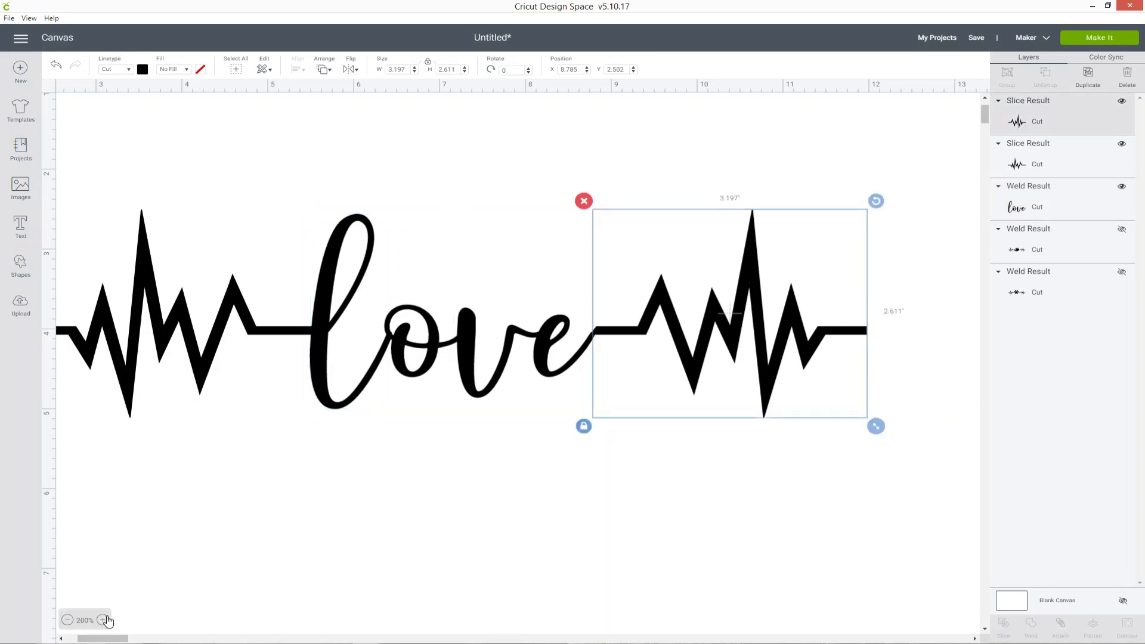
{"action": "left_click", "coordinate": [102, 620]}
{"action": "left_click", "coordinate": [103, 621]}
{"action": "scroll", "coordinate": [337, 531], "scroll_direction": "right", "scroll_amount": 2}
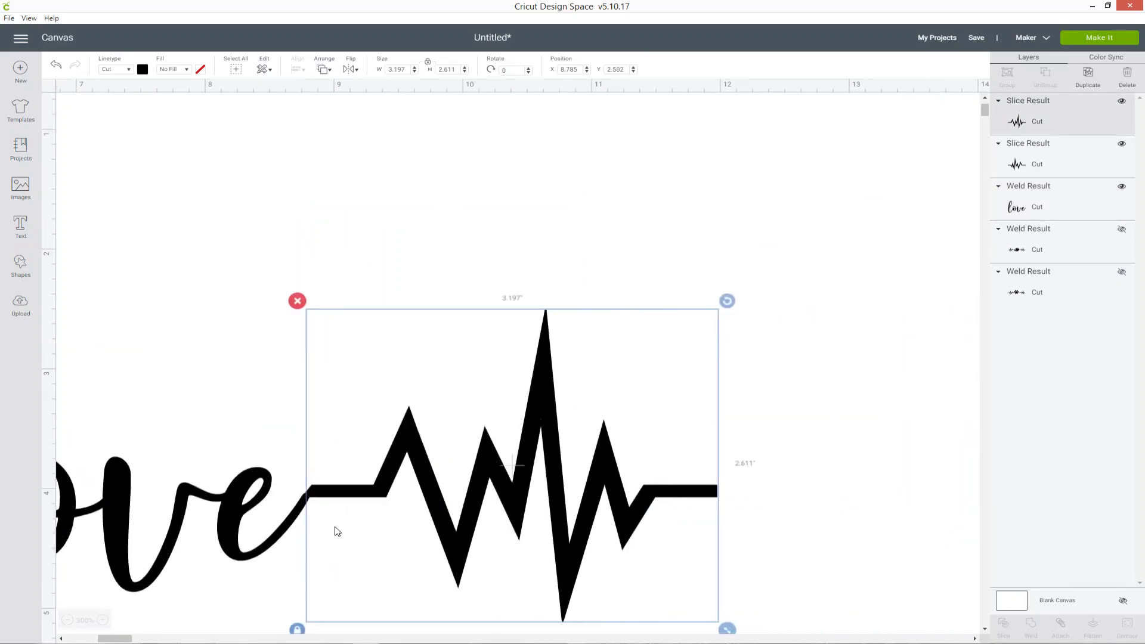
{"action": "left_click_drag", "start_coordinate": [408, 455], "coordinate": [406, 455]}
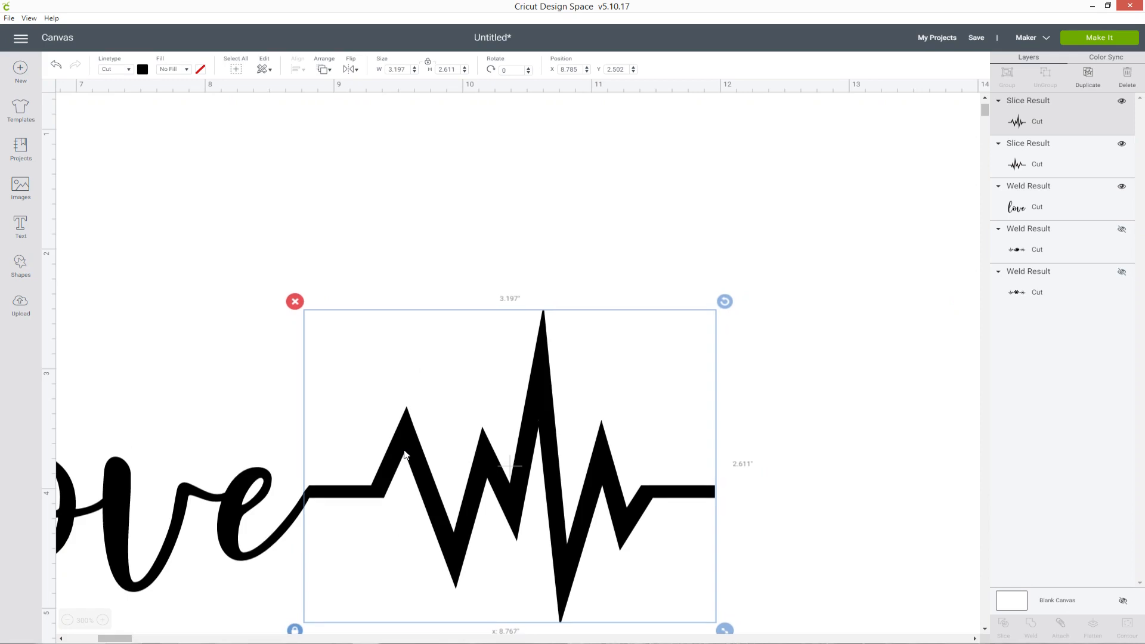
{"action": "left_click", "coordinate": [77, 305]}
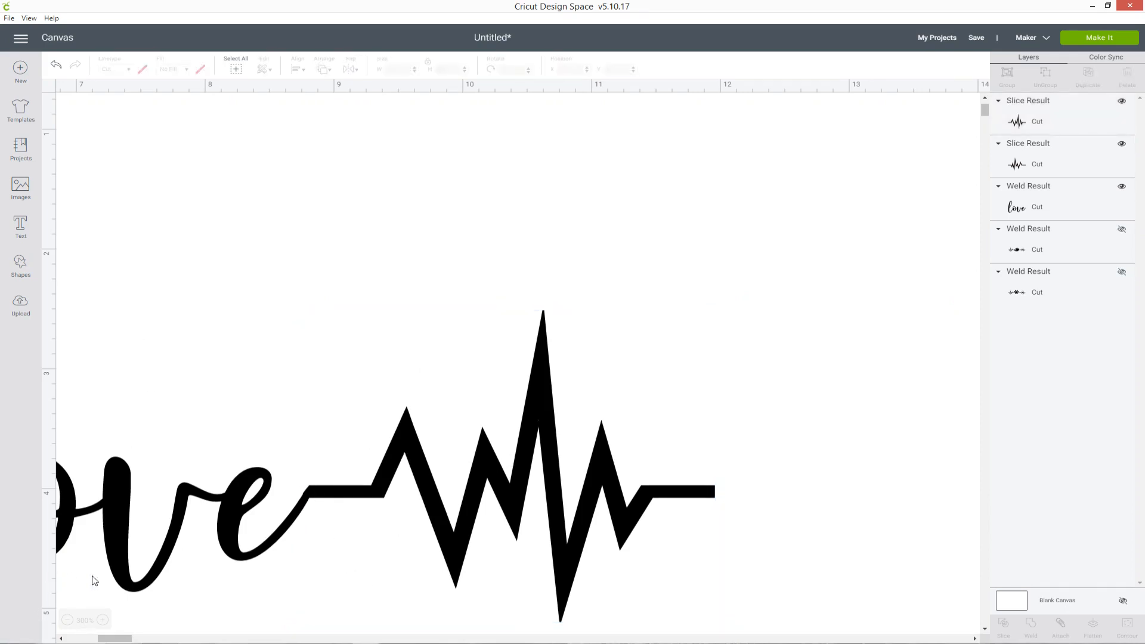
{"action": "left_click", "coordinate": [68, 620]}
{"action": "scroll", "coordinate": [77, 634], "scroll_direction": "right", "scroll_amount": 4}
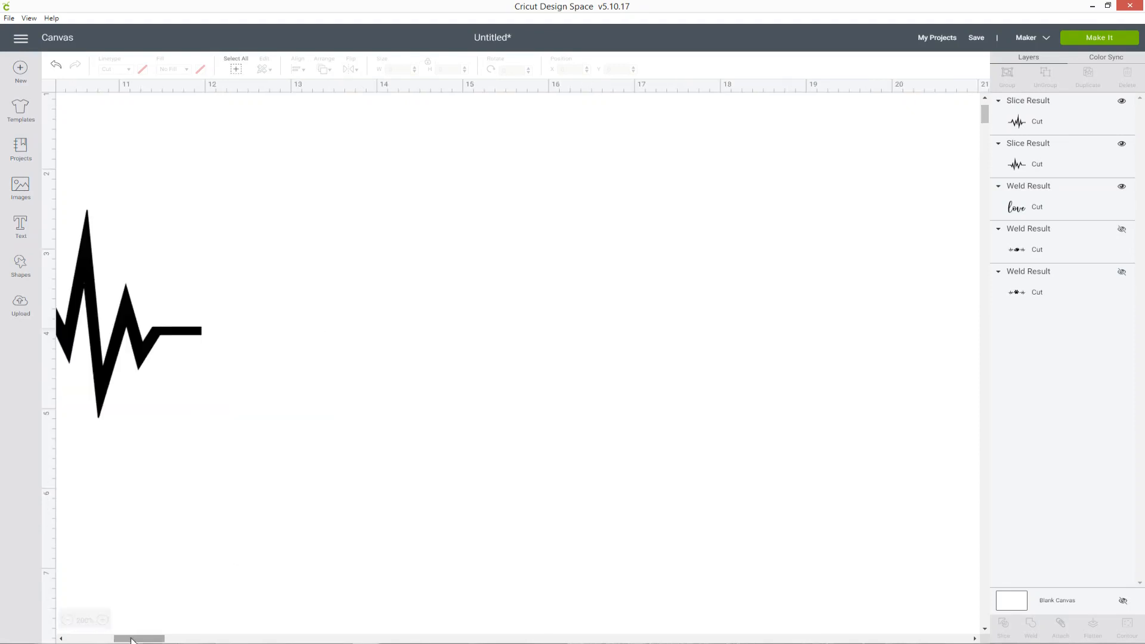
{"action": "scroll", "coordinate": [77, 633], "scroll_direction": "left", "scroll_amount": 10}
{"action": "scroll", "coordinate": [91, 638], "scroll_direction": "left", "scroll_amount": 1}
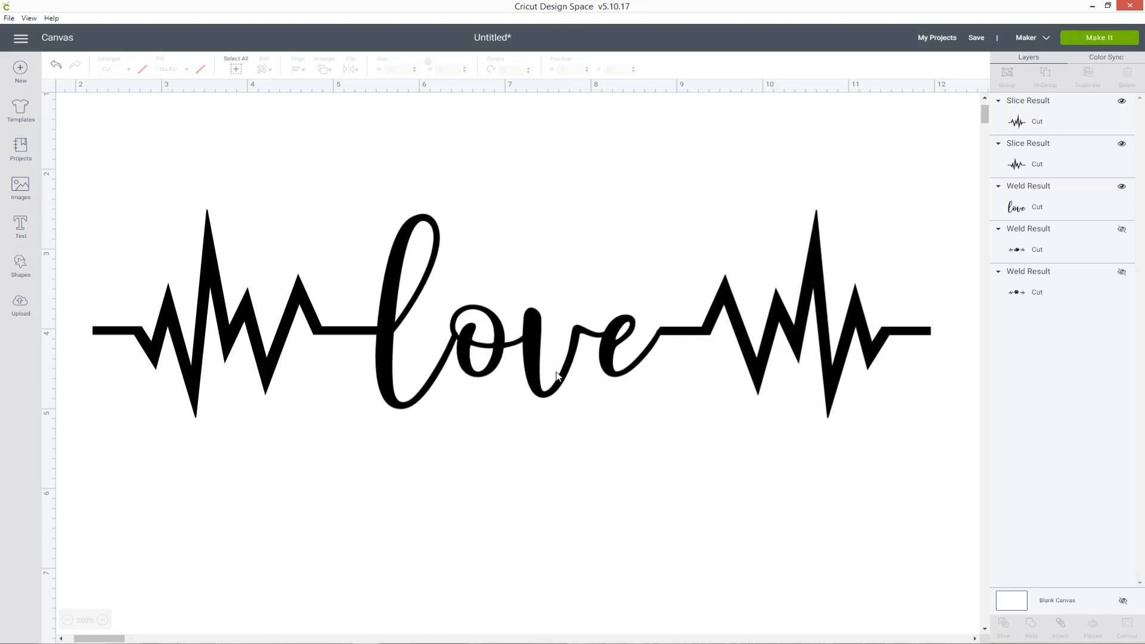
Weld the two heartbeat sections and the word "love" into one shape
{"action": "left_click", "coordinate": [1045, 127]}
{"action": "left_click", "coordinate": [1061, 156], "text": "shift"}
{"action": "left_click", "coordinate": [1052, 209], "text": "shift"}
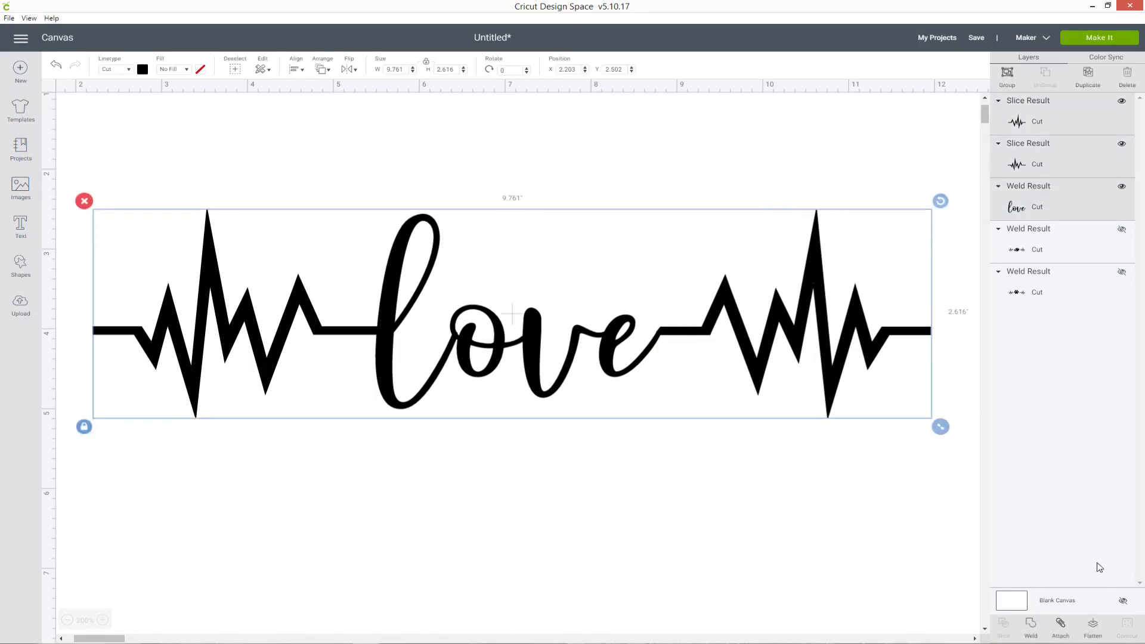
{"action": "left_click", "coordinate": [1034, 626]}
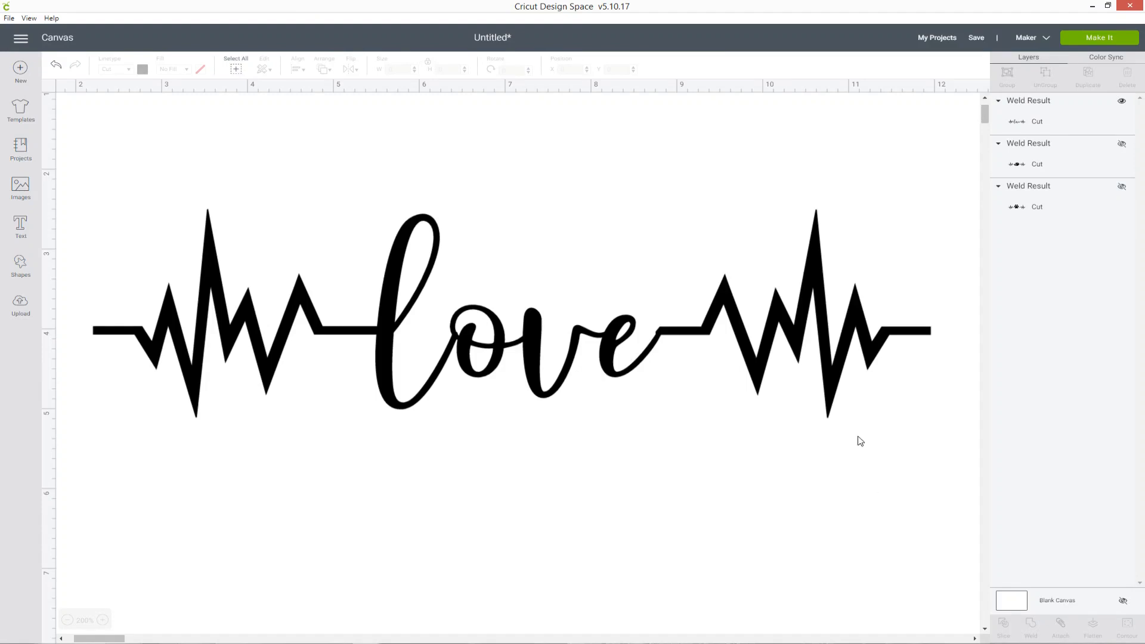
Move the welded "love" heartbeat design down to about X 2.018, Y 4.873 to free the upper canvas
{"action": "left_click", "coordinate": [68, 620]}
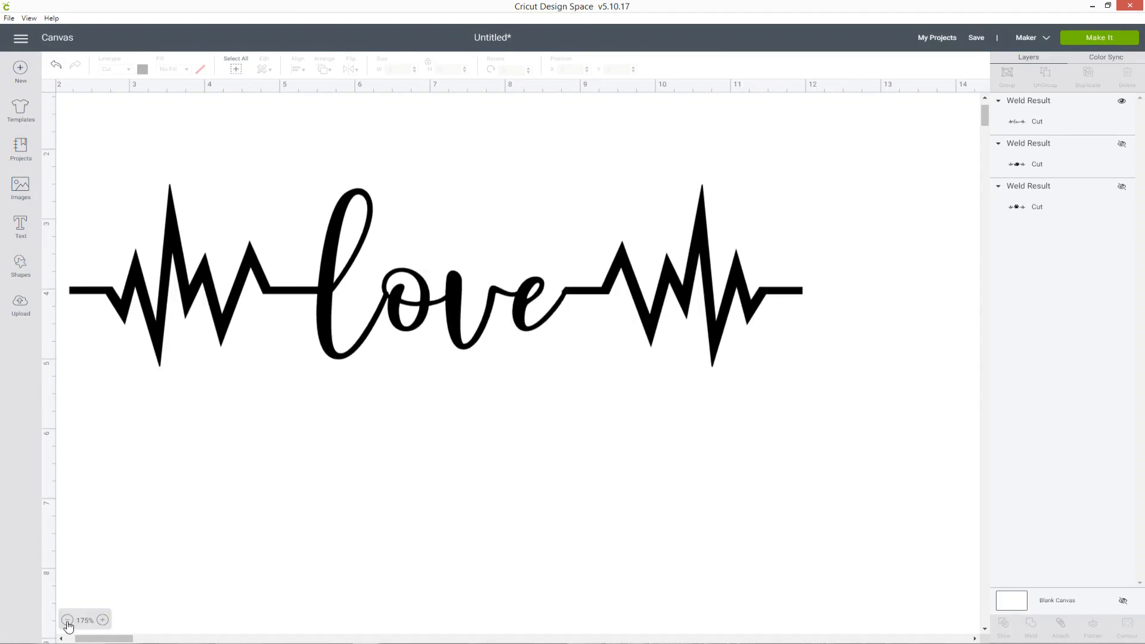
{"action": "left_click", "coordinate": [67, 620]}
{"action": "scroll", "coordinate": [119, 564], "scroll_direction": "up", "scroll_amount": 2}
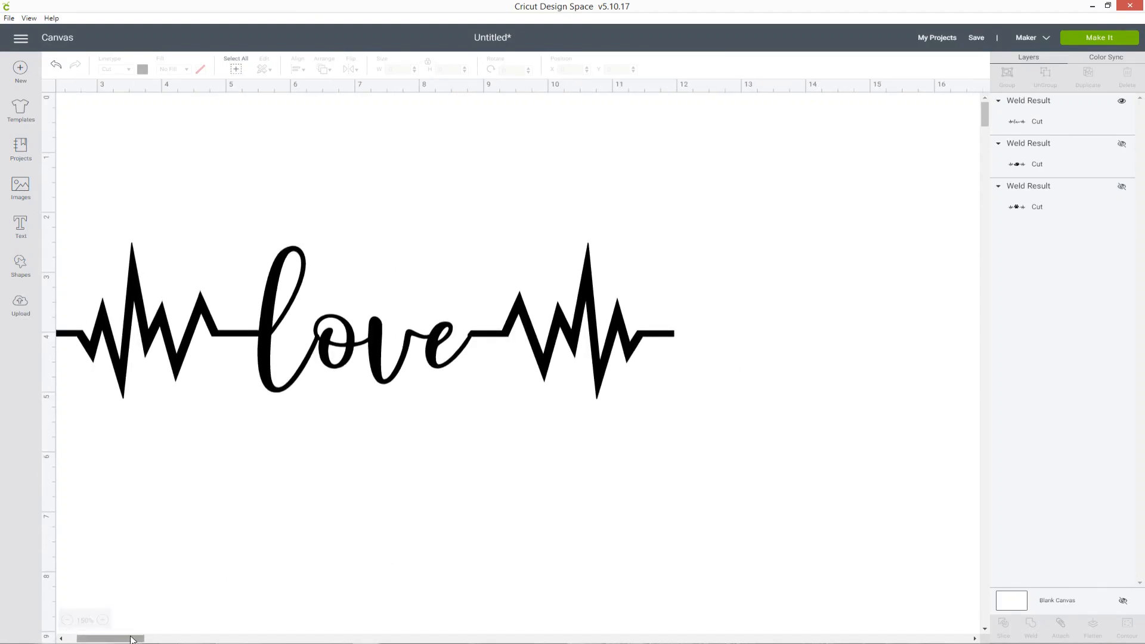
{"action": "left_click_drag", "start_coordinate": [111, 638], "coordinate": [100, 638]}
{"action": "left_click_drag", "start_coordinate": [750, 314], "coordinate": [739, 458]}
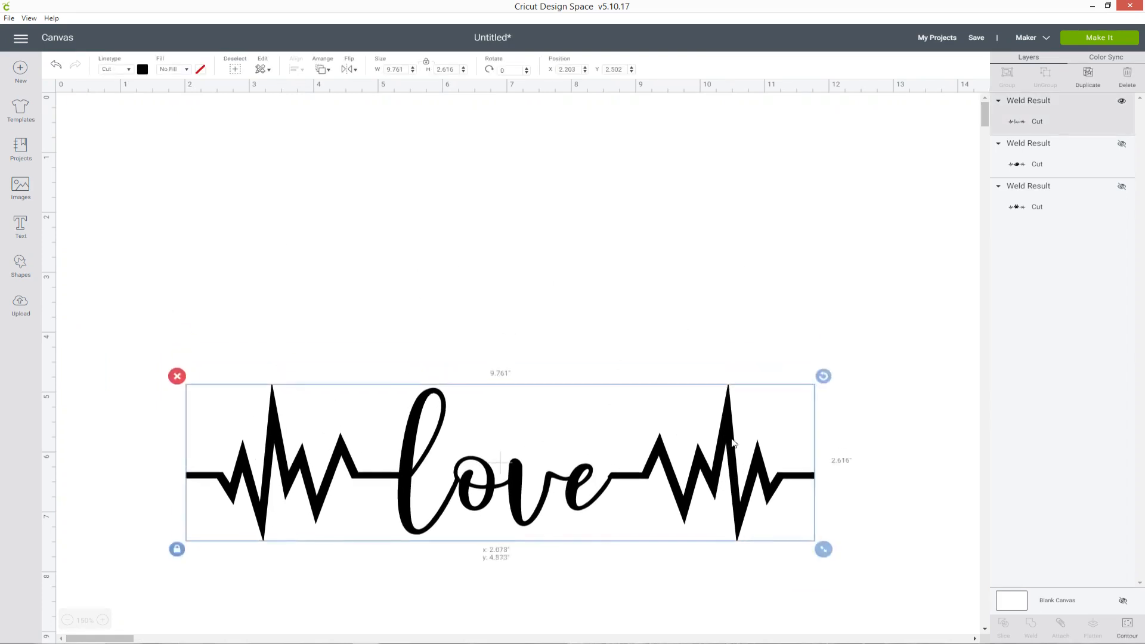
Show the hidden paw print and football designs and stack them at about Y 0.366 and Y 3.086, with the "love" design below at about Y 5.53
{"action": "left_click", "coordinate": [1122, 186]}
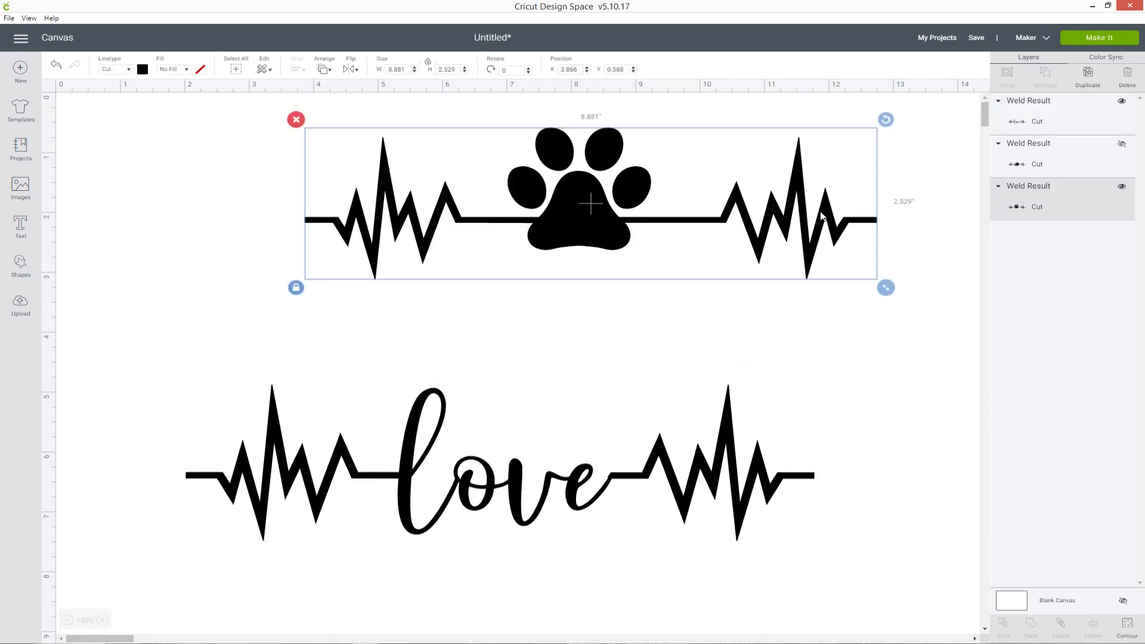
{"action": "left_click_drag", "start_coordinate": [686, 204], "coordinate": [608, 191]}
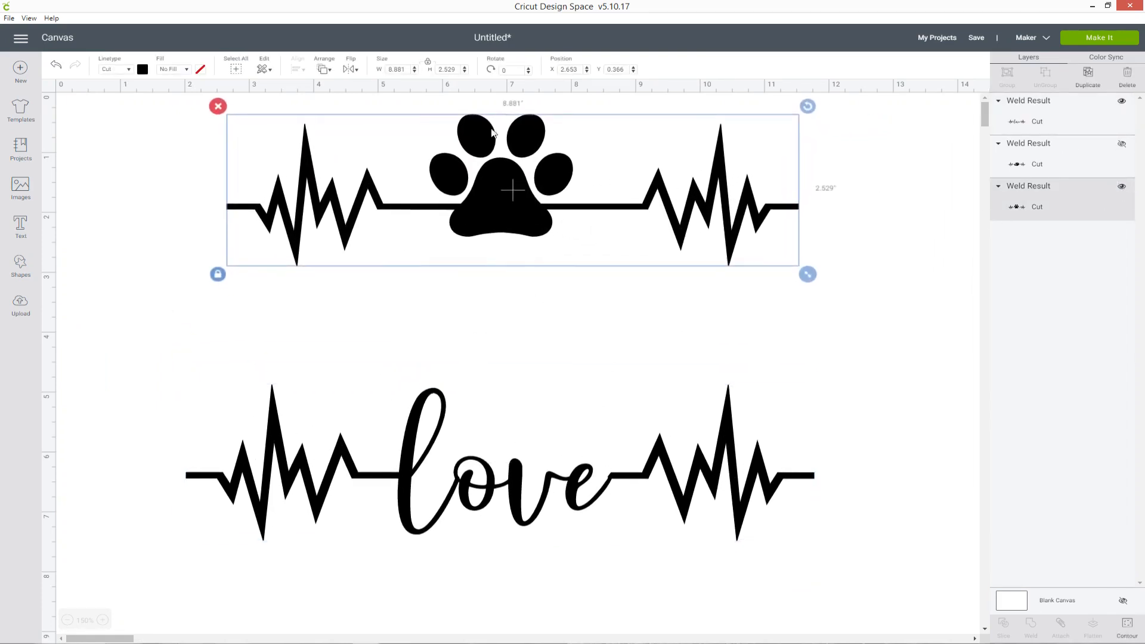
{"action": "left_click", "coordinate": [1121, 144]}
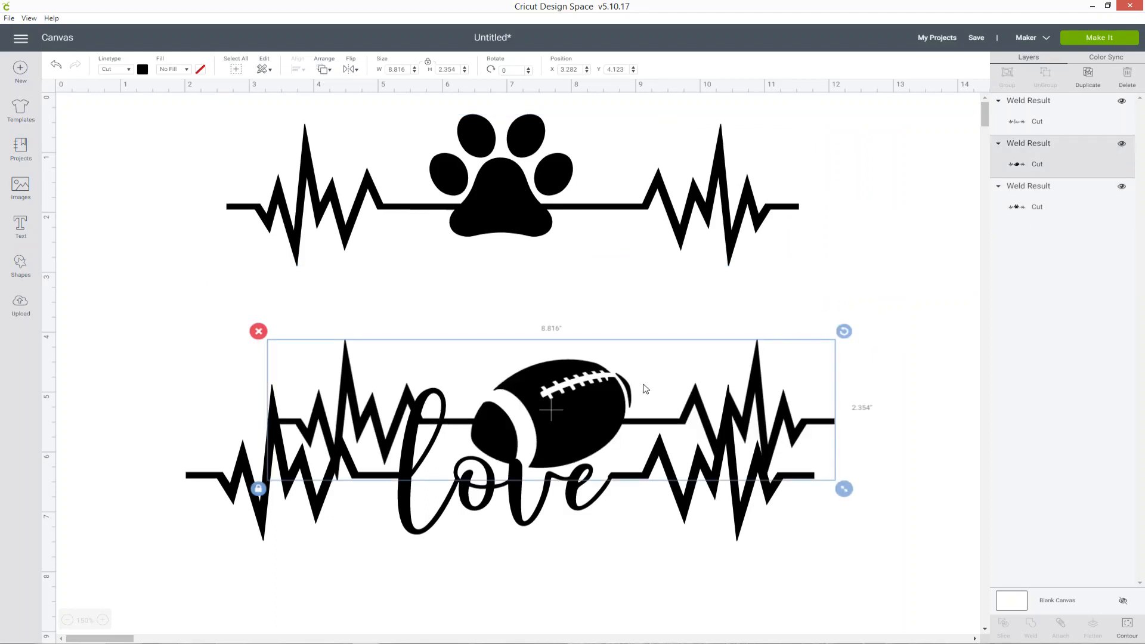
{"action": "left_click_drag", "start_coordinate": [644, 389], "coordinate": [589, 327]}
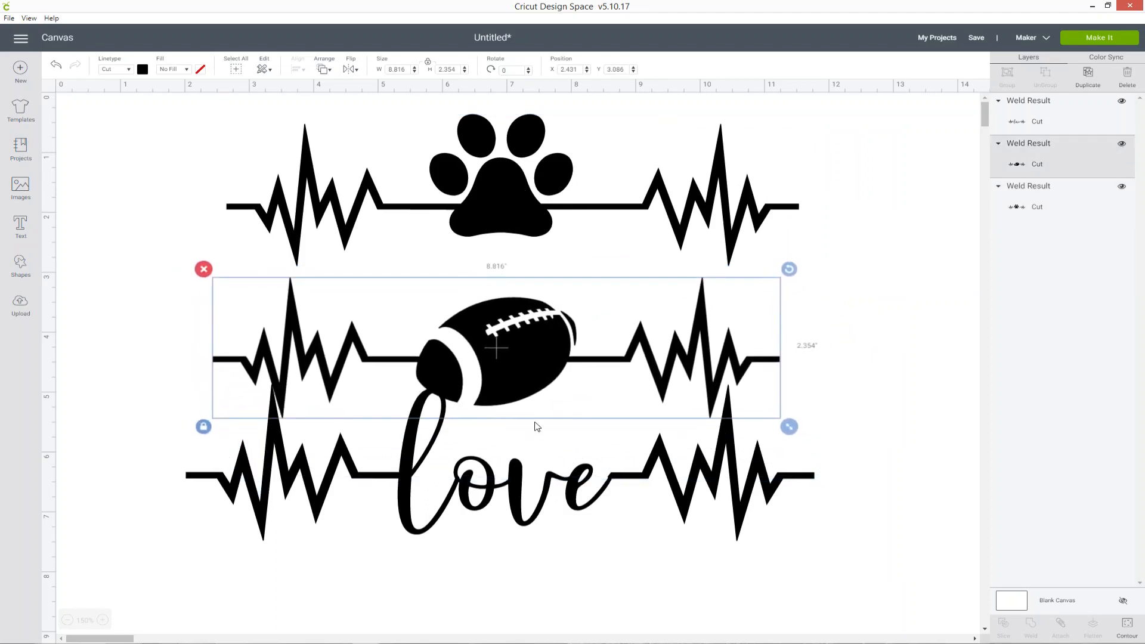
{"action": "left_click_drag", "start_coordinate": [731, 471], "coordinate": [728, 509]}
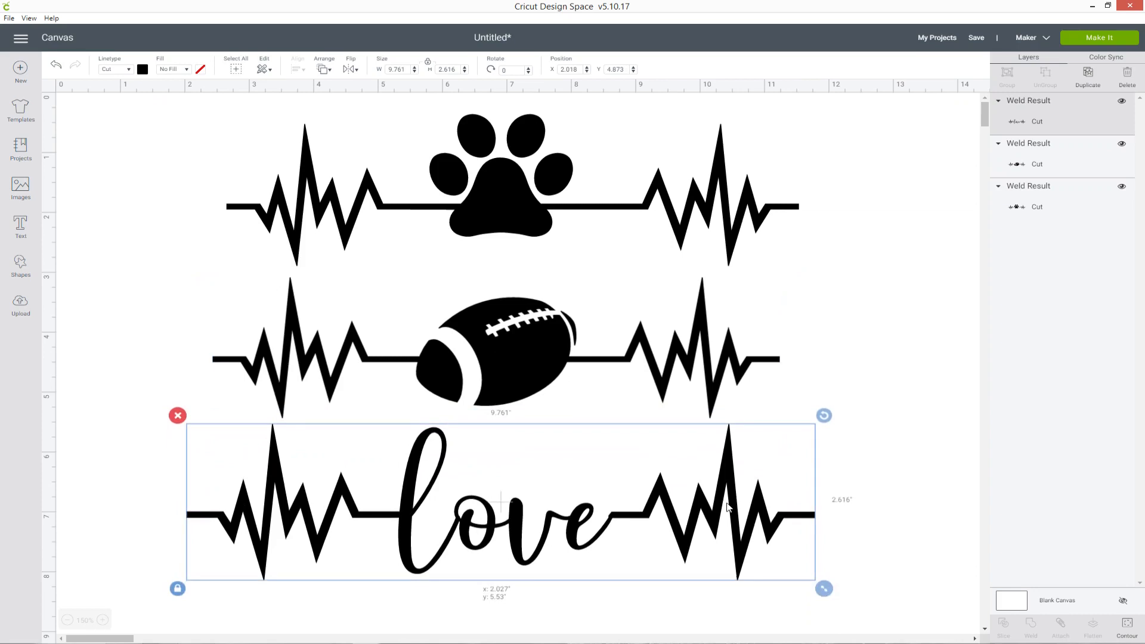
{"action": "left_click", "coordinate": [896, 379]}
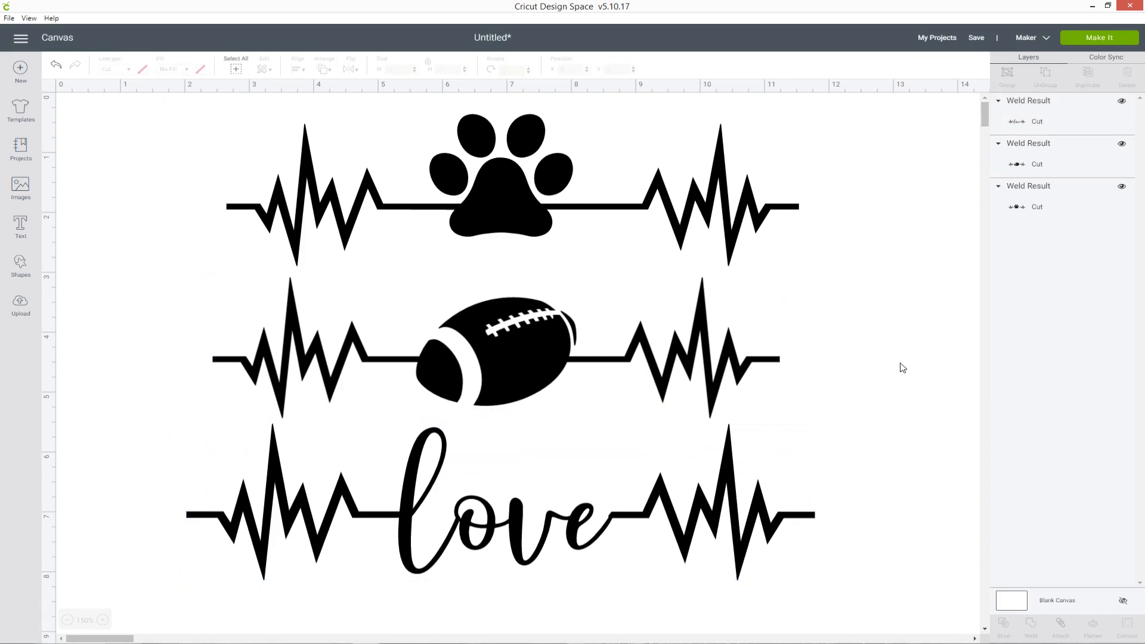